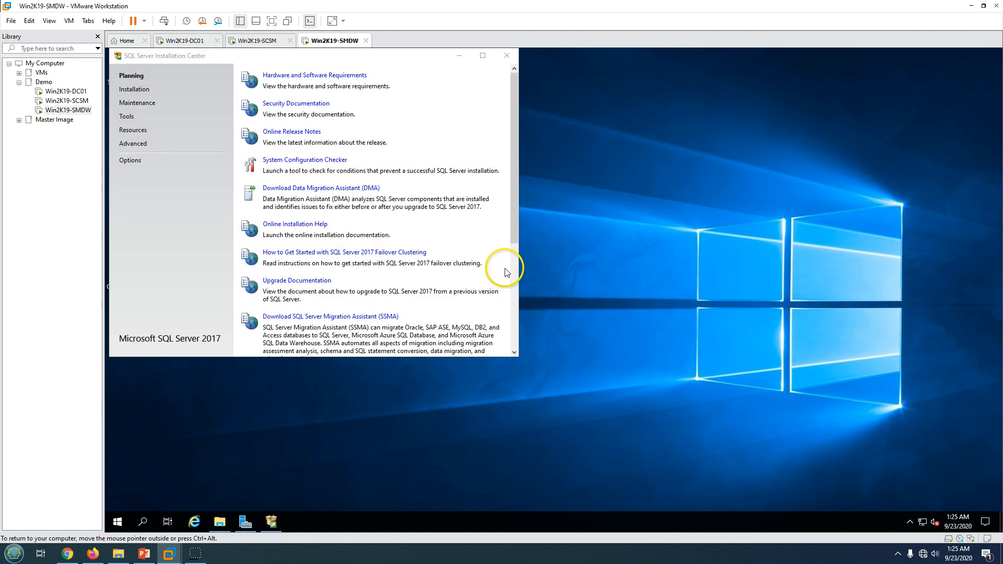
Start a new stand-alone SQL Server 2017 installation with the Evaluation edition
left_click(139, 90)
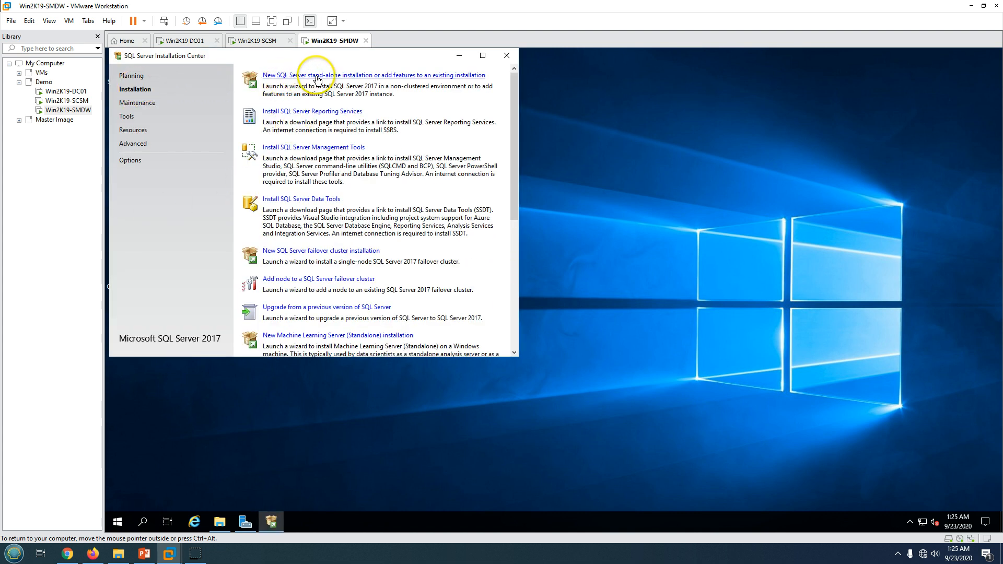
left_click(341, 76)
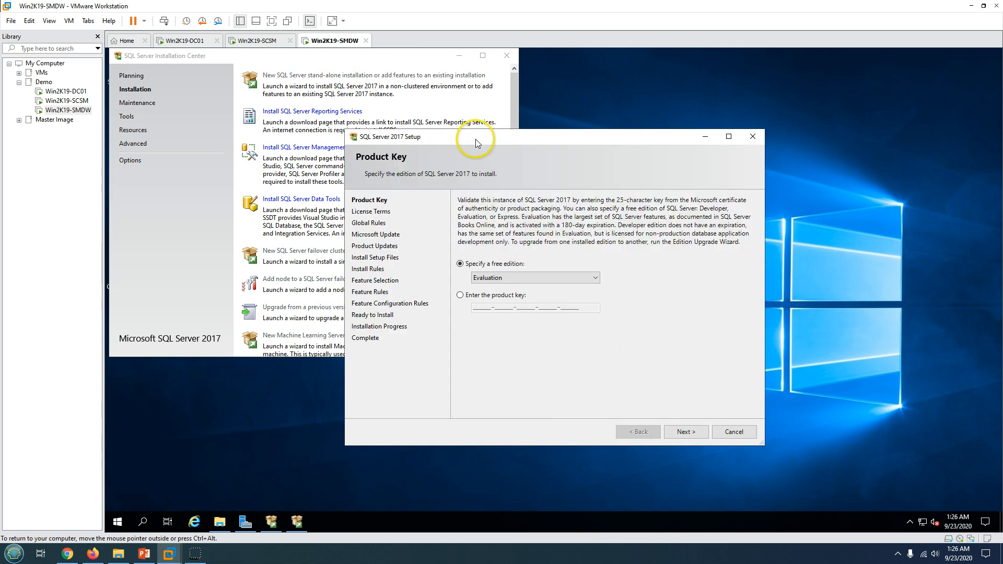
left_click_drag(476, 143, 563, 145)
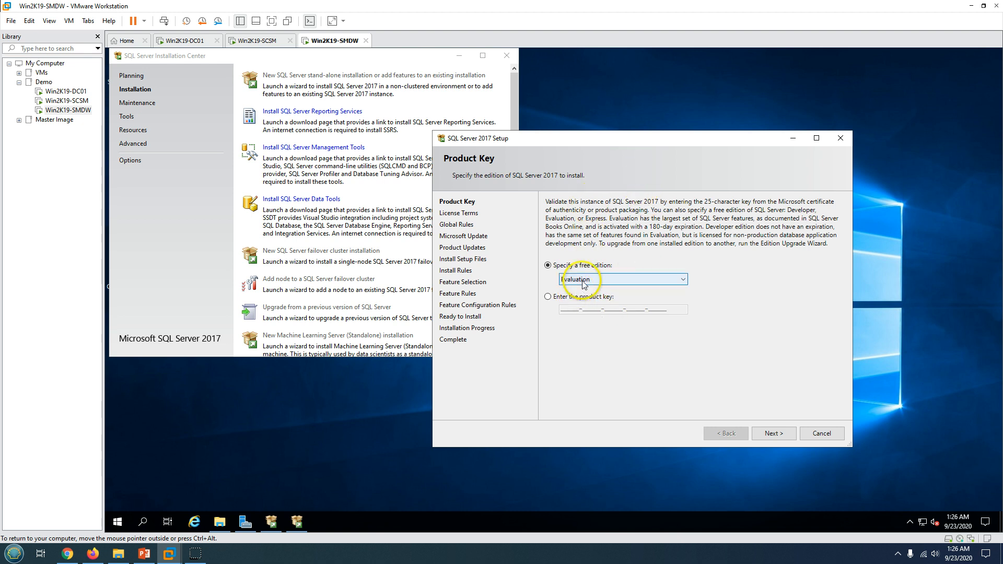
left_click(781, 436)
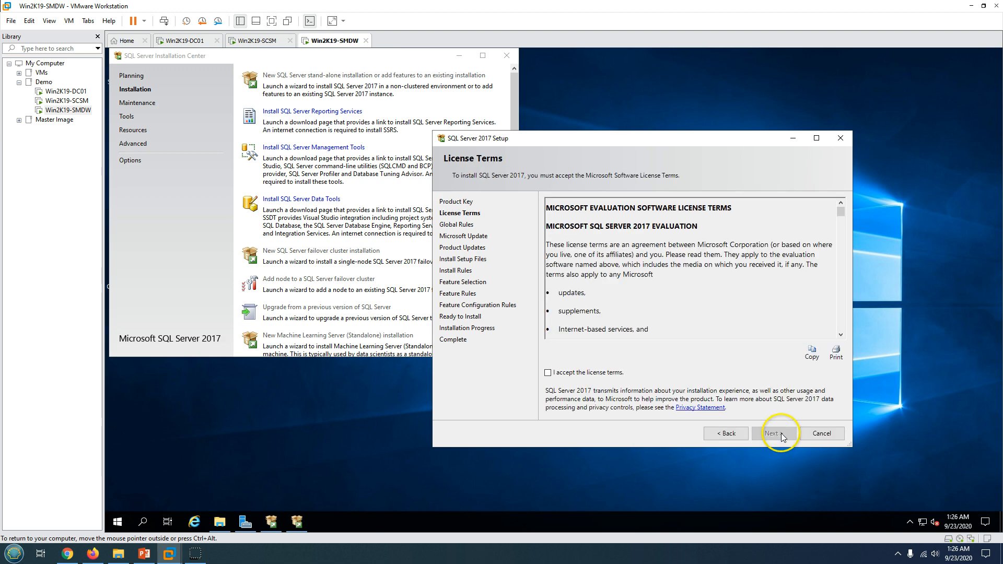
Accept the license terms and review the Install Rules details before moving on
left_click(629, 375)
left_click(773, 434)
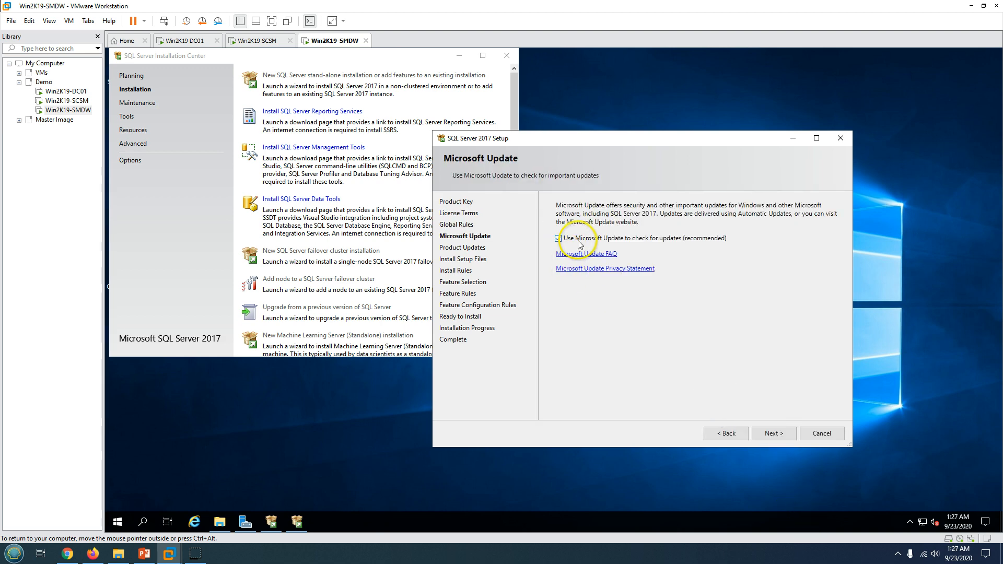
left_click(772, 433)
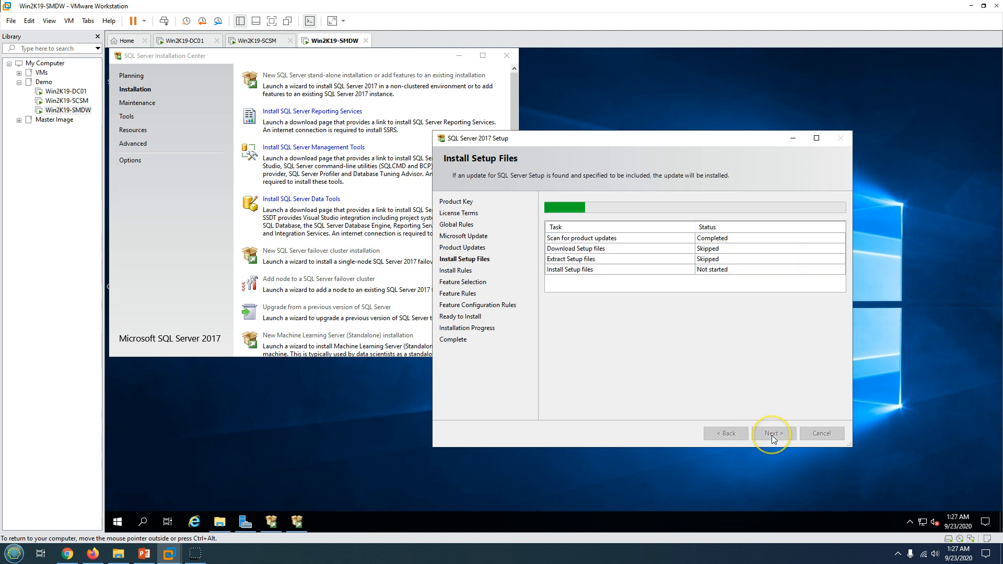
left_click_drag(578, 137, 580, 106)
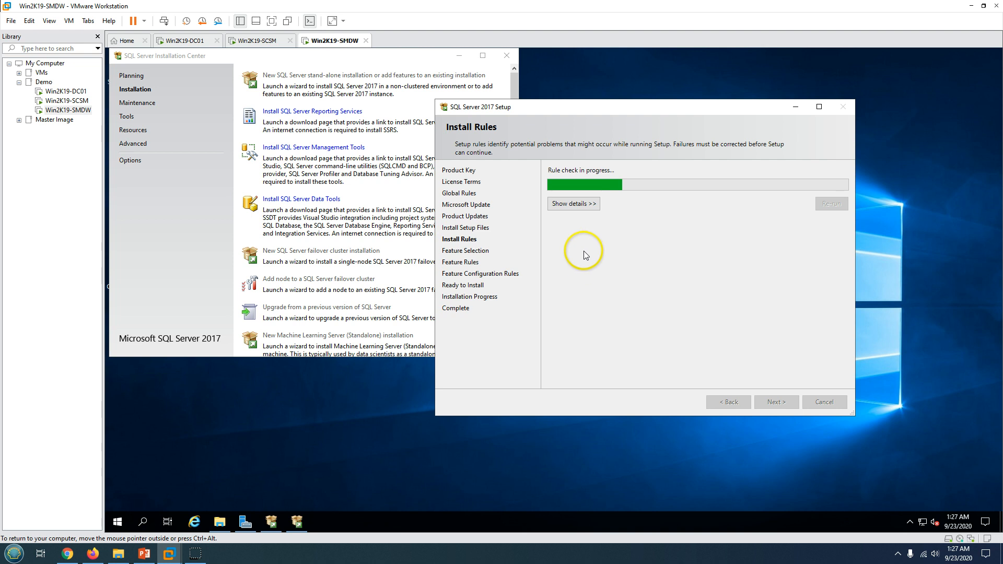
left_click(573, 203)
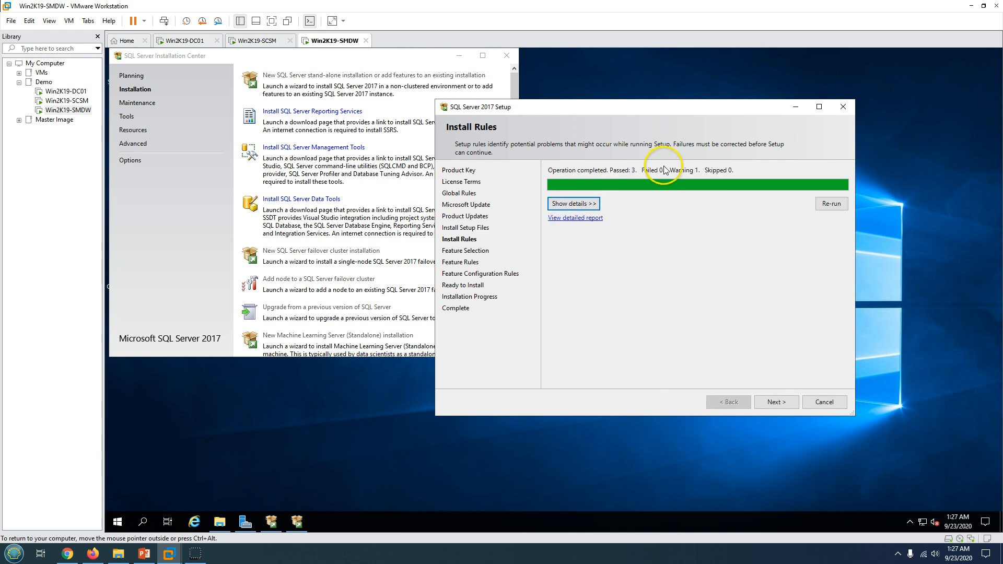
left_click(571, 204)
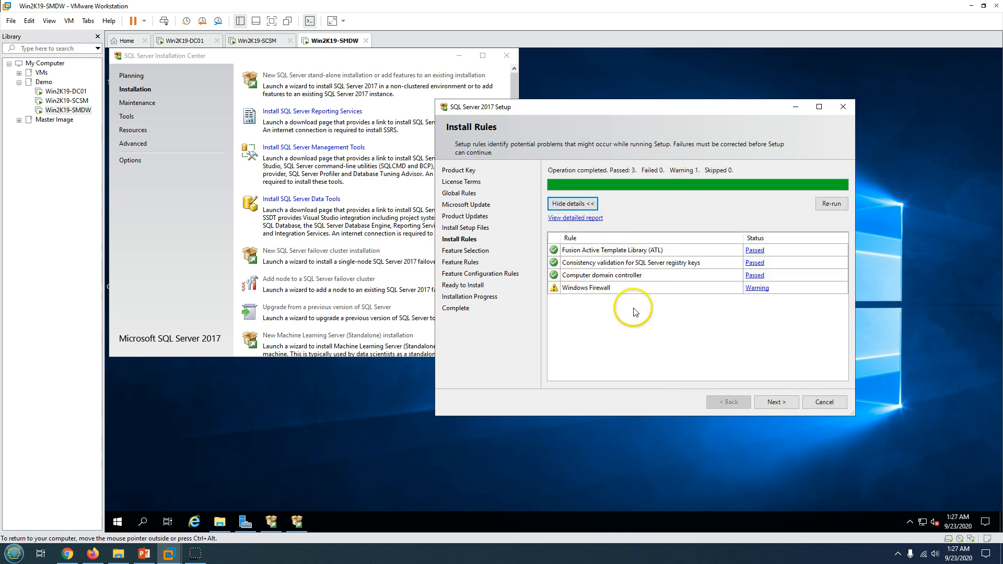
left_click(785, 407)
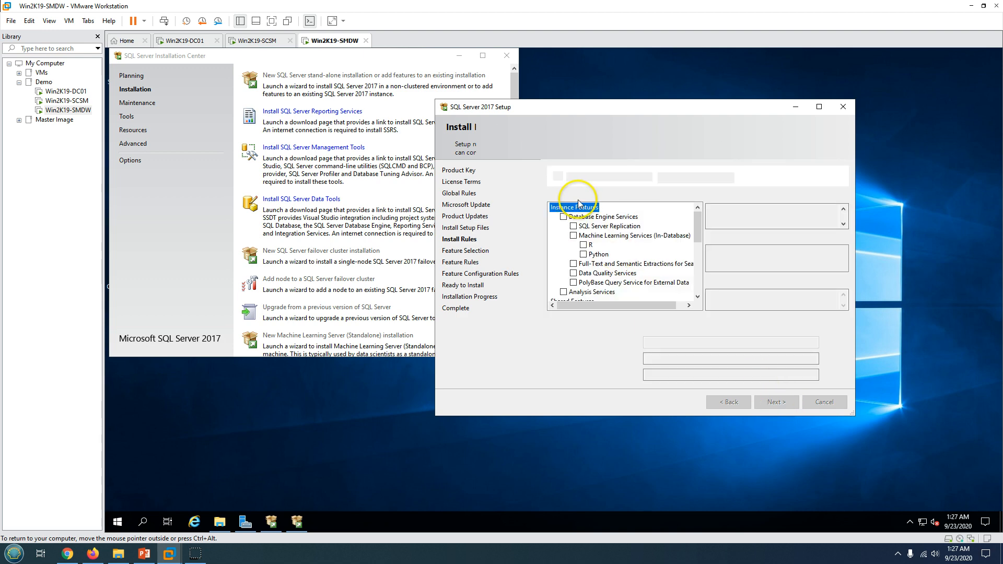
Tick Database Engine Services and Analysis Services on the Feature Selection page
double_click(609, 110)
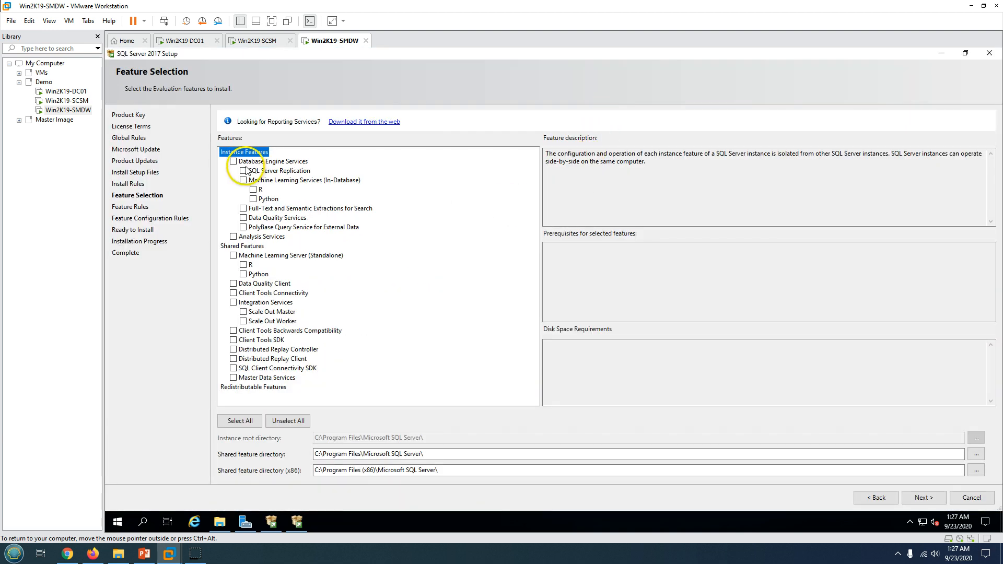
left_click(234, 161)
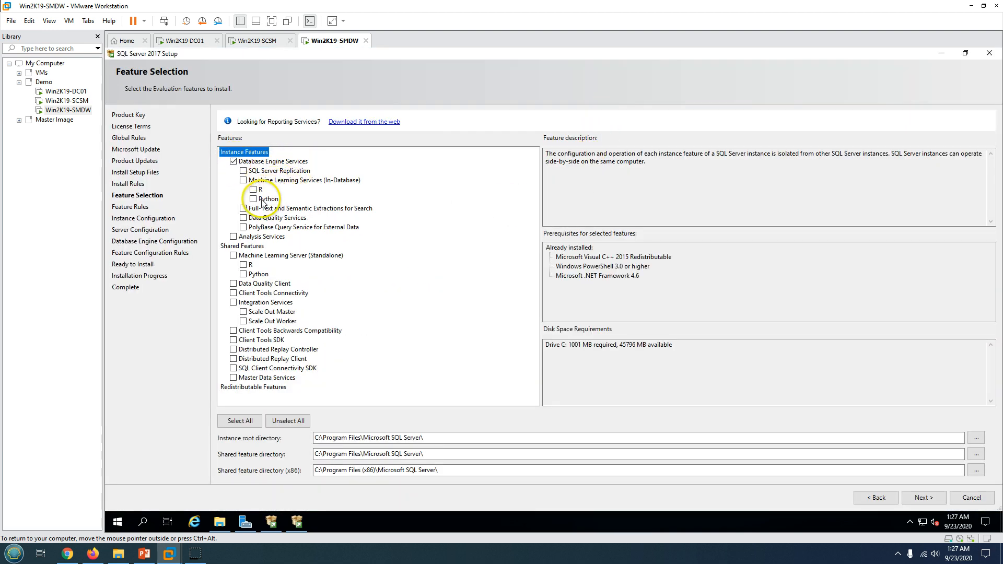
left_click(233, 237)
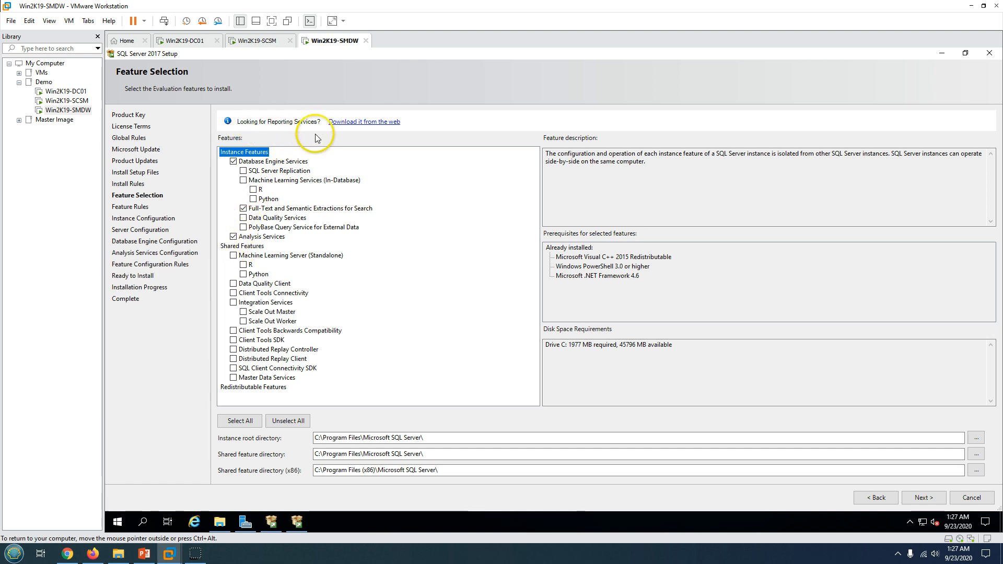
Look over the Reporting Services, SSMS-Setup-ENU and SQL_AS_AMO installers in Downloads
left_click(219, 521)
left_click(304, 202)
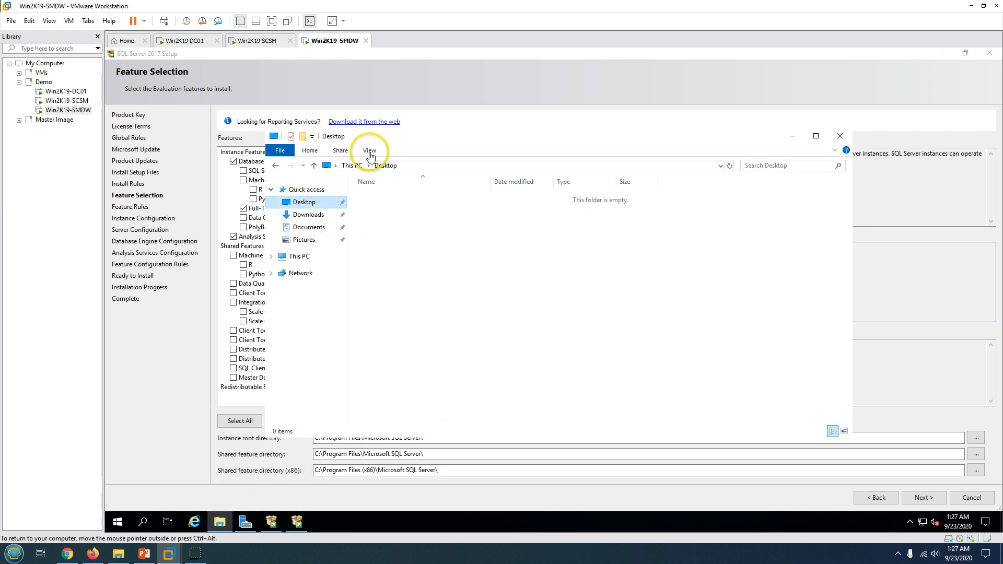
left_click(313, 214)
left_click(509, 128)
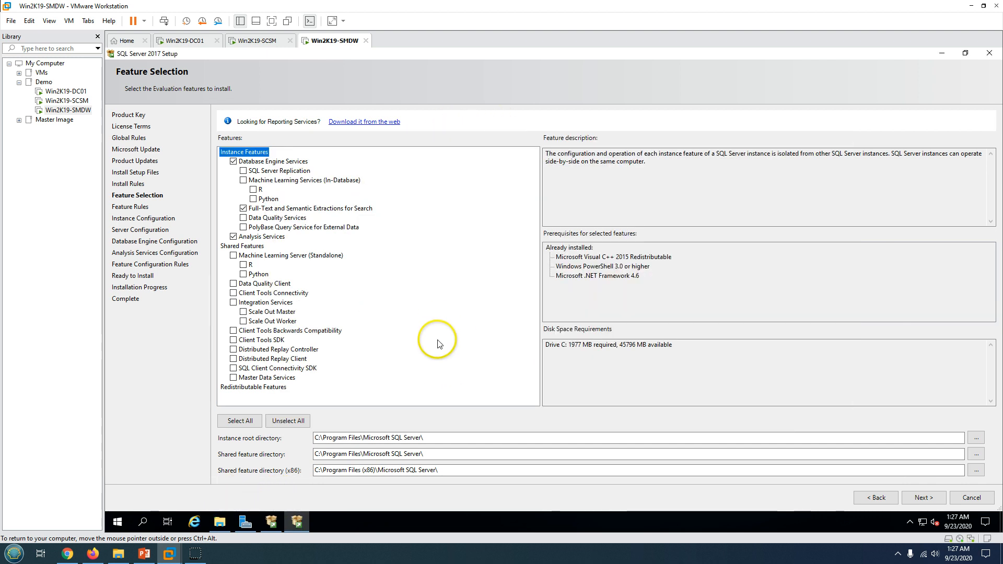
left_click(220, 521)
left_click(398, 219)
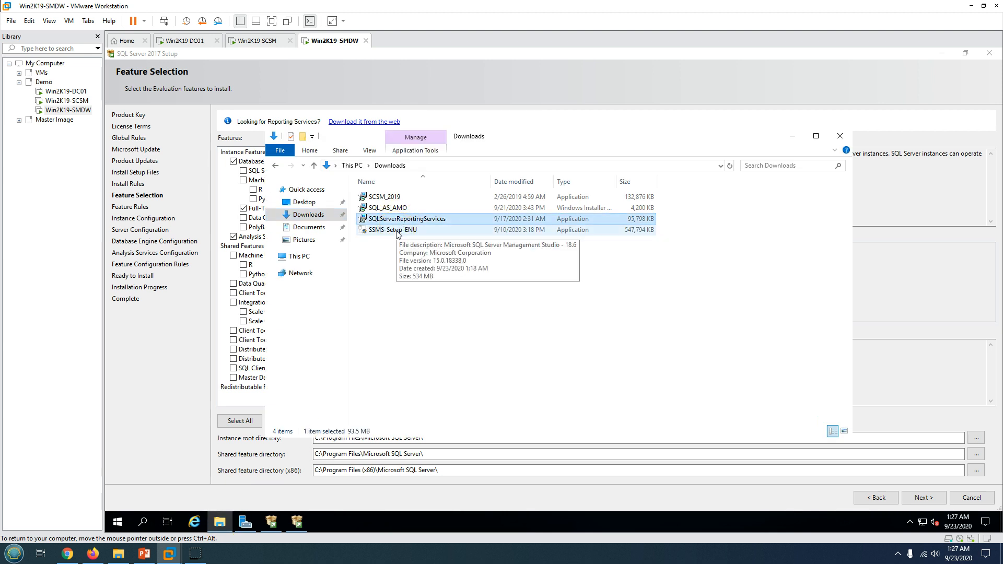
left_click(399, 233)
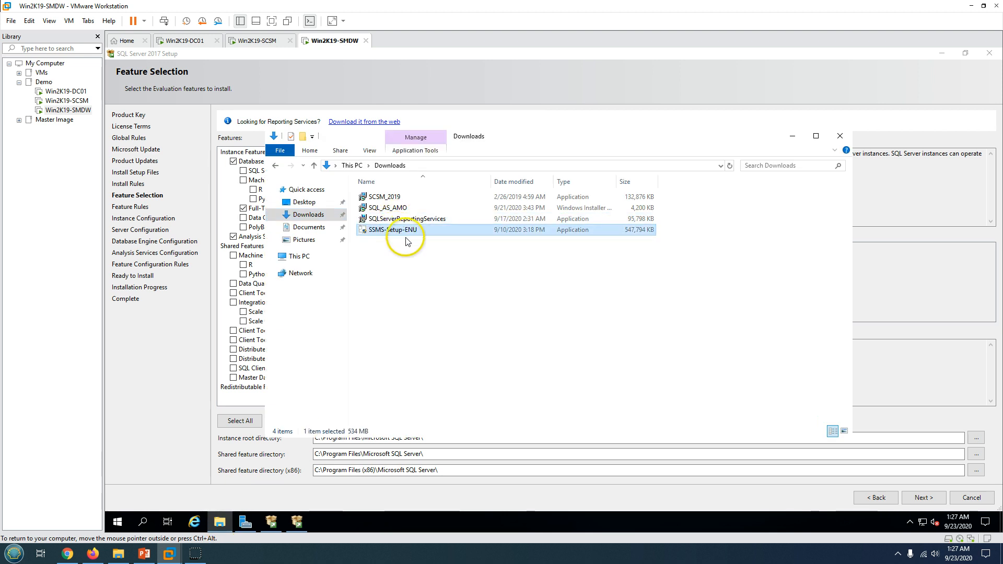
left_click(399, 209)
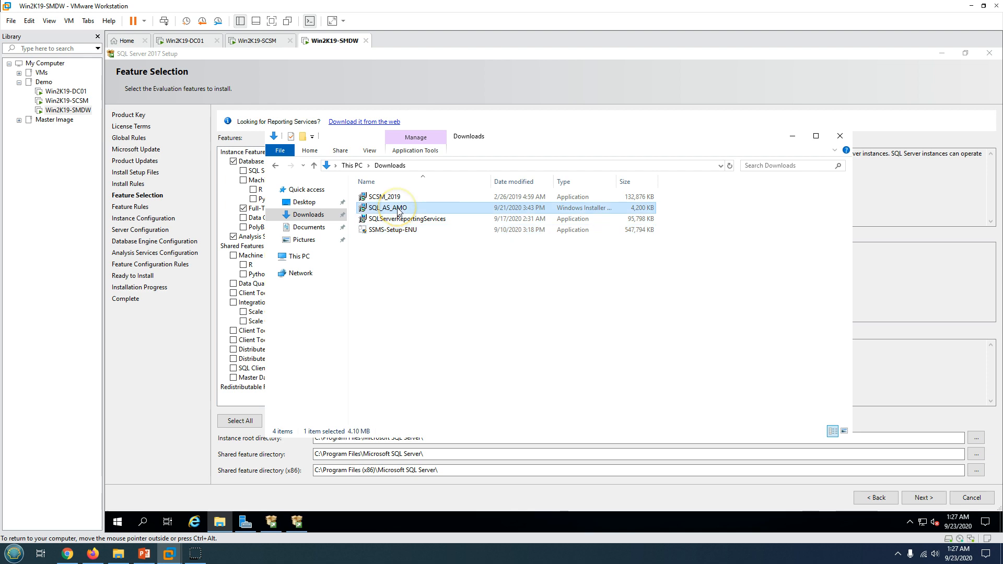
Check the installation-steps slide, then continue past Feature Selection
left_click(144, 554)
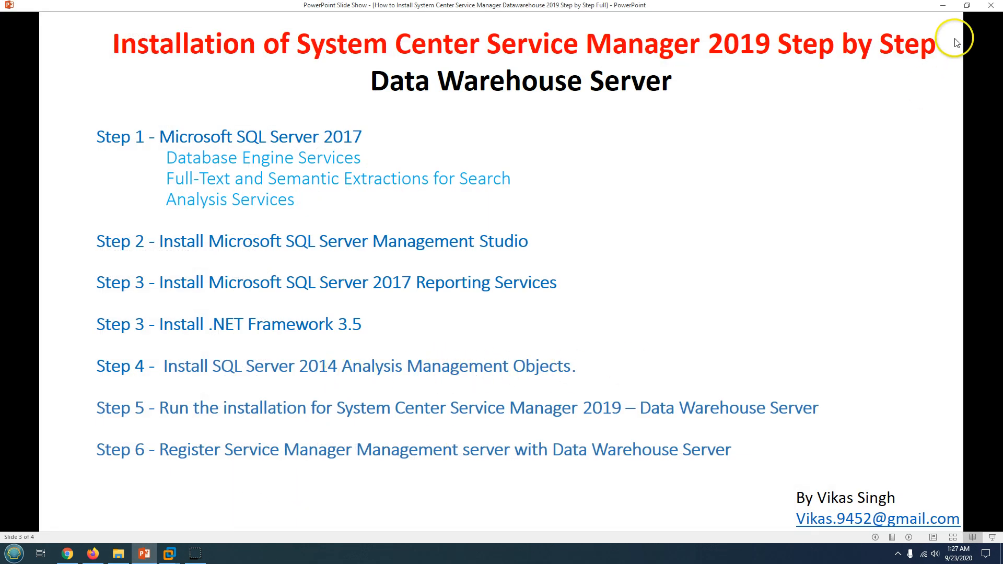
left_click(943, 5)
left_click(405, 292)
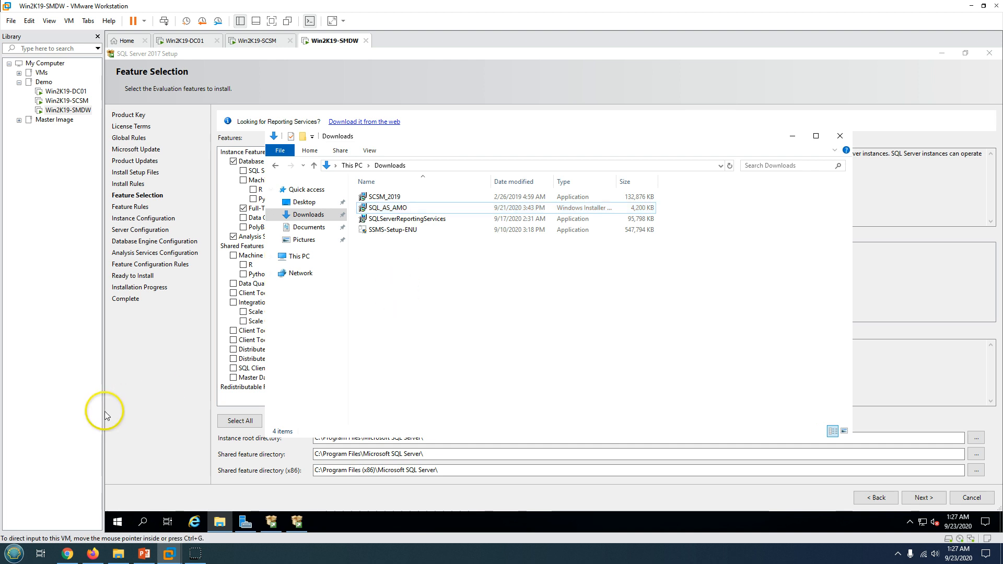
left_click(106, 412)
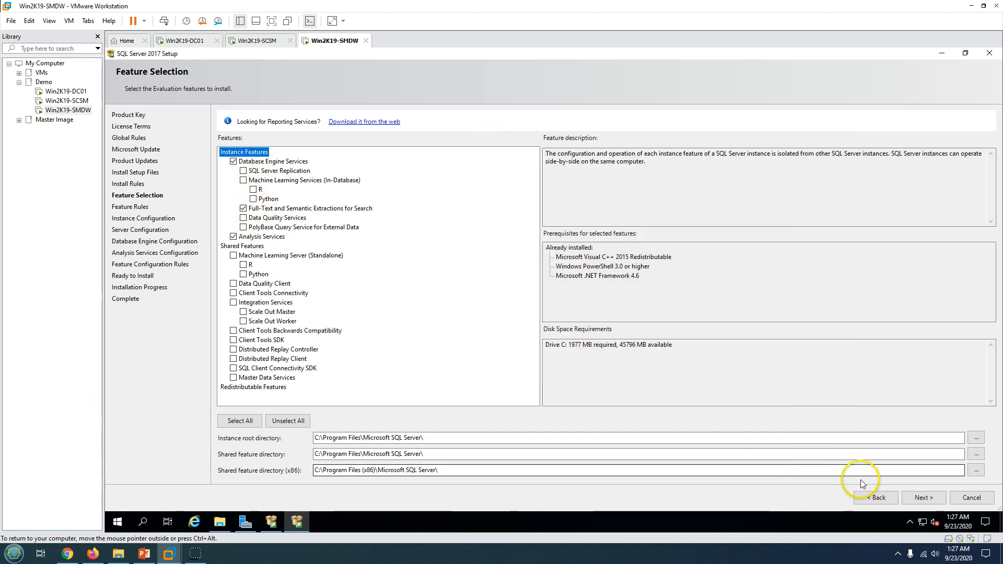
left_click(916, 501)
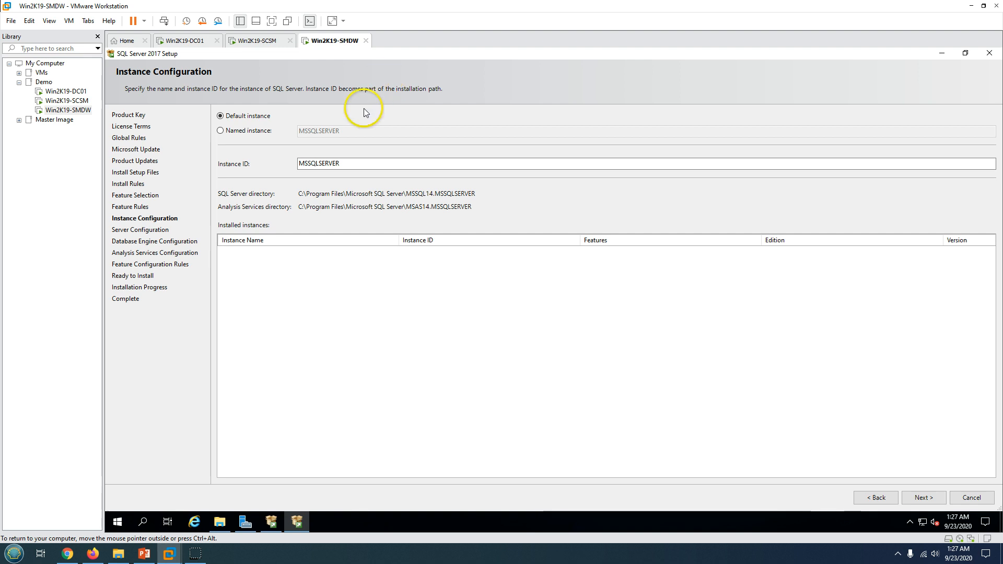
Keep the default instance and run SQL Server Agent as scsmadmin with its password
double_click(329, 163)
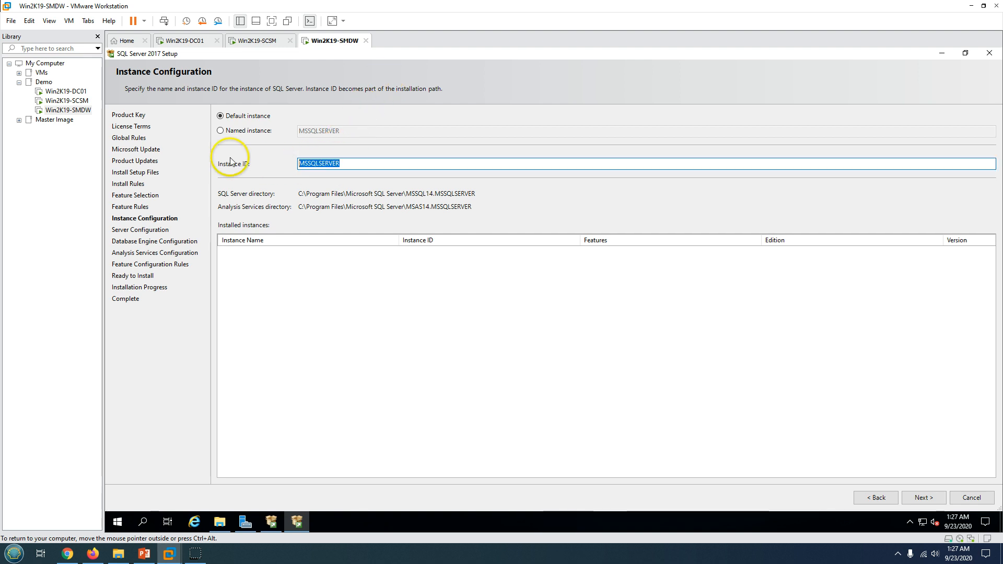
left_click(923, 499)
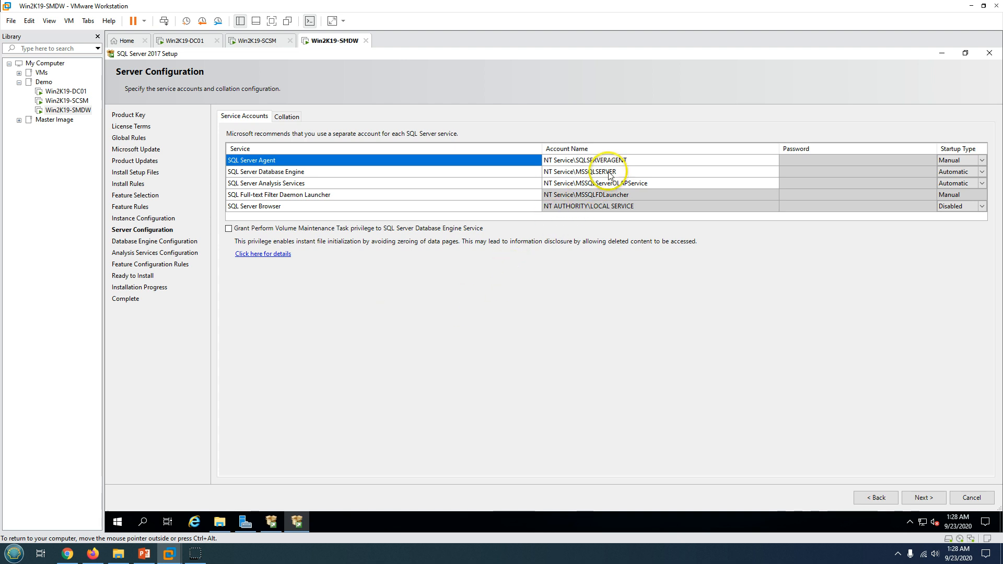
left_click(615, 163)
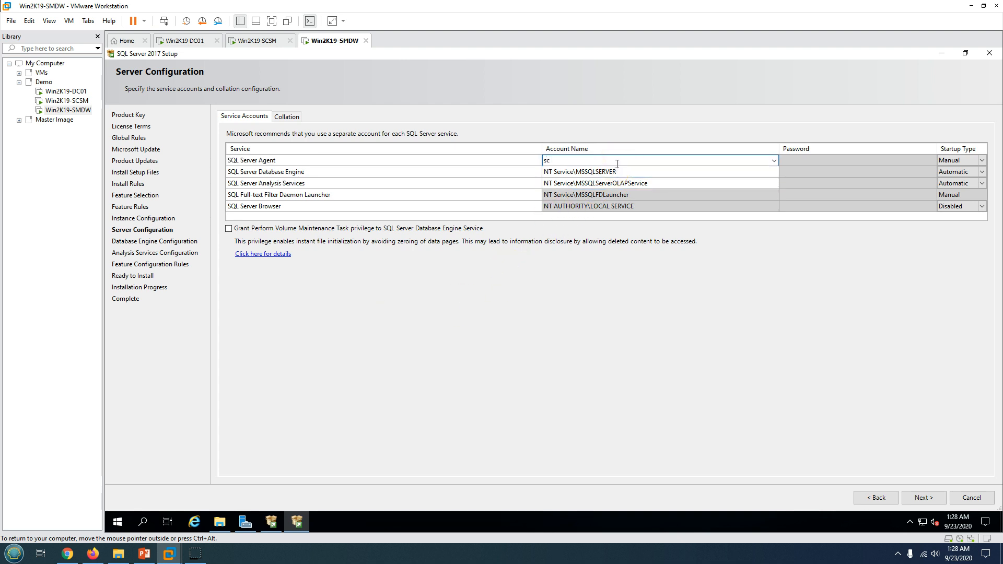
type("scsmadmin")
key("Tab")
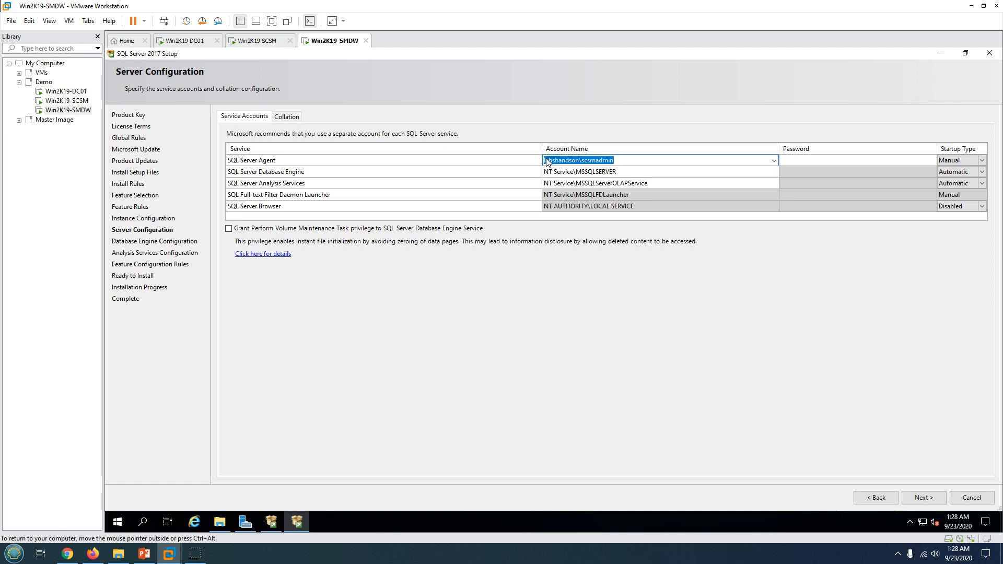
left_click(786, 162)
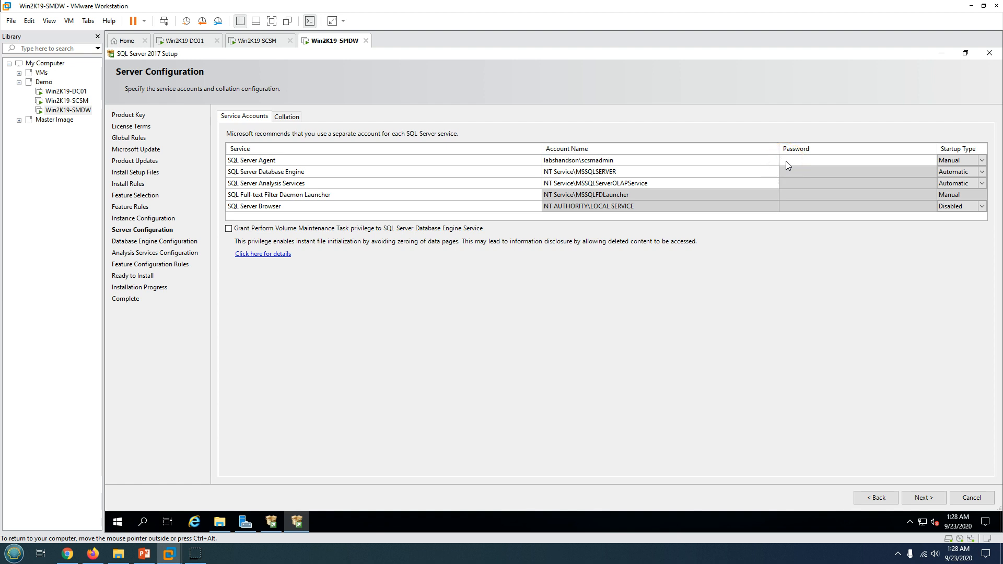
type("*****")
Use the same account for Database Engine and Analysis Services and grant volume maintenance privilege
key("Tab")
key("BackSpace")
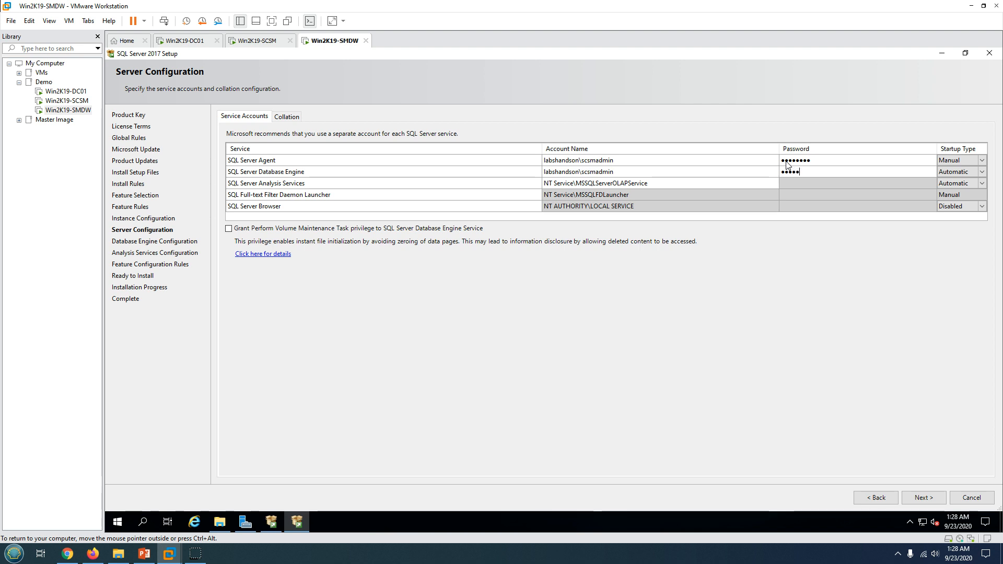
key("Tab")
key("Tab")
key("Tab")
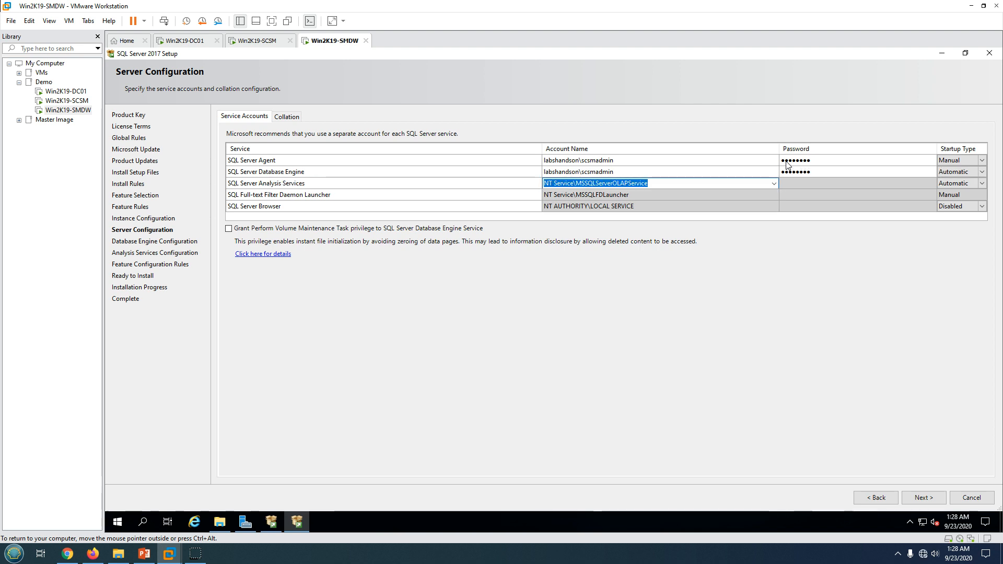
key("ctrl+v")
key("Tab")
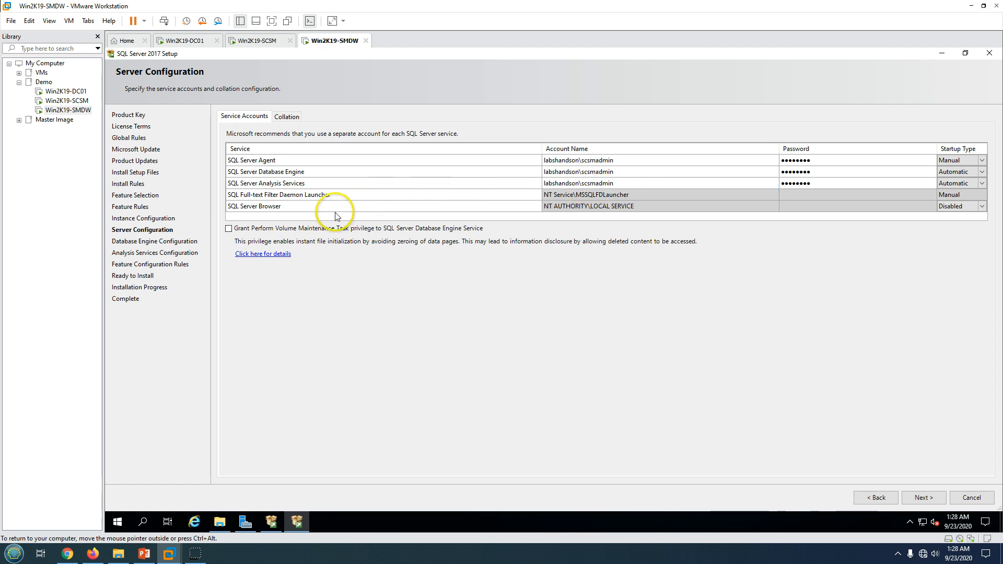
left_click(304, 229)
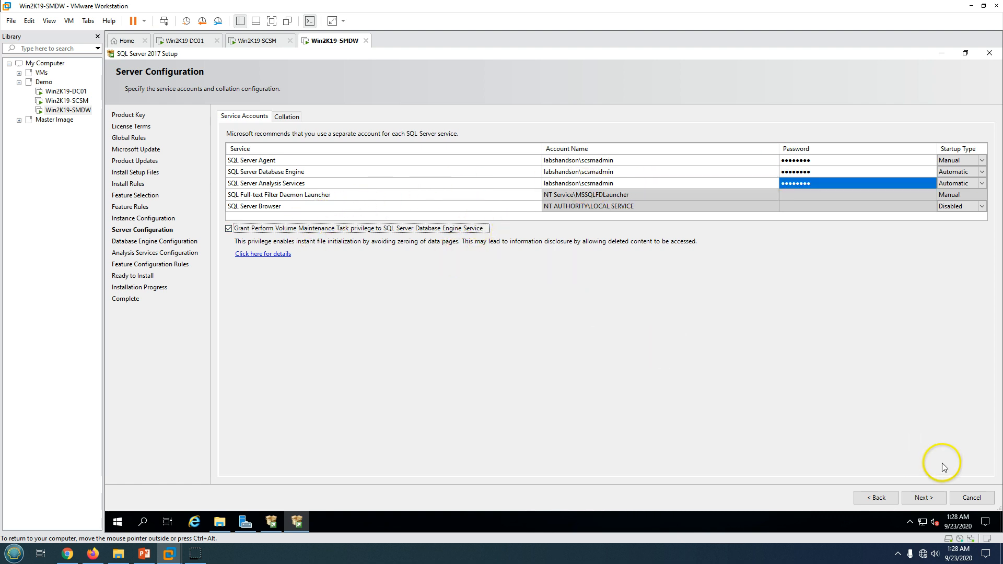
left_click(916, 500)
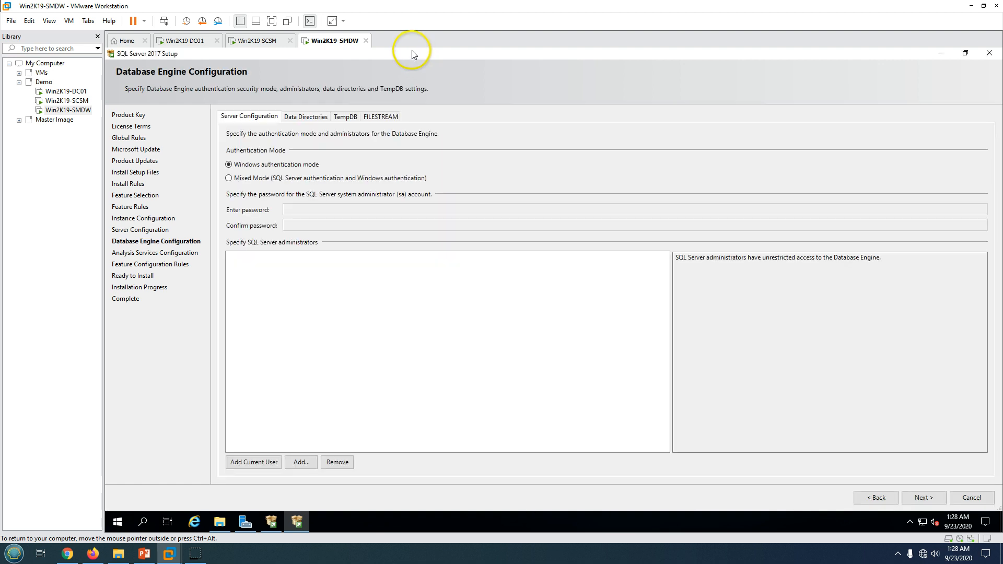
Add the current user as administrator on both the Database Engine and Analysis Services pages
left_click_drag(412, 51, 435, 53)
double_click(468, 59)
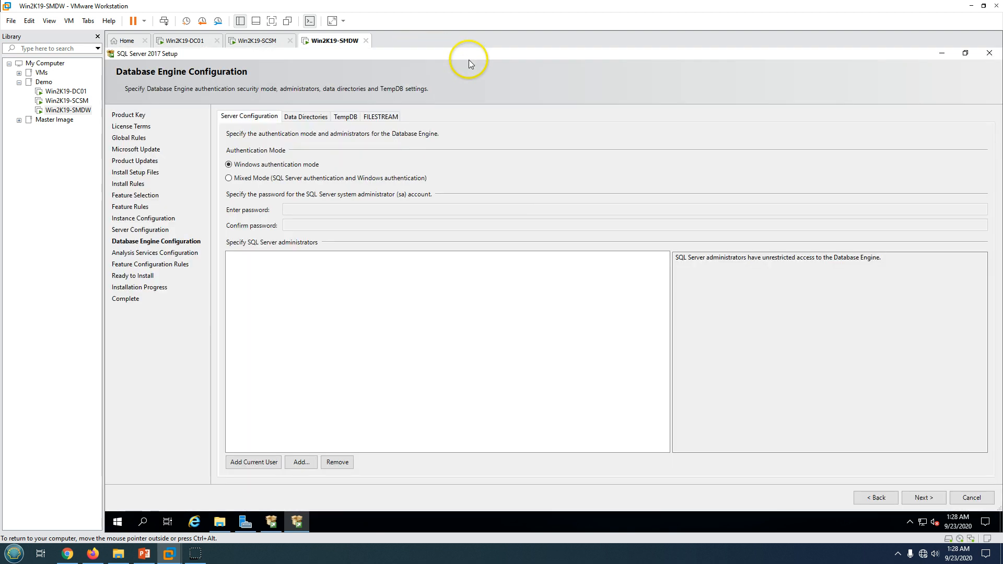
left_click(261, 462)
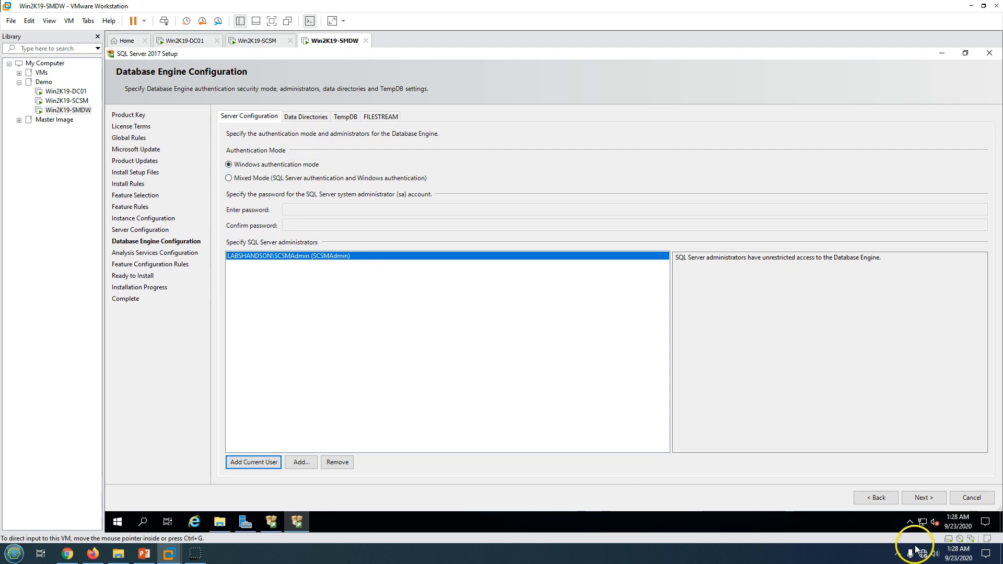
left_click(923, 498)
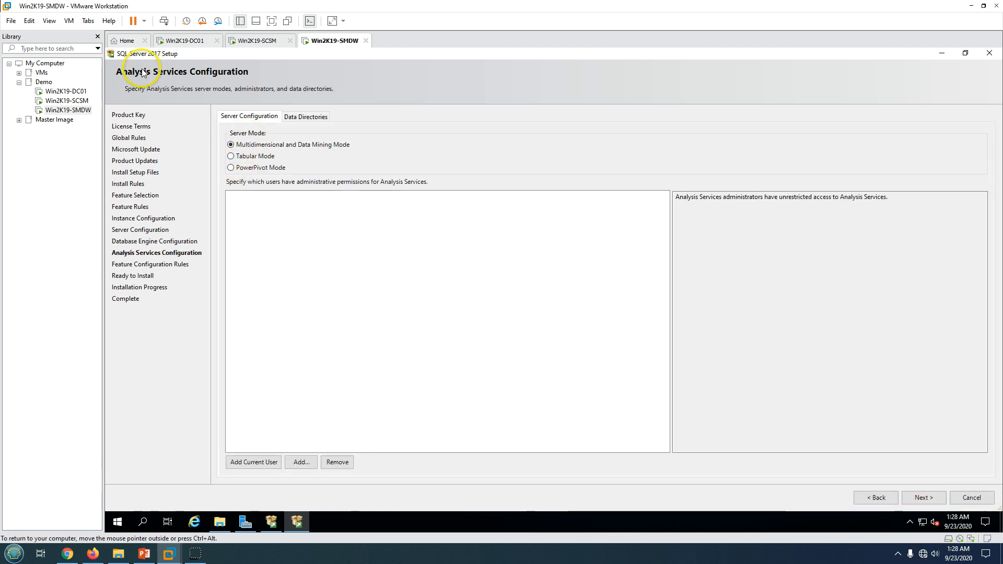
left_click(264, 463)
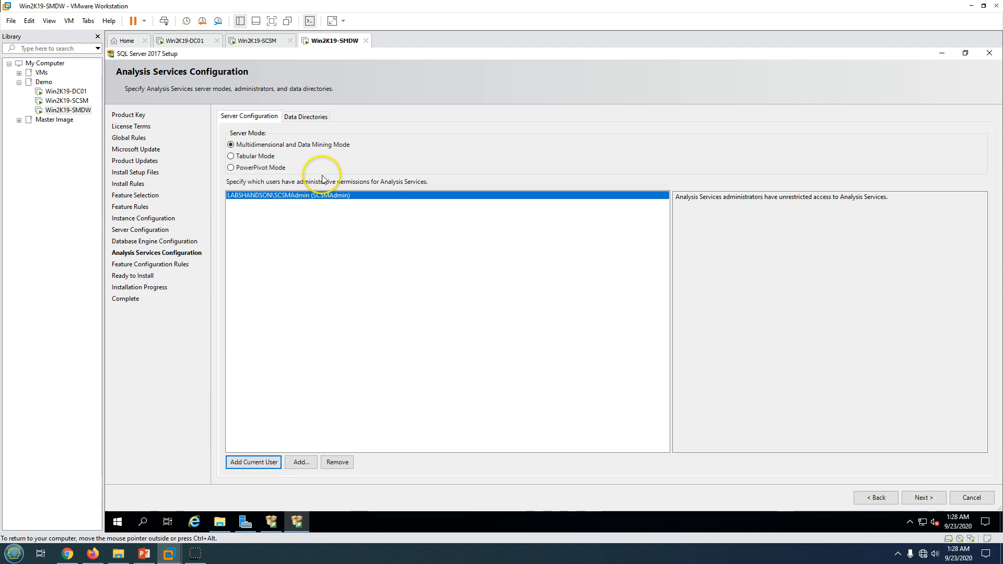
left_click(930, 503)
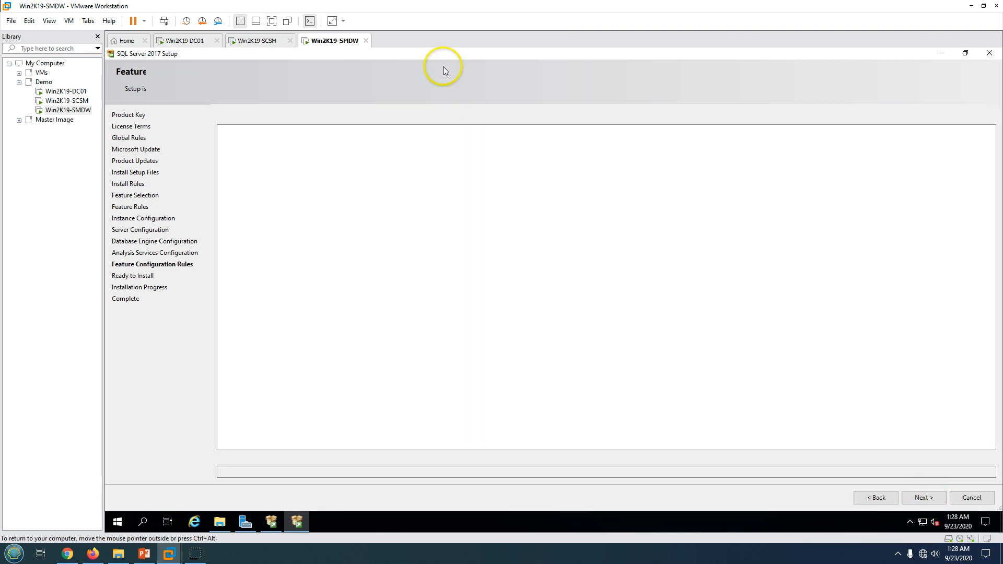
Review the Ready to Install summary, start the installation, and check the installation-steps slide
double_click(443, 54)
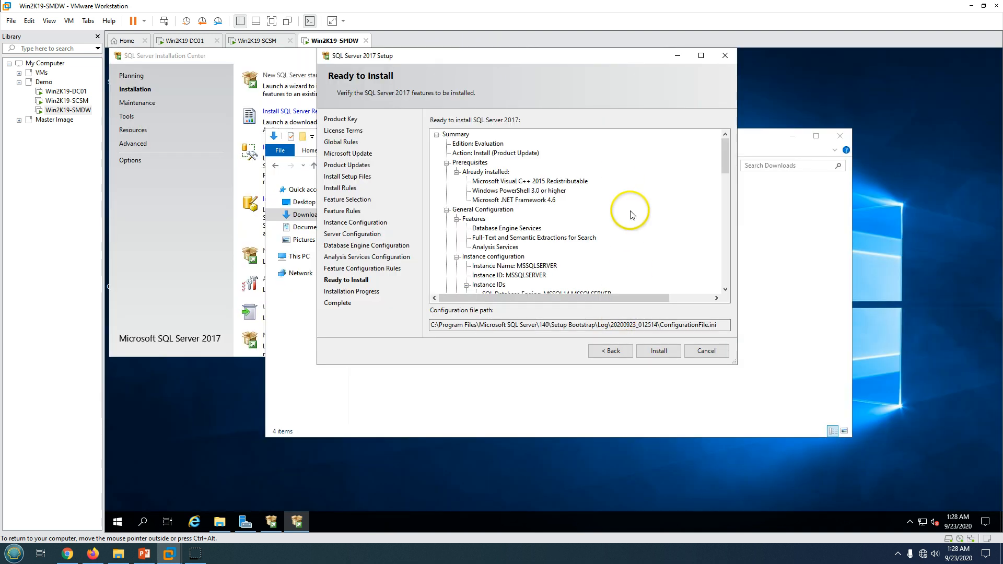
scroll(632, 214, "down", 10)
left_click(657, 352)
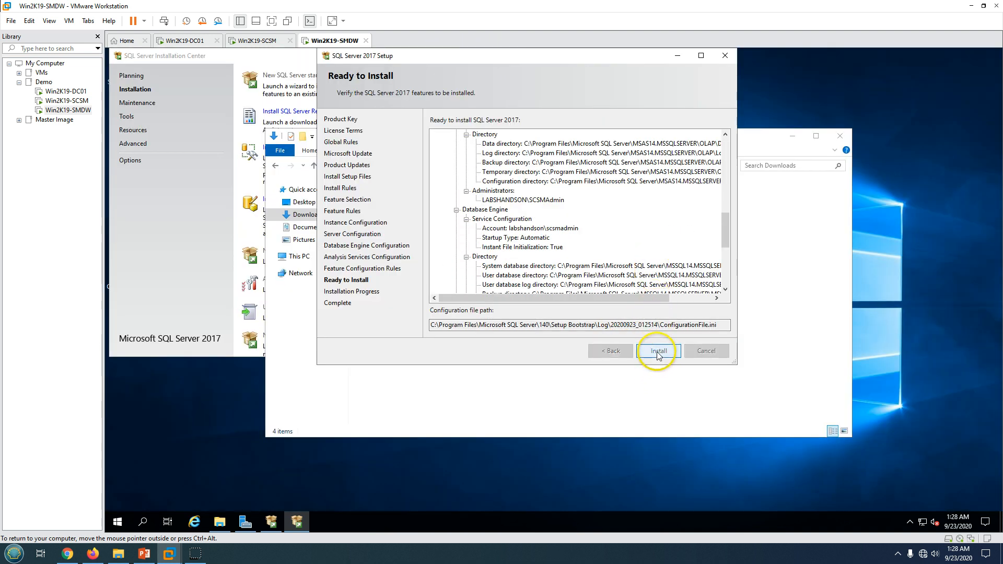
left_click_drag(521, 56, 737, 135)
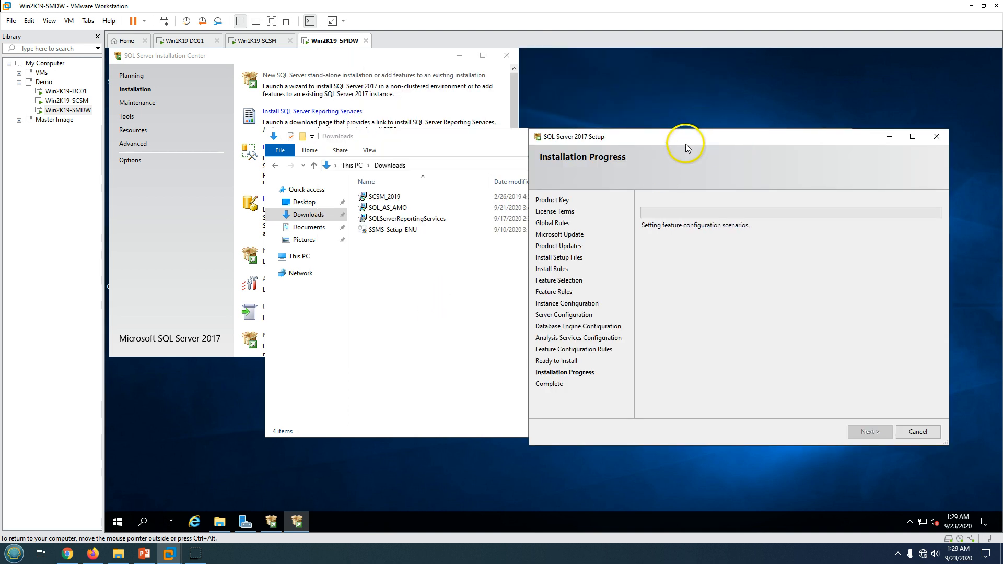
left_click(144, 554)
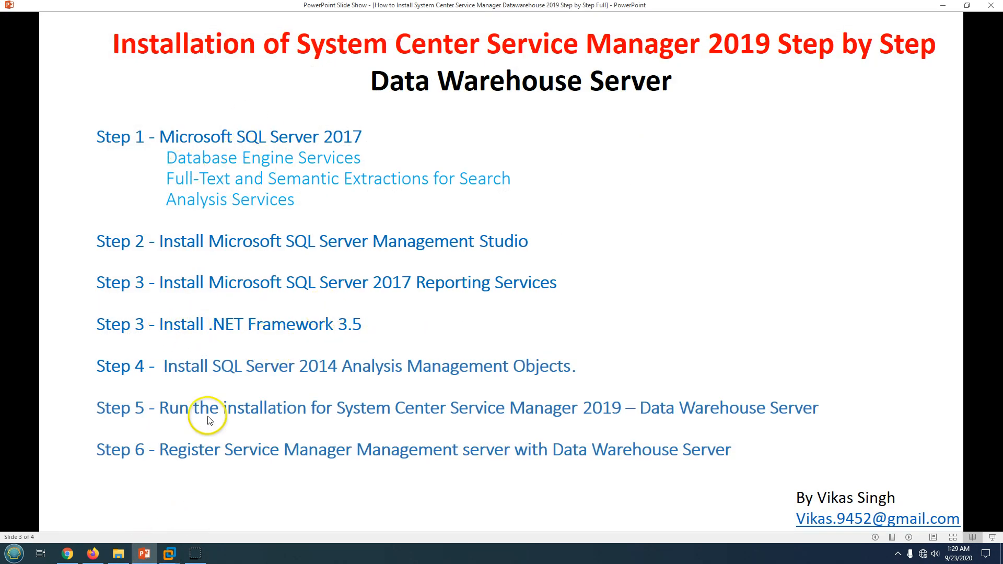
left_click(143, 553)
Open Server Manager's Add Roles and Features Wizard and advance to the Features page
left_click(245, 521)
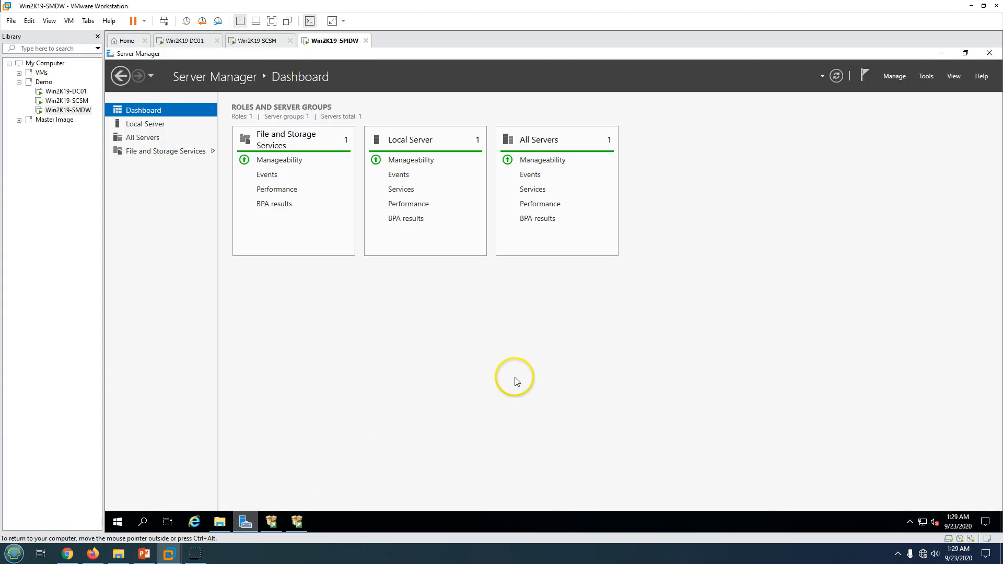
left_click(894, 76)
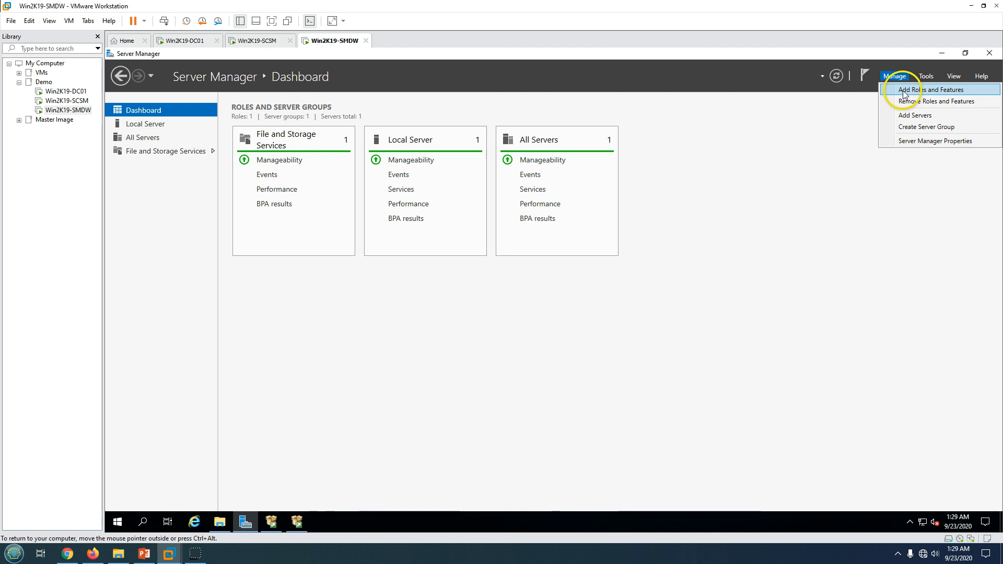
left_click(899, 89)
left_click(479, 424)
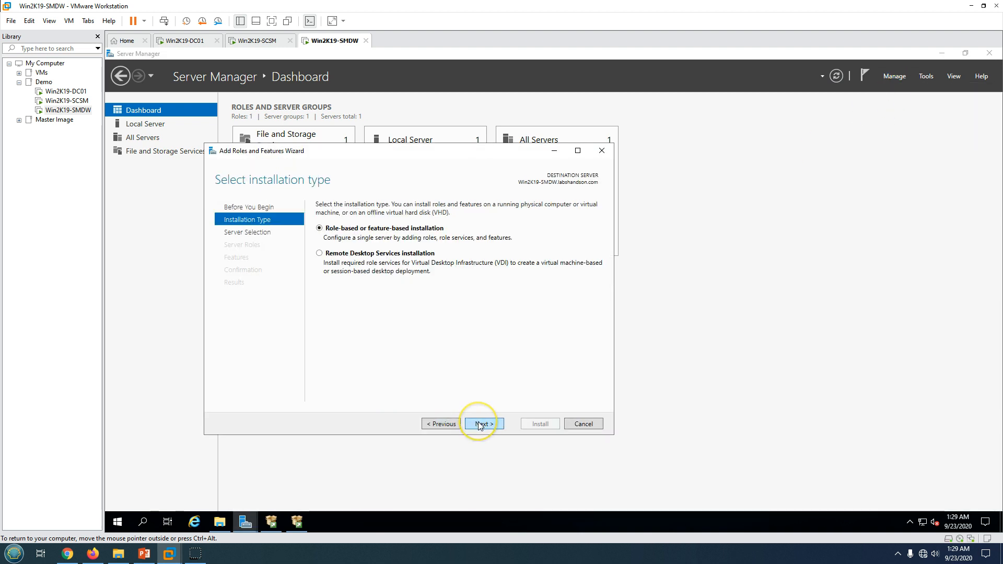
left_click(478, 423)
left_click(479, 423)
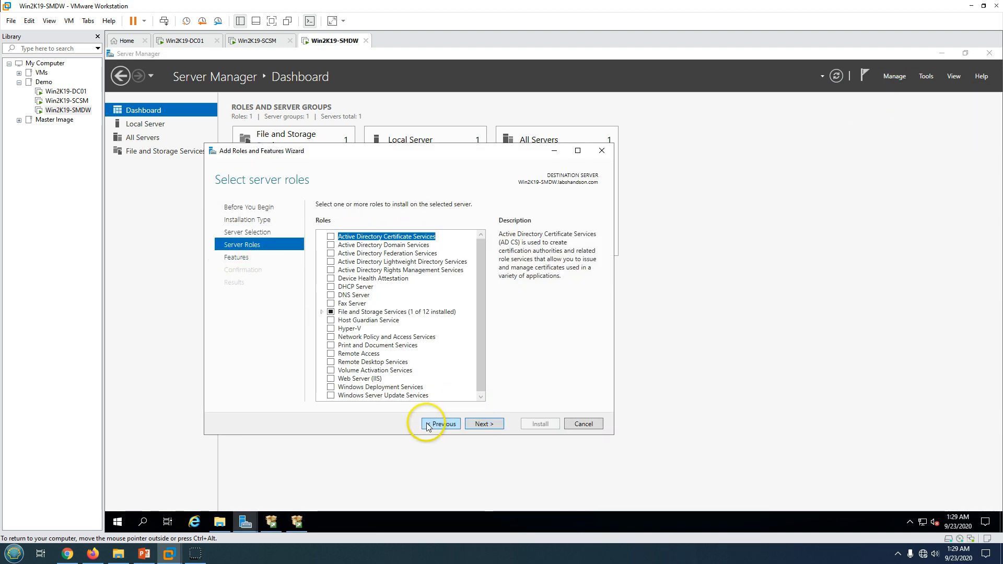
left_click(483, 423)
Select .NET Framework 3.5 Features and start installing them
left_click(322, 237)
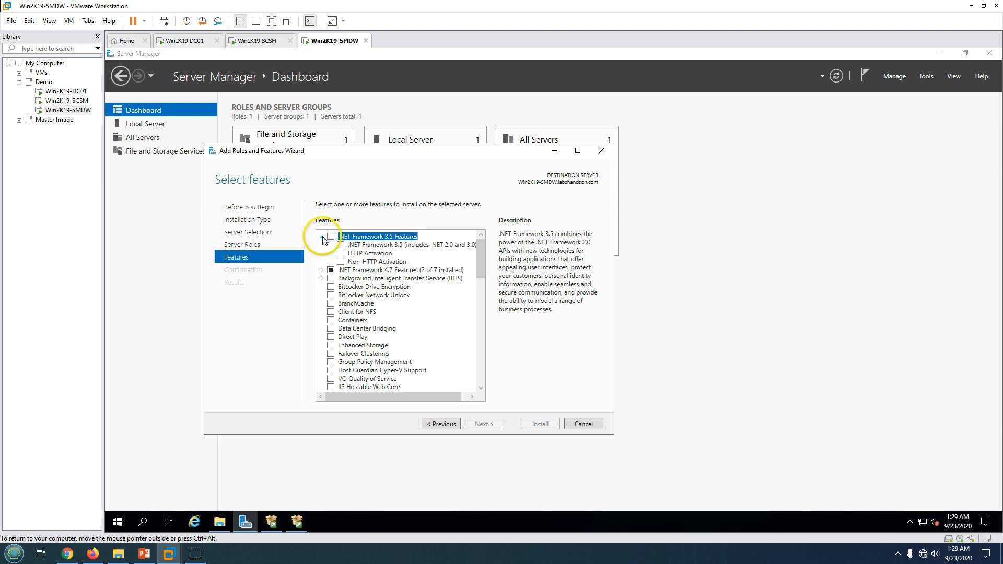
left_click(330, 236)
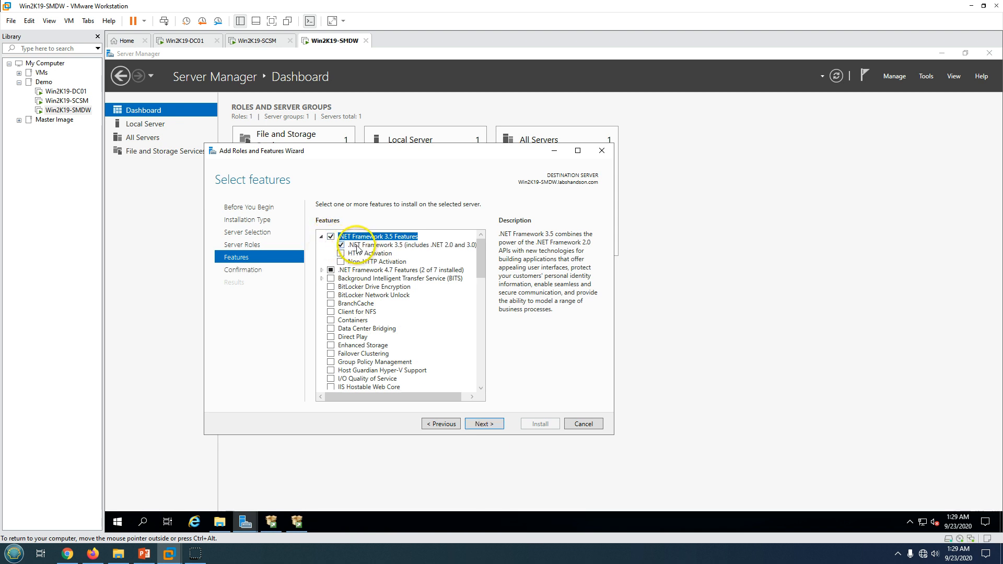
left_click(354, 245)
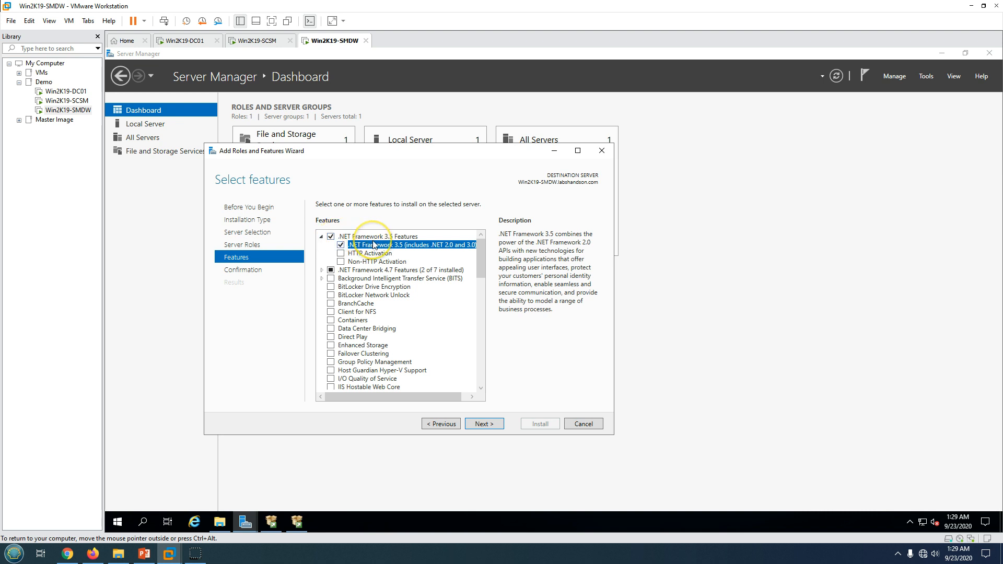
left_click(485, 425)
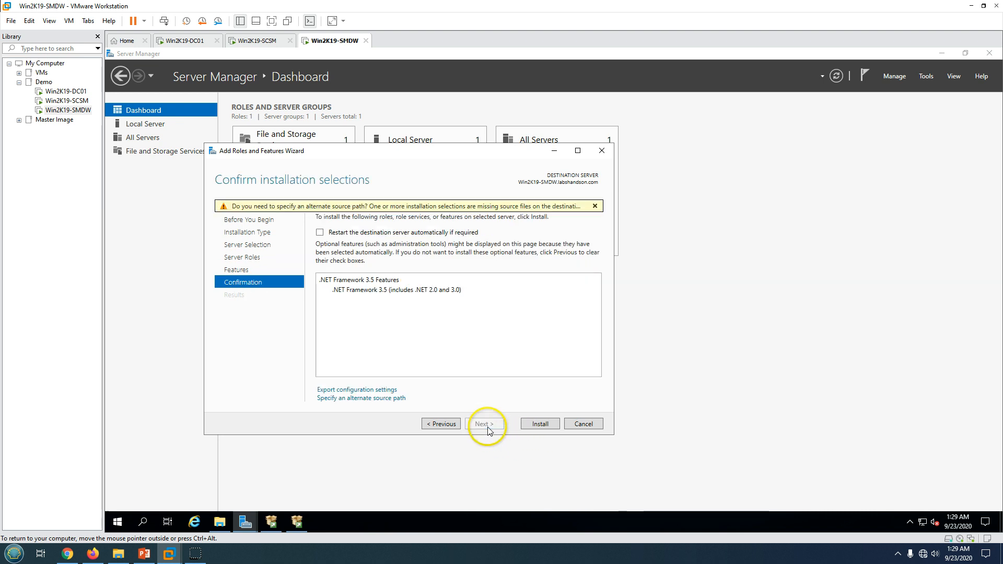
left_click(540, 424)
left_click_drag(416, 153, 340, 145)
Wait for SQL Server 2017 Setup to complete, review the succeeded features, and close it
left_click(296, 522)
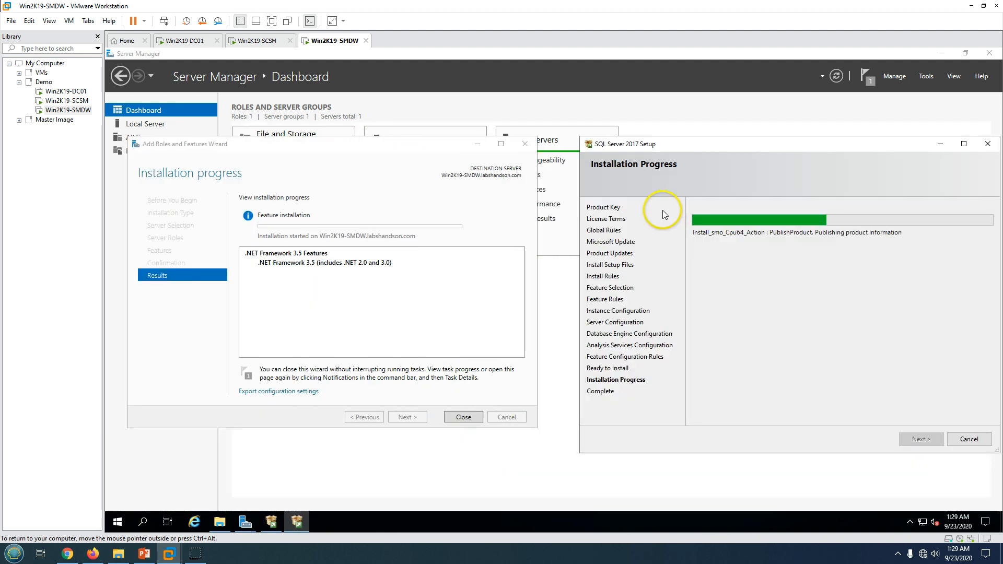
left_click_drag(649, 142, 583, 140)
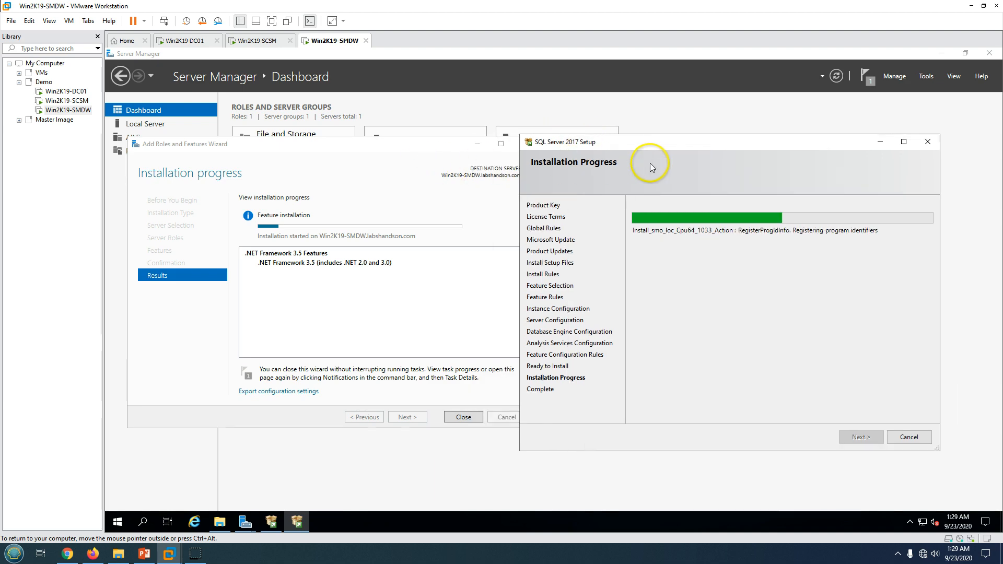
left_click(144, 554)
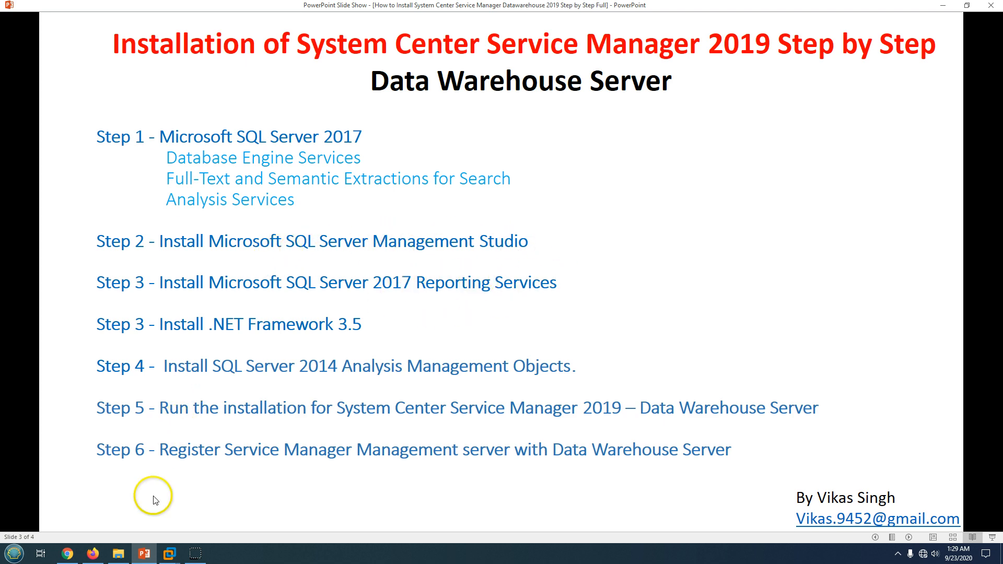
left_click(144, 557)
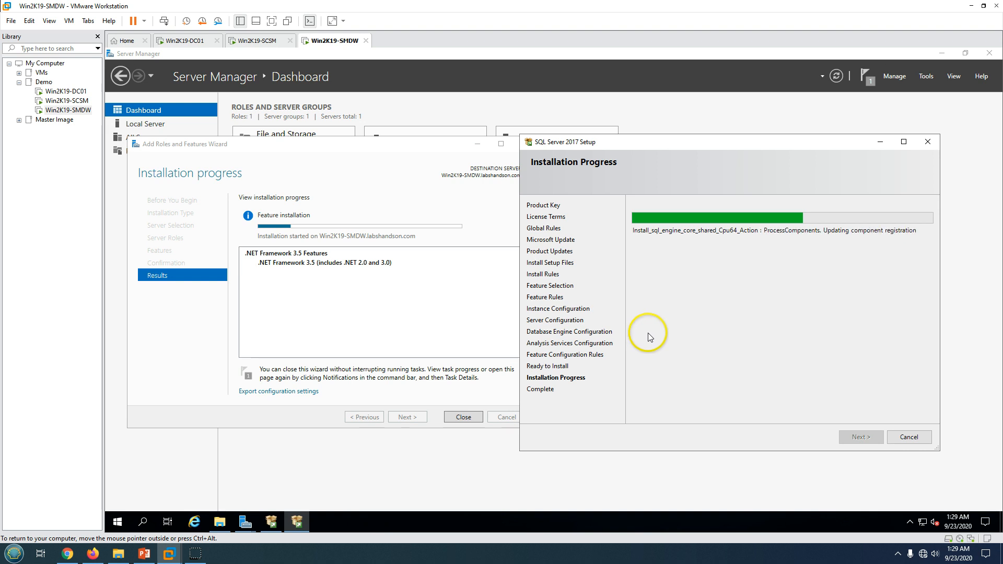
mouse_move(624, 147)
left_mouse_down()
mouse_move(648, 149)
mouse_move(640, 146)
left_mouse_up()
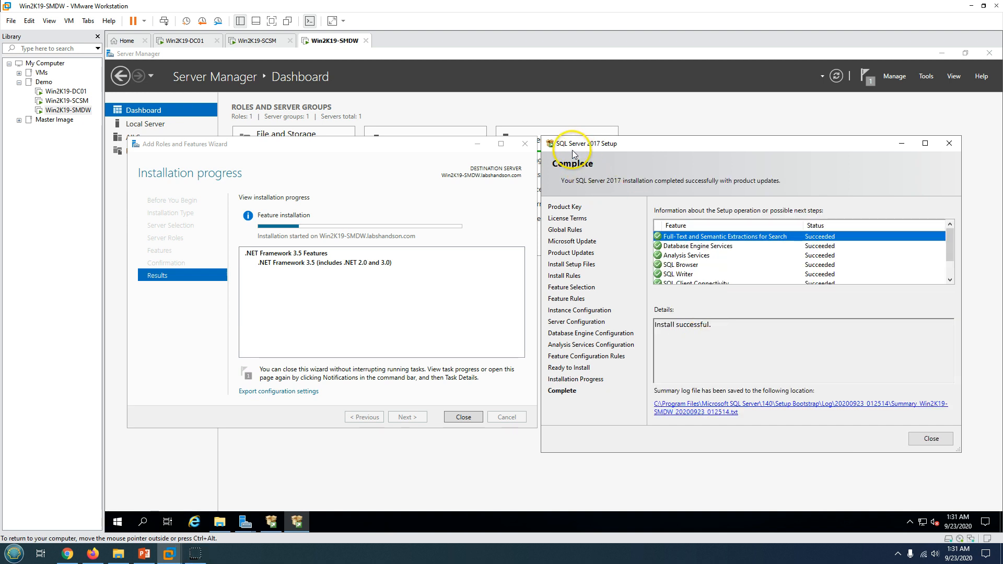
left_click(702, 266)
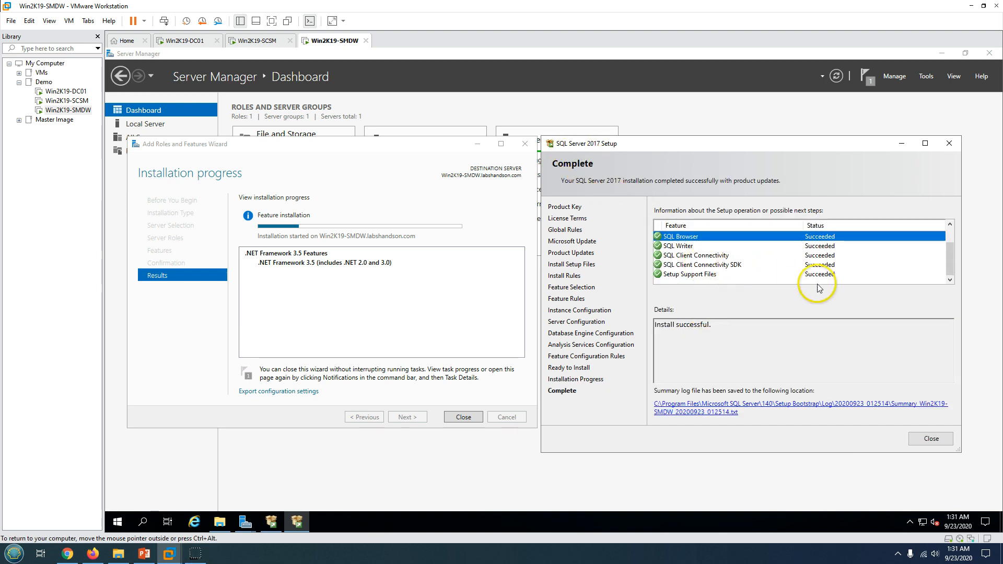
left_click(944, 443)
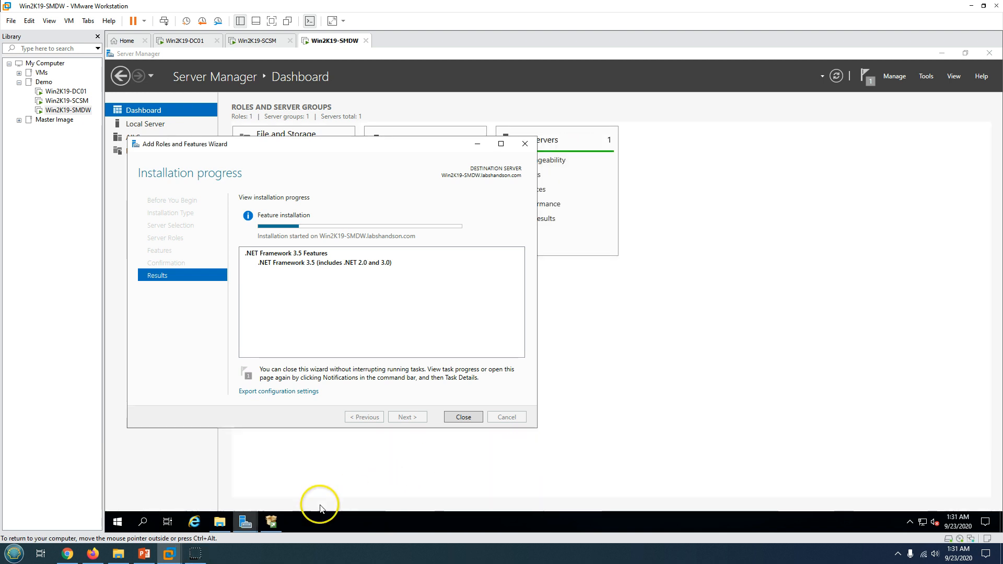
left_click(270, 521)
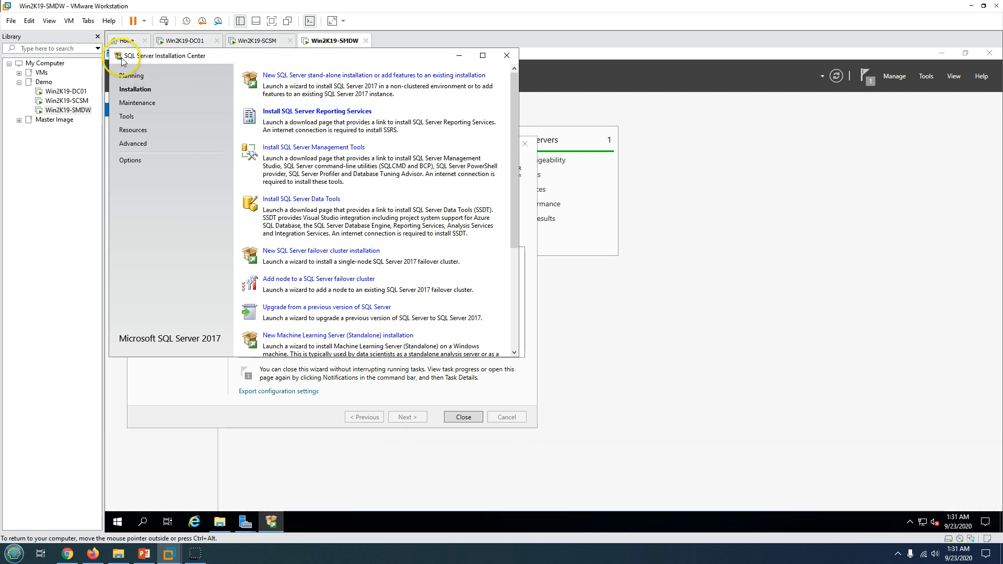
Run SSMS-Setup-ENU from Downloads and start installing Management Studio to the default location
left_click(506, 55)
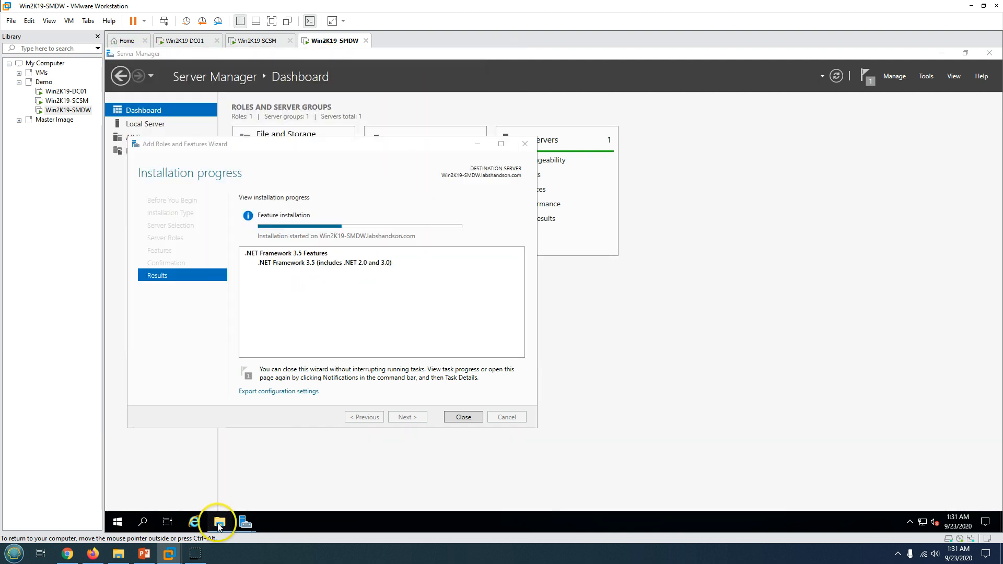
left_click(219, 523)
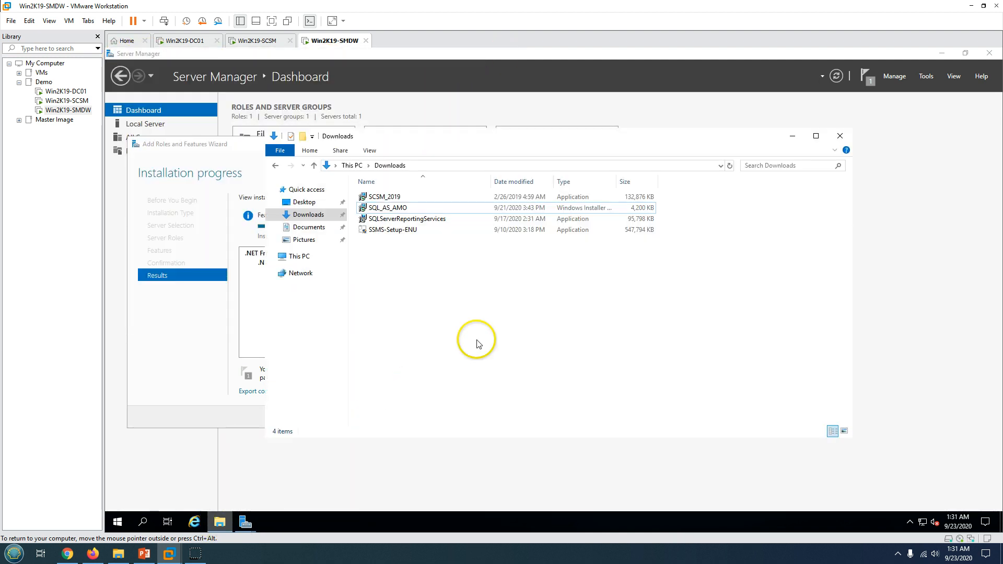
left_click(407, 230)
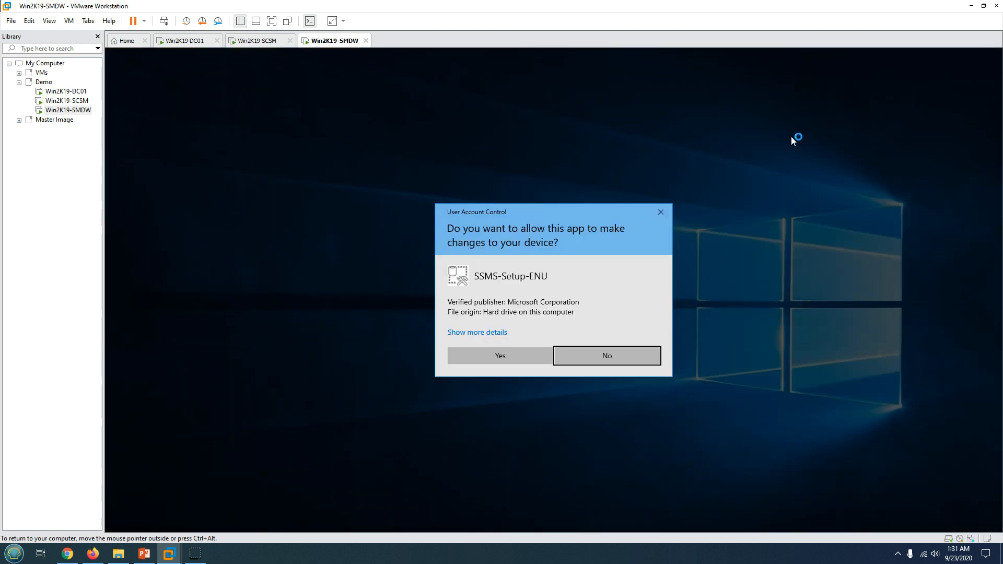
left_click(512, 358)
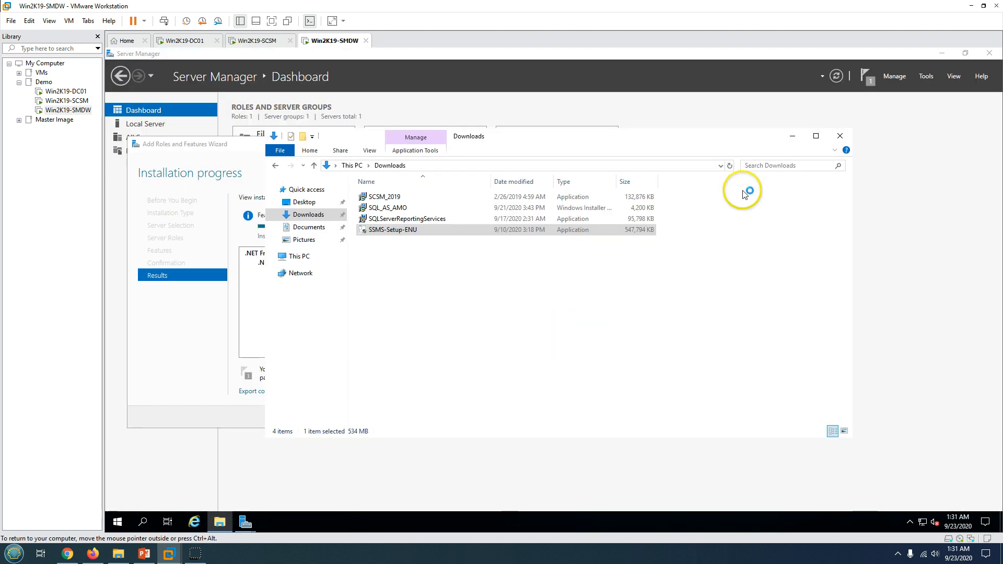
left_click(794, 135)
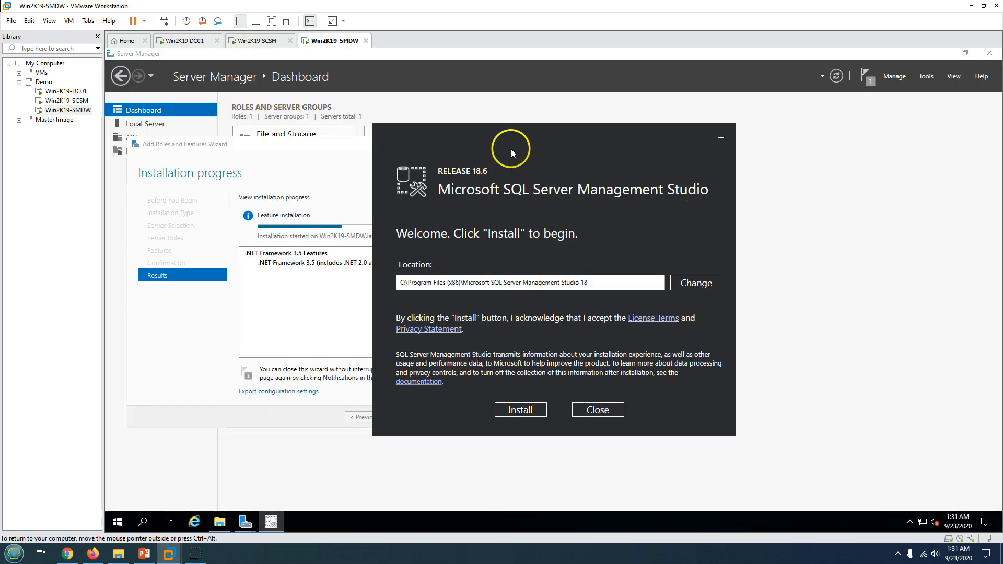
left_click(618, 401)
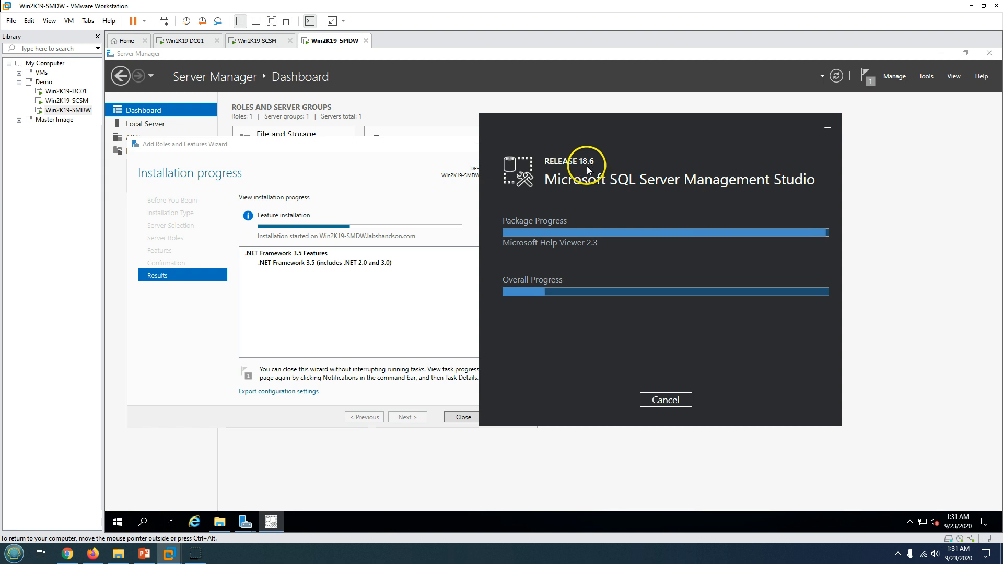
Close the finished Add Roles wizard and dismiss the SSMS restart prompt without restarting
left_click_drag(627, 135, 681, 134)
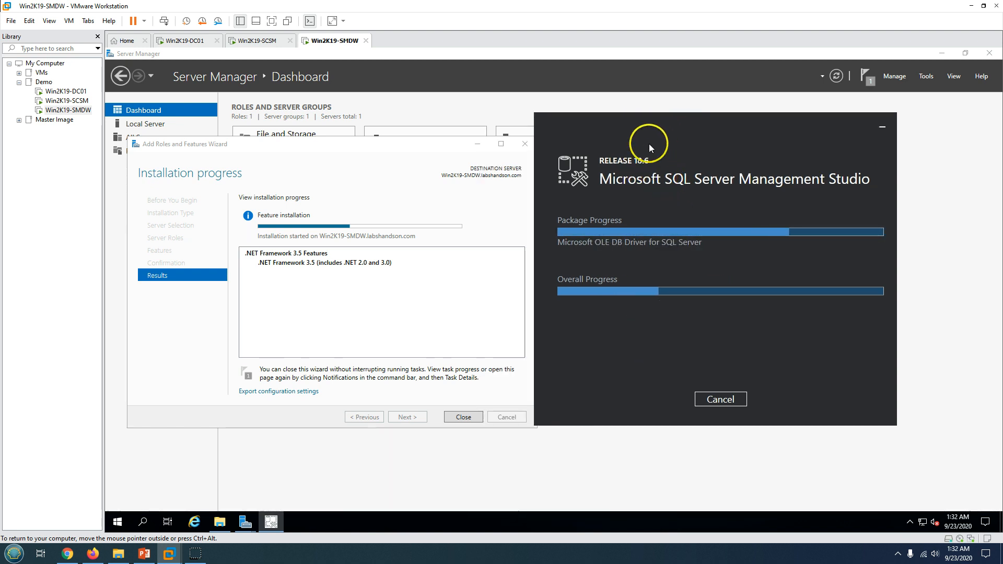
left_click_drag(645, 130, 670, 141)
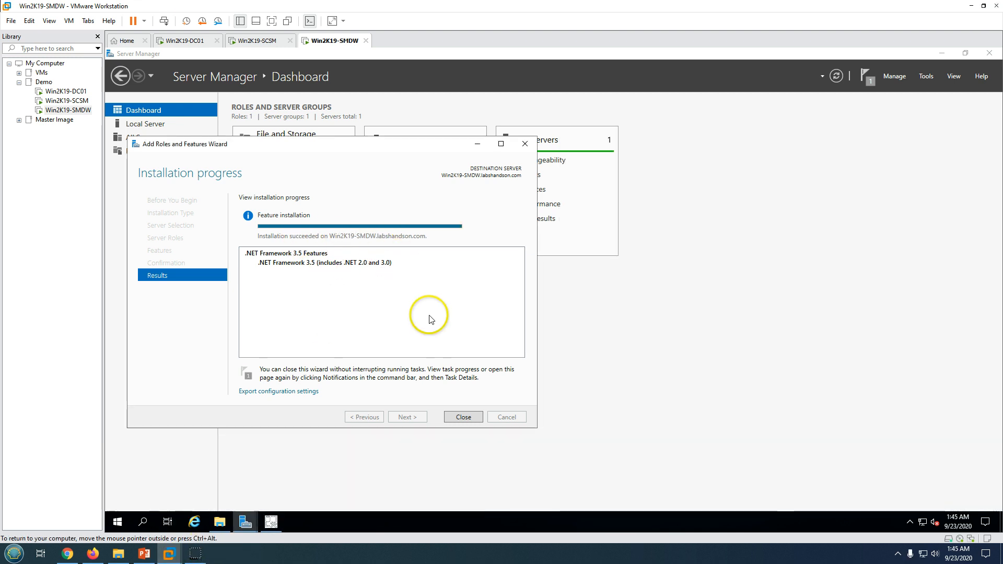
left_click(463, 417)
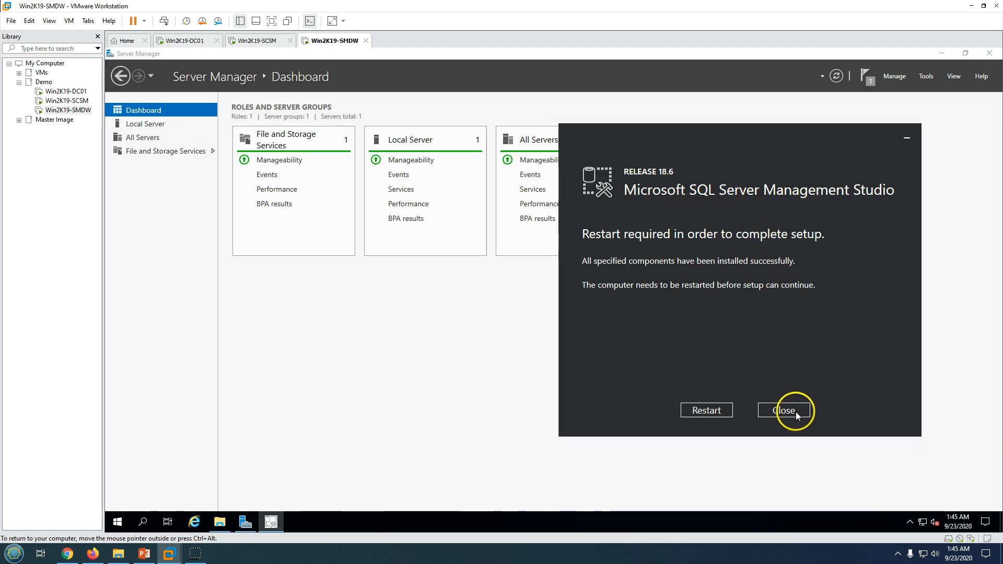
left_click(774, 410)
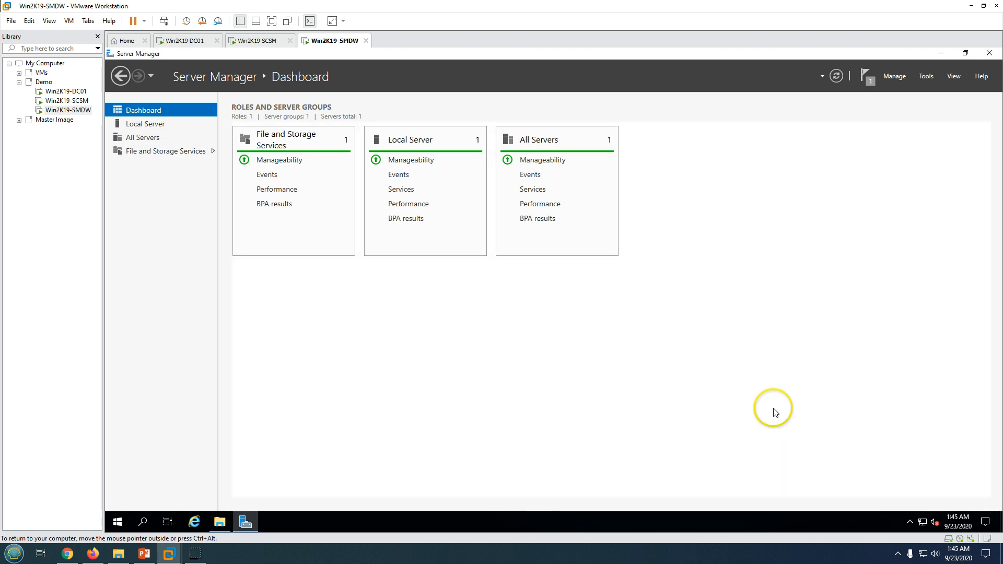
left_click(938, 53)
Permanently delete SSMS-Setup-ENU from Downloads and check the installation-steps slide
left_click(220, 521)
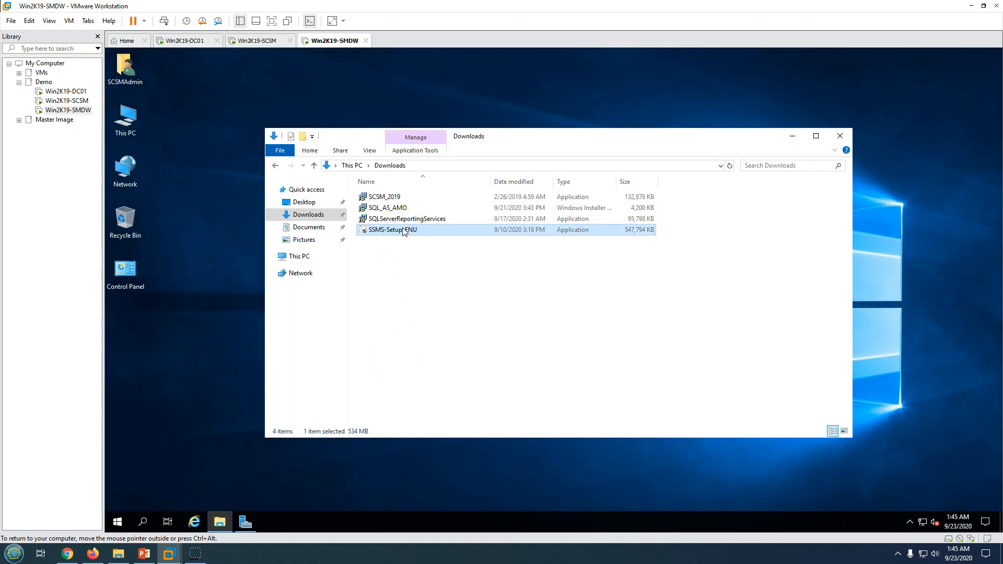
key("shift+Delete")
left_click(599, 327)
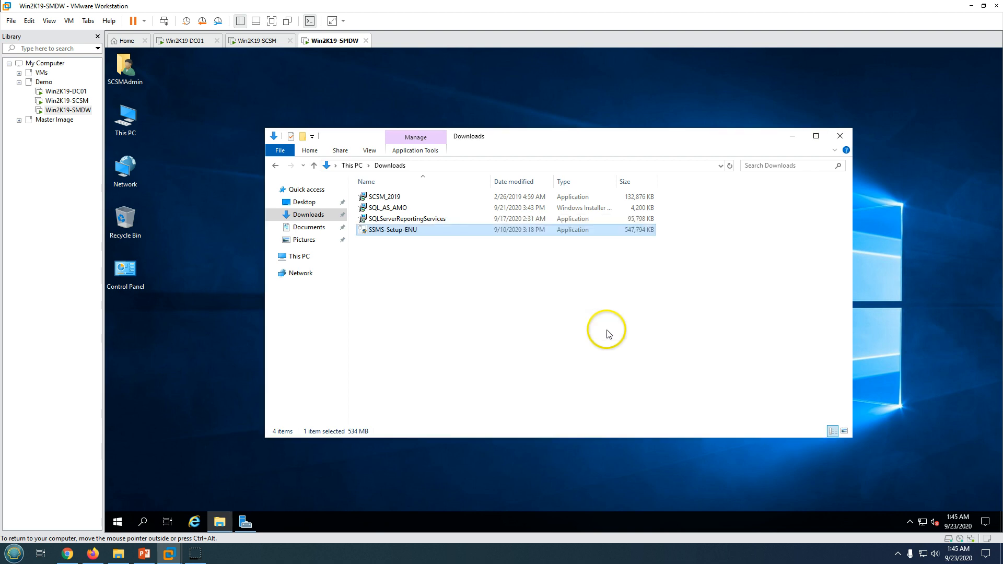
left_click(145, 554)
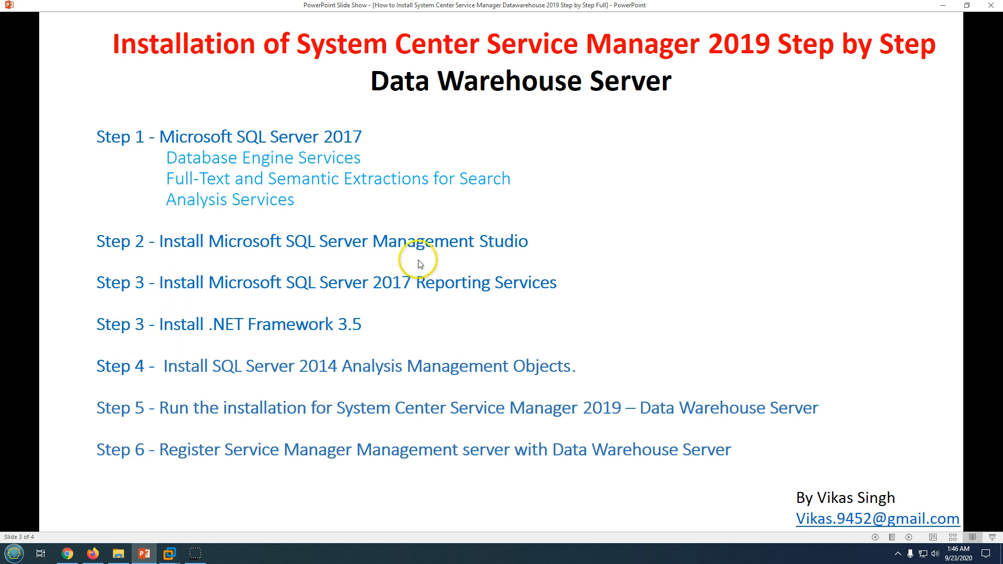
left_click(168, 554)
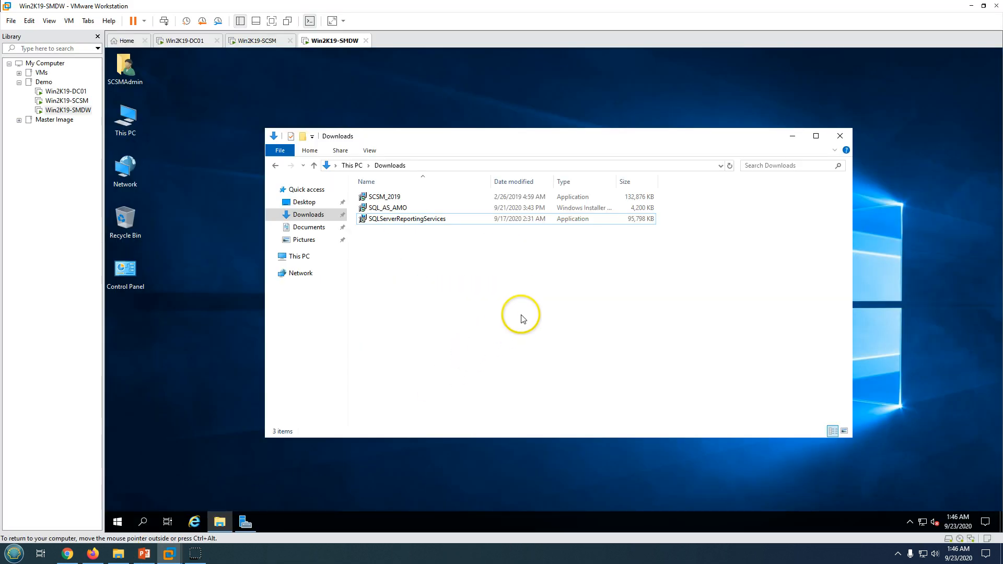
Install Reporting Services Evaluation edition with license accepted, then launch the SQL_AS_AMO setup
left_click(406, 220)
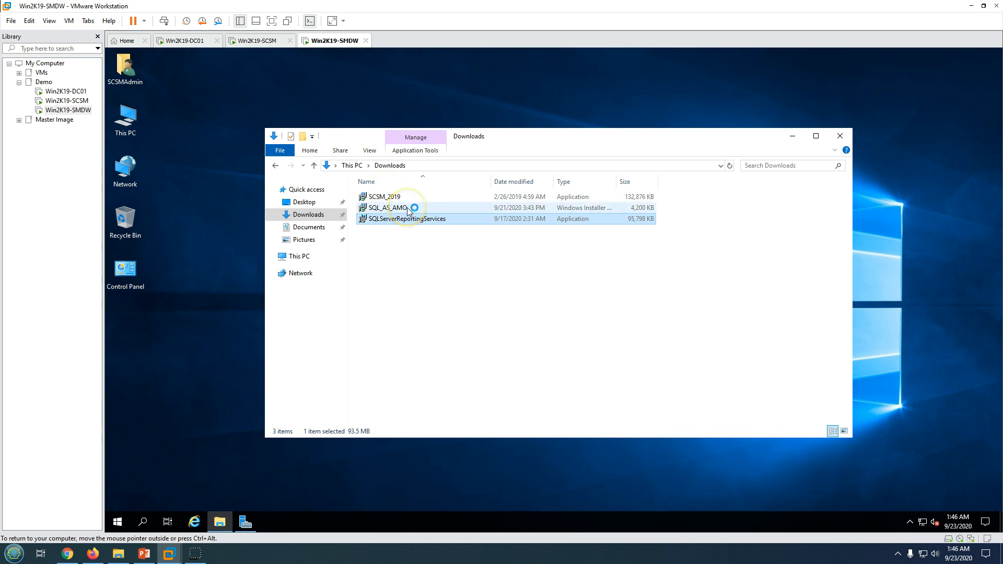
mouse_move(408, 211)
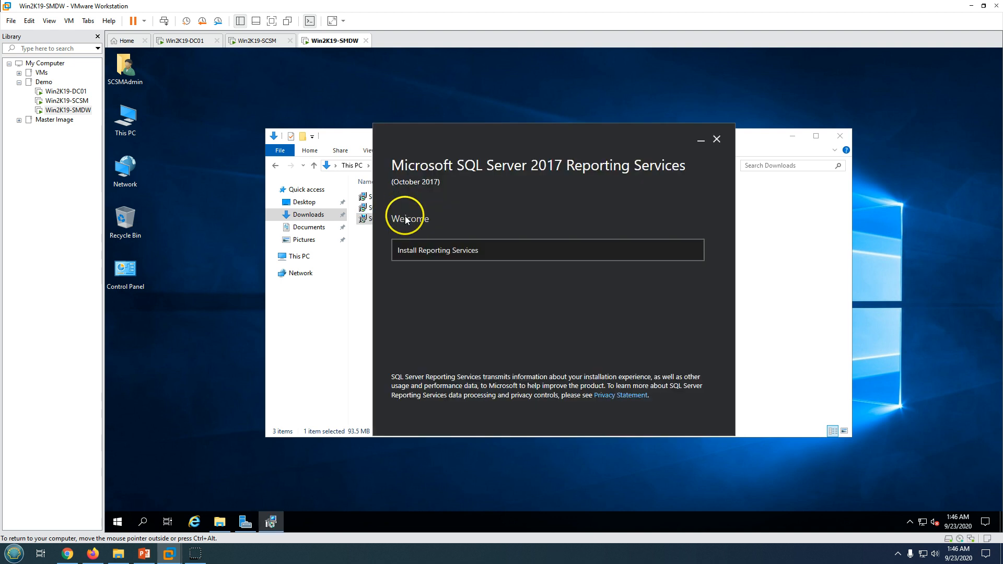
left_click_drag(466, 146, 605, 146)
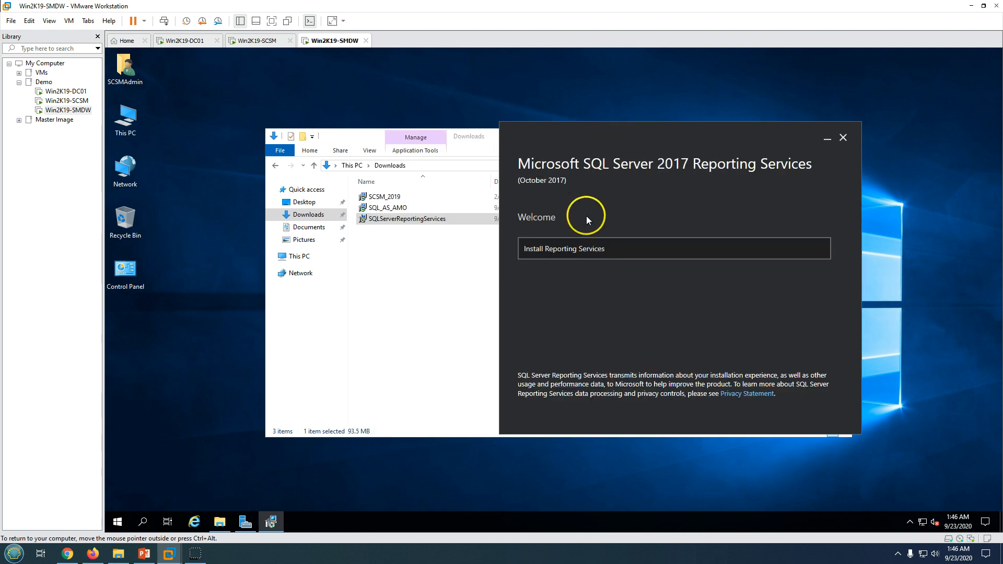
left_click(565, 246)
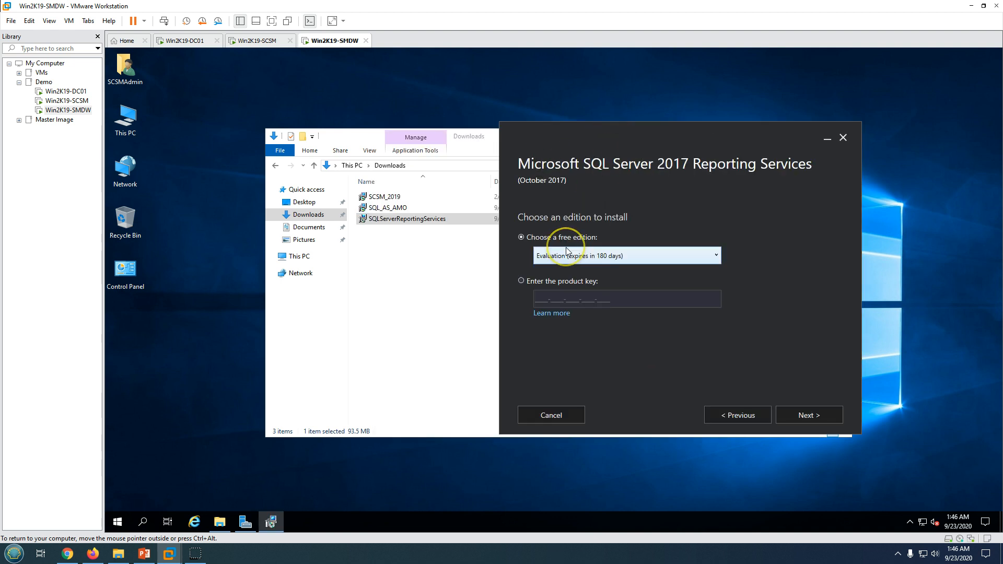
left_click(794, 414)
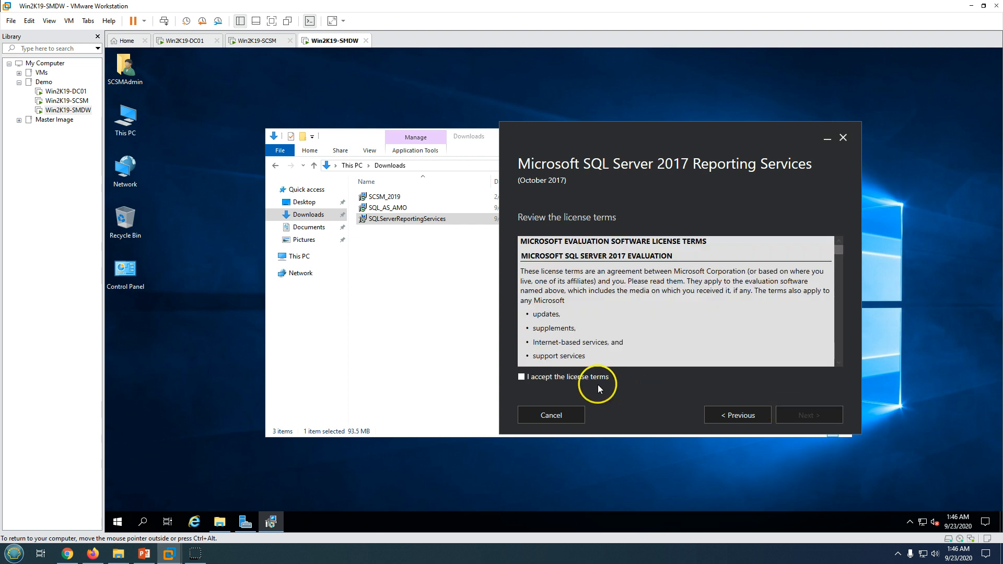
left_click(815, 417)
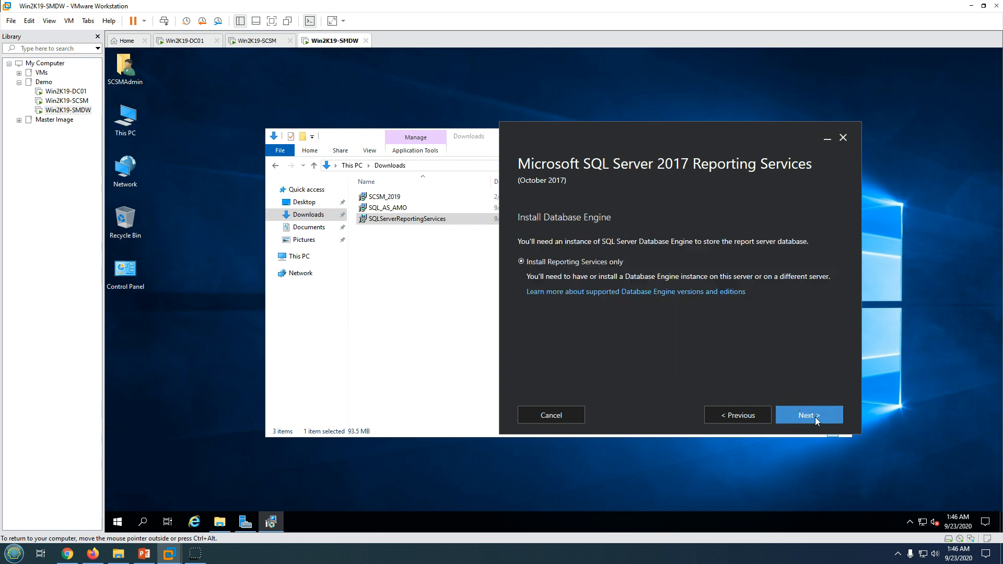
left_click(815, 417)
left_click(816, 418)
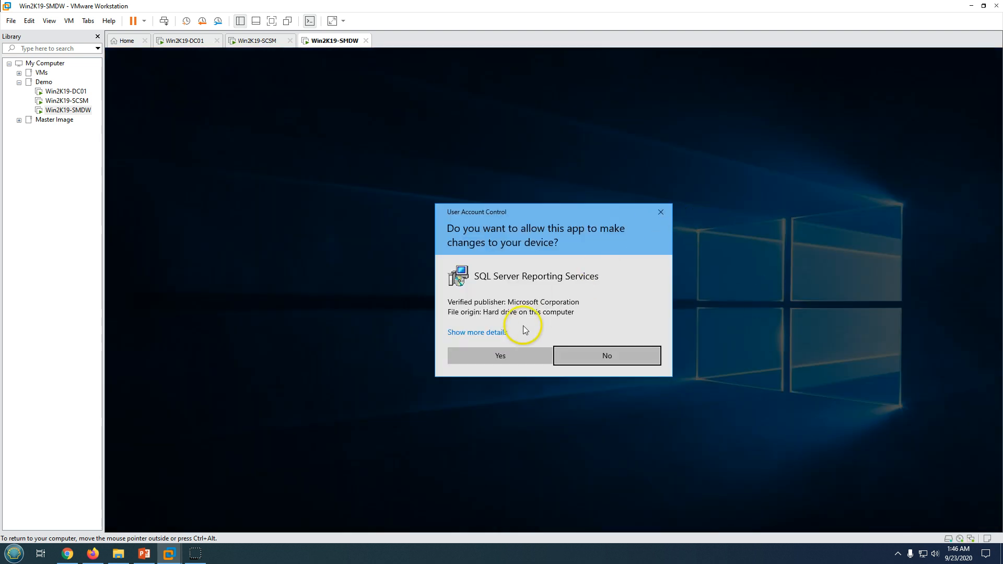
left_click(498, 349)
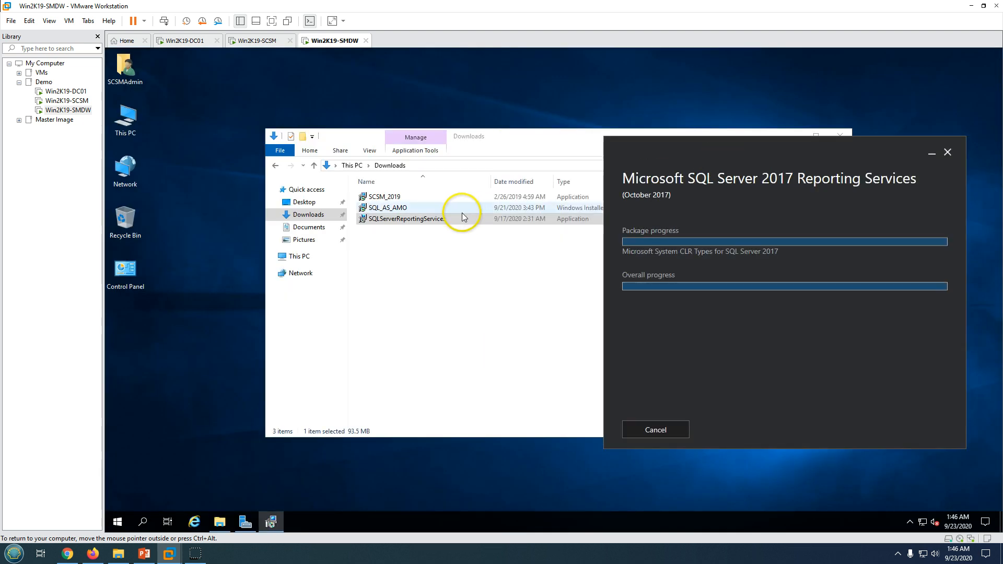
double_click(387, 208)
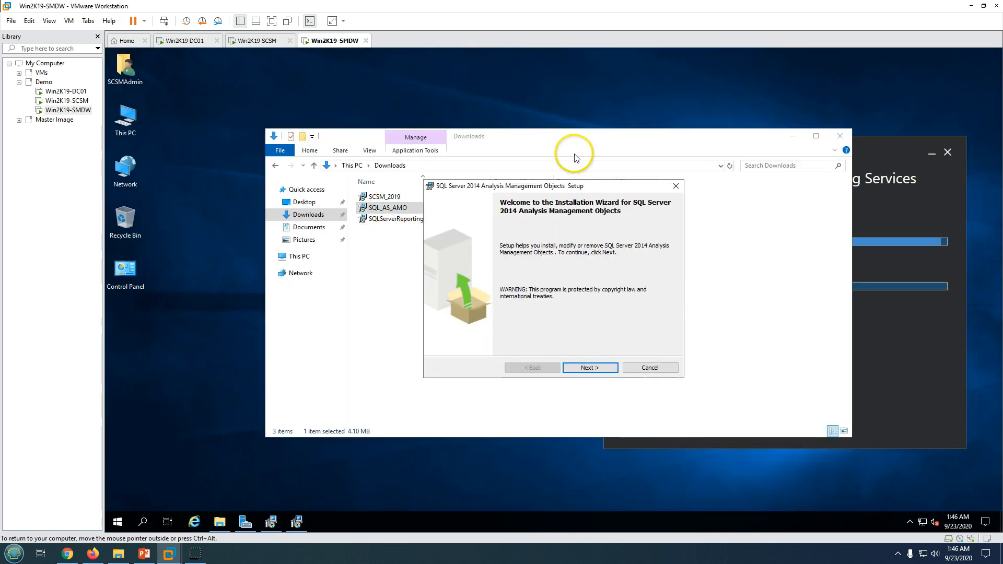
Accept the AMO license agreement and start installing Analysis Management Objects
left_click_drag(570, 186, 436, 194)
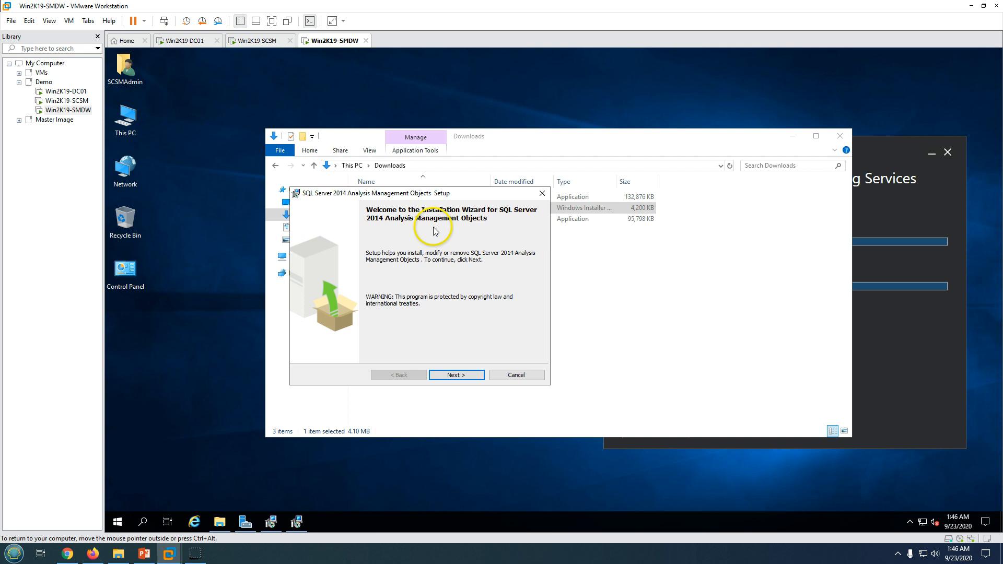
left_click(456, 375)
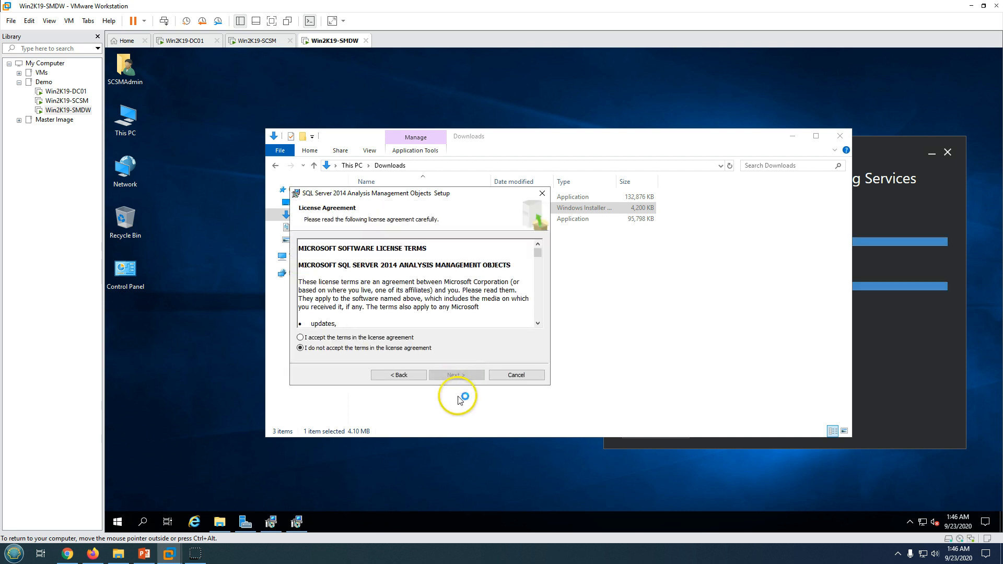
left_click(401, 337)
left_click(455, 377)
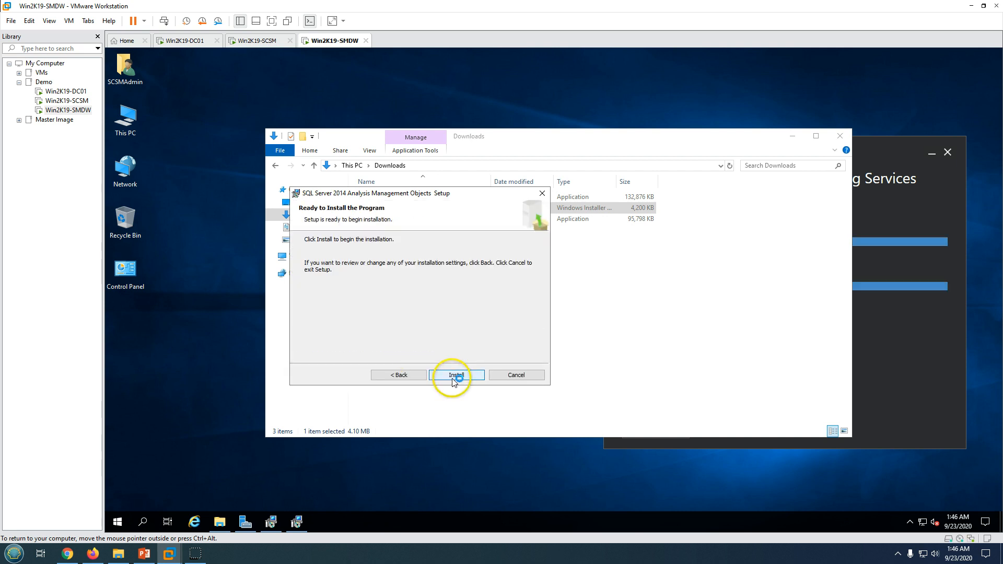
left_click(456, 376)
Check the Reporting Services progress, then select the SCSM_2019 installer in Downloads
left_click_drag(708, 139, 606, 133)
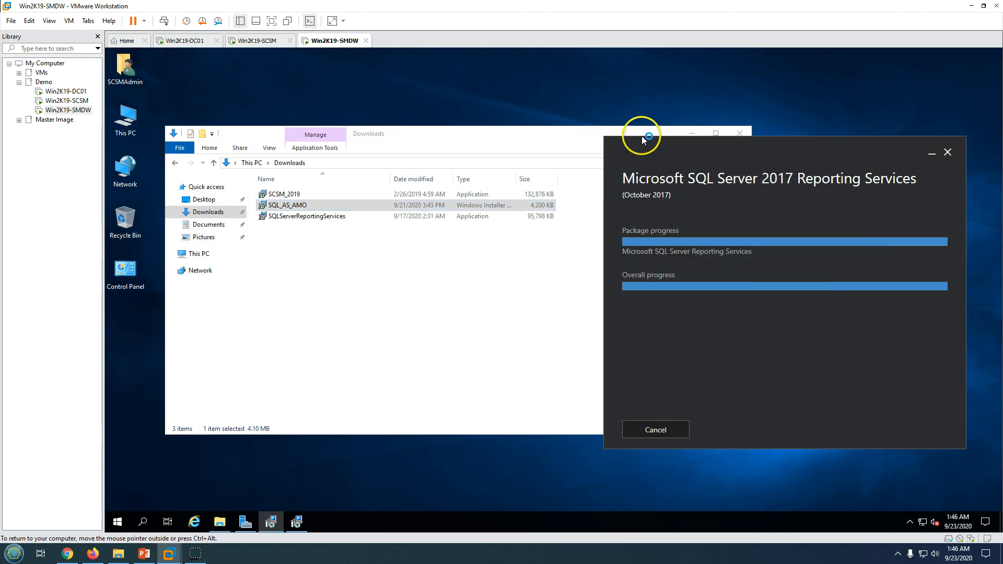
left_click(688, 130)
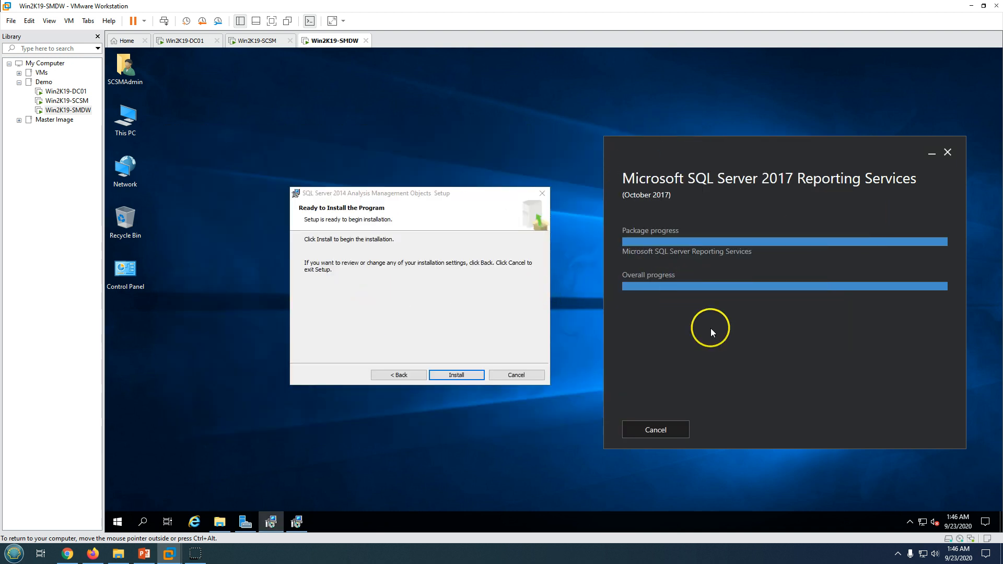
left_click(219, 522)
left_click(282, 194)
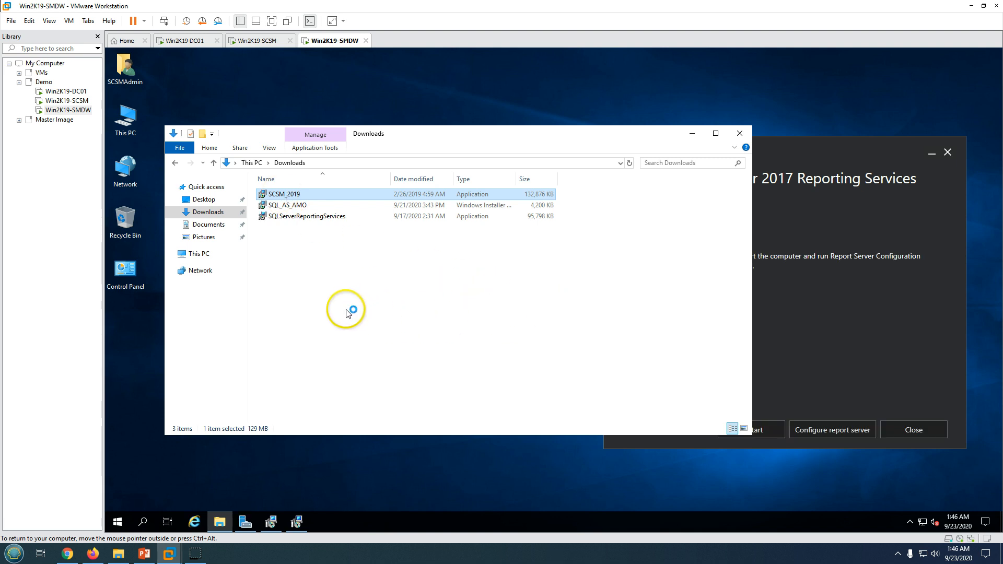
Start the Analysis Management Objects installation and approve the Service Manager 2019 setup
left_click(293, 517)
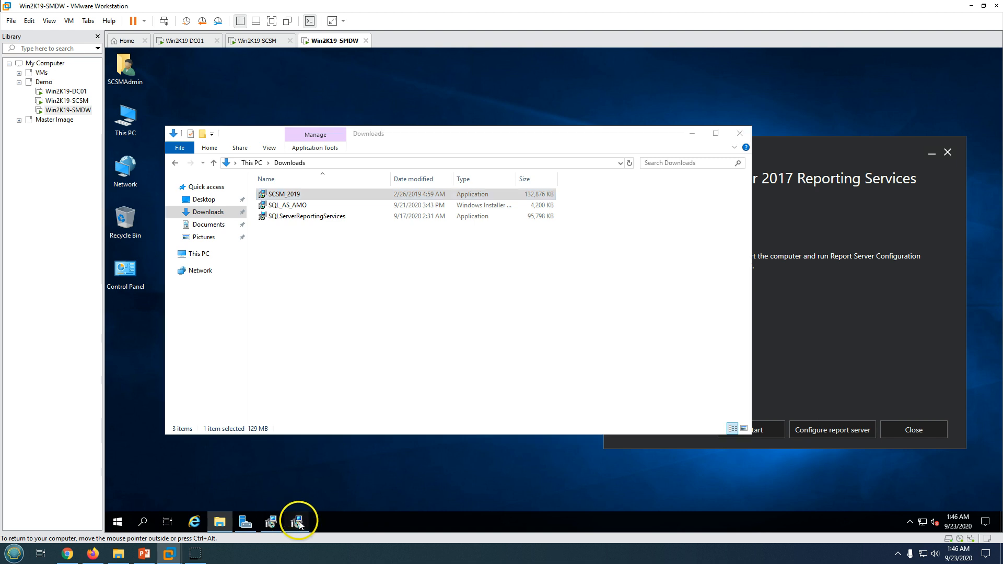
left_click(453, 374)
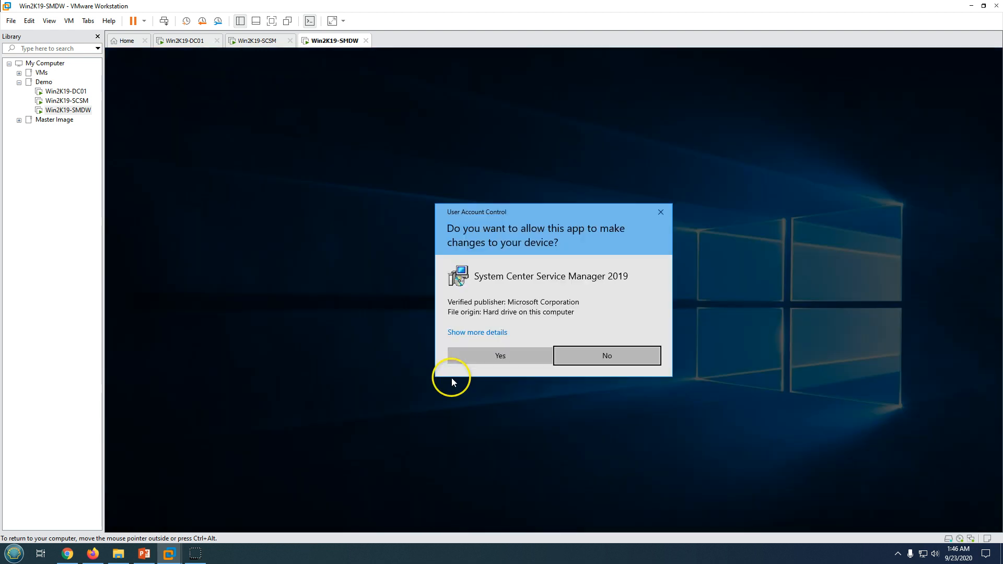
left_click(519, 354)
left_click_drag(420, 198, 801, 209)
left_click(839, 388)
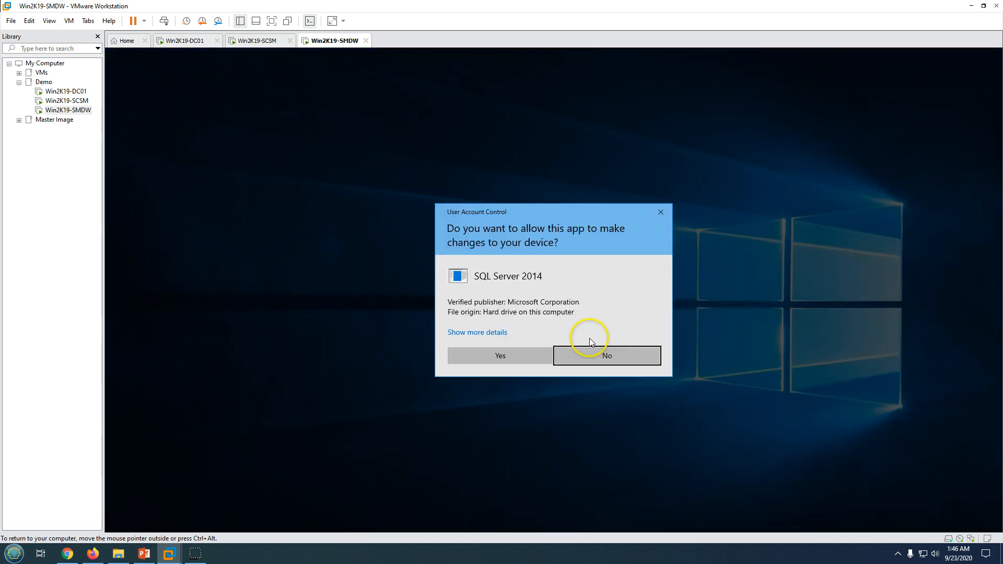
left_click(509, 359)
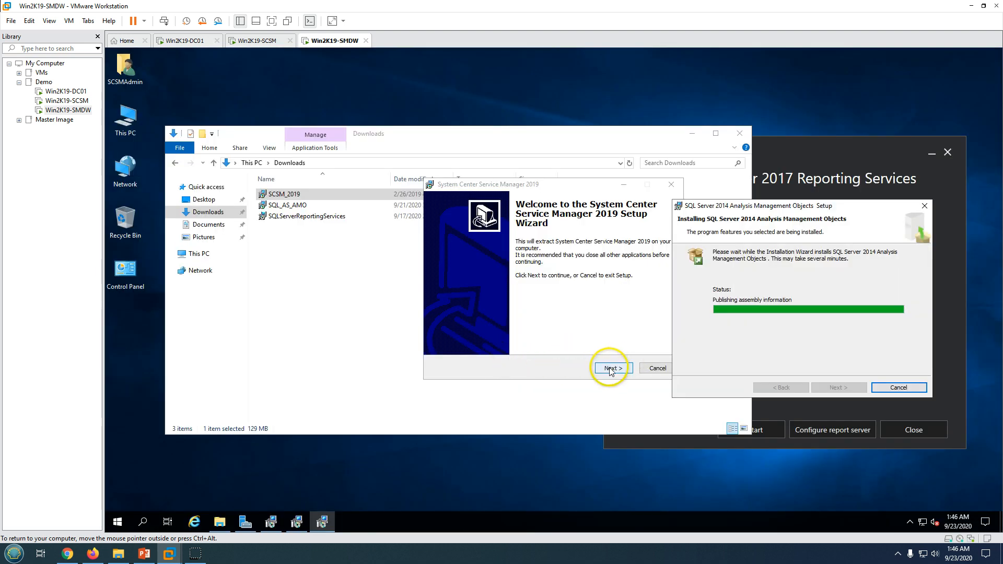
Accept the SCSM license and extract to the default C:\System Center Service Manager 2019 folder
left_click(610, 366)
left_click(478, 336)
left_click(610, 368)
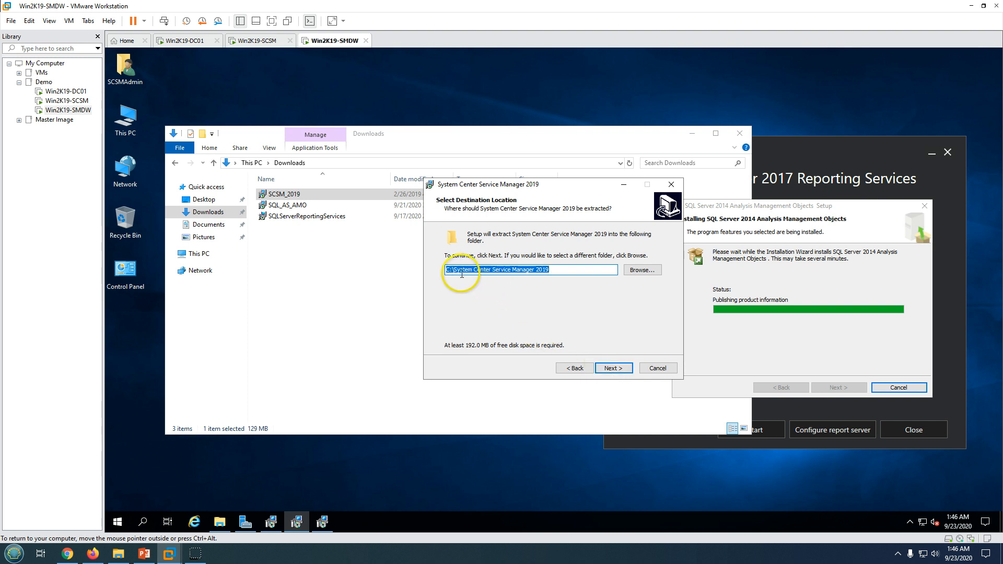
left_click(613, 369)
left_click(616, 369)
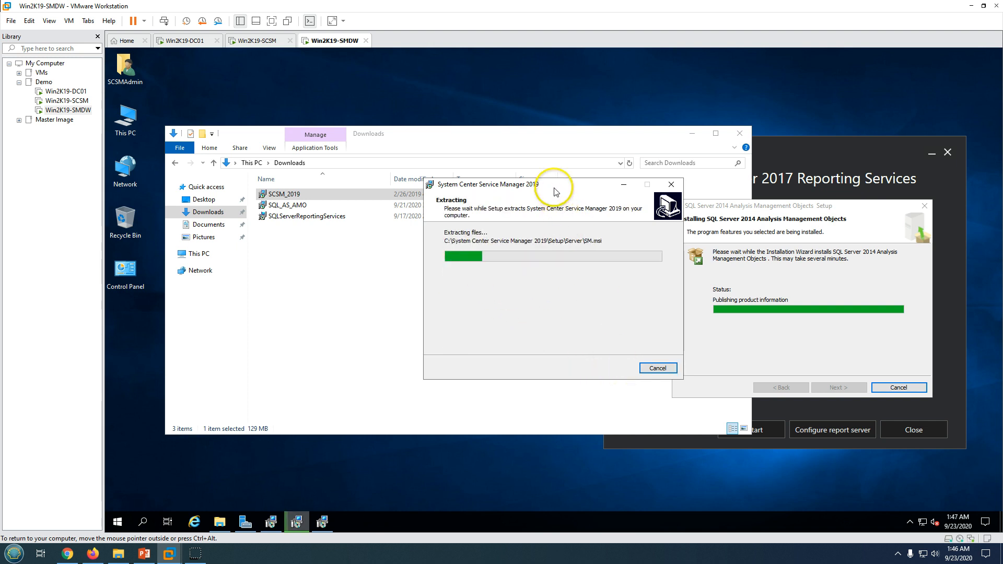
Close the completed Reporting Services setup and finish the SCSM extraction wizard
left_click_drag(553, 186, 418, 211)
left_click_drag(849, 205, 568, 308)
left_click(892, 267)
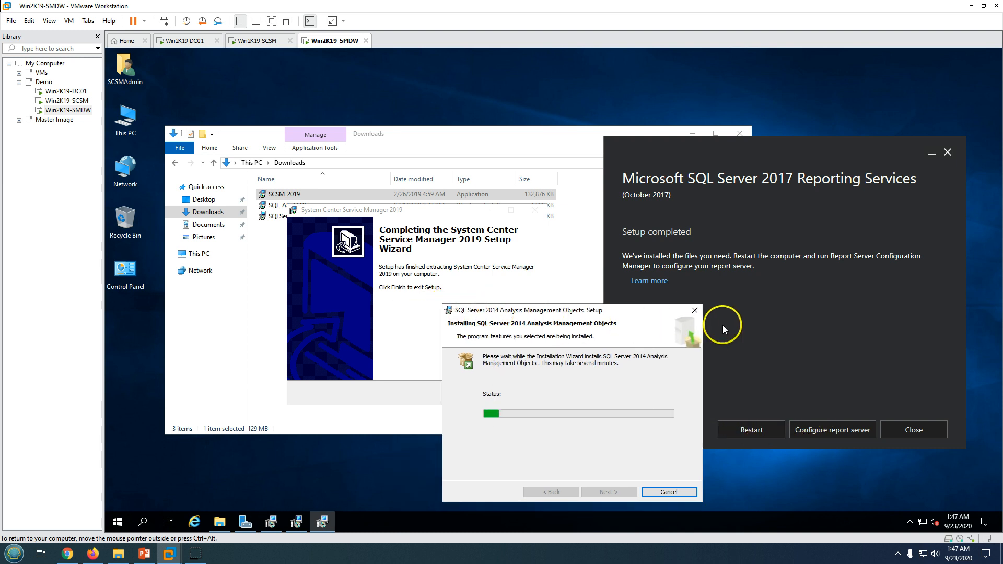
left_click(929, 432)
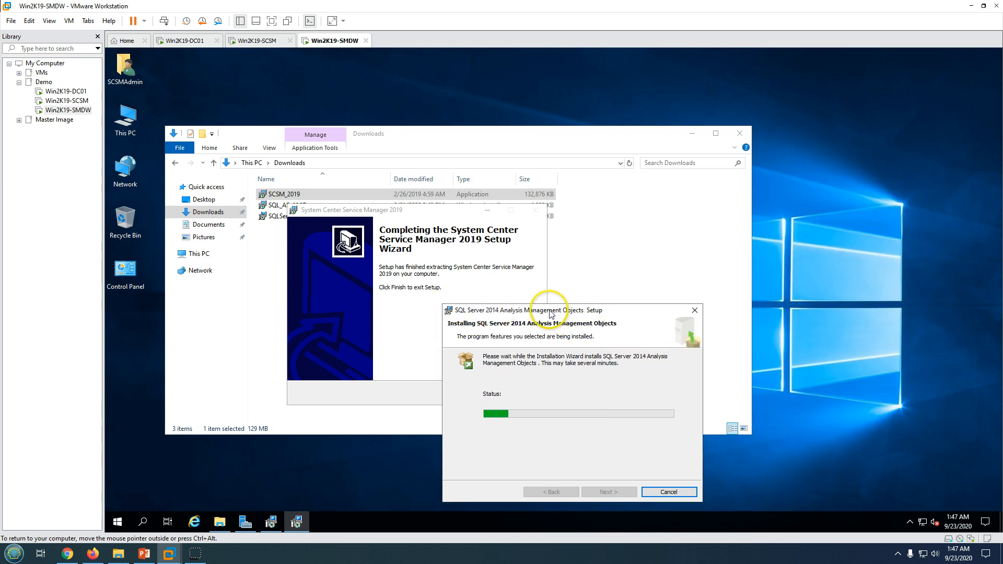
left_click_drag(549, 314, 740, 269)
left_click(447, 284)
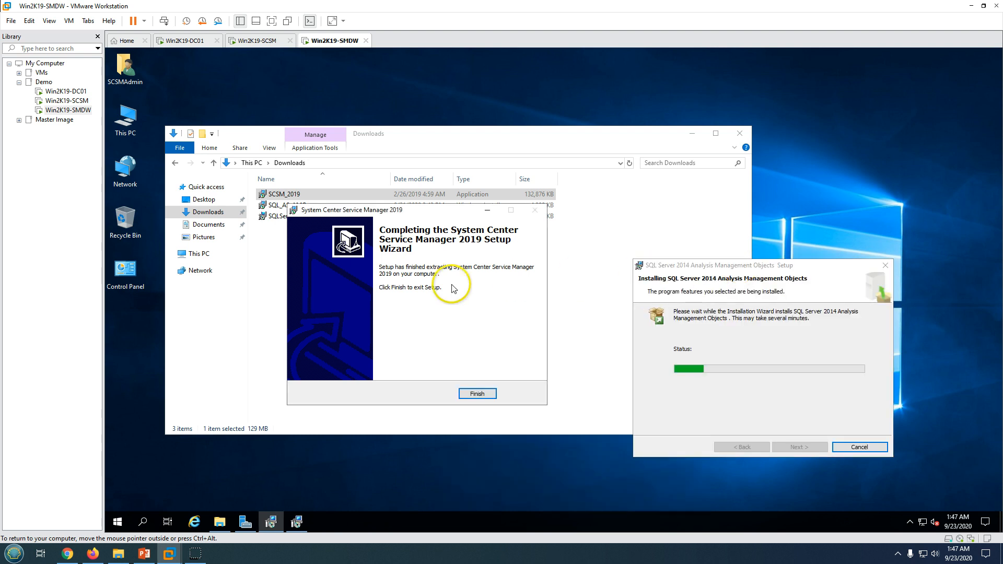
left_click(477, 396)
Permanently delete the SCSM_2019 installer; the SQLServerReportingServices installer is still in use
left_click(342, 268)
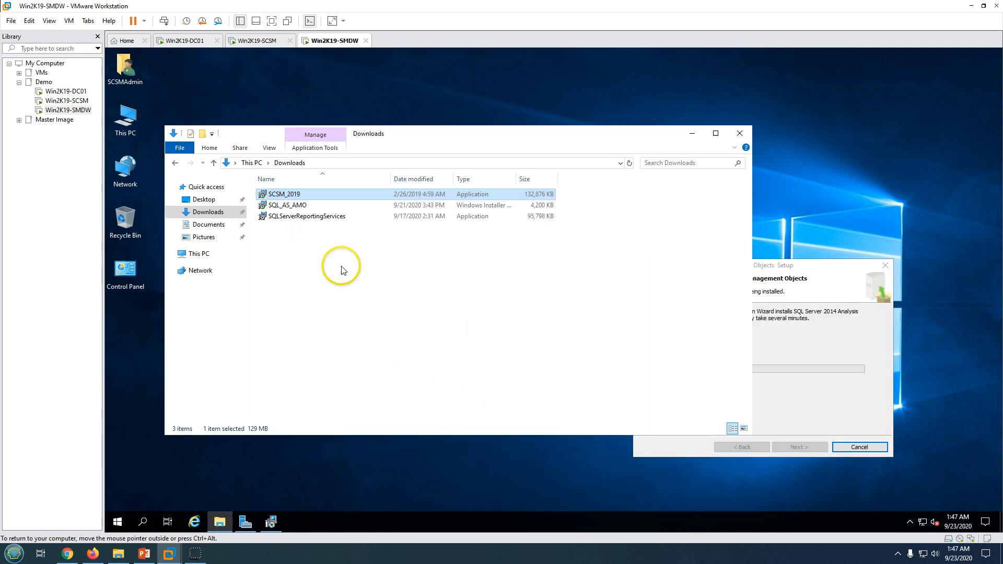
left_click(322, 218)
key("shift+Delete")
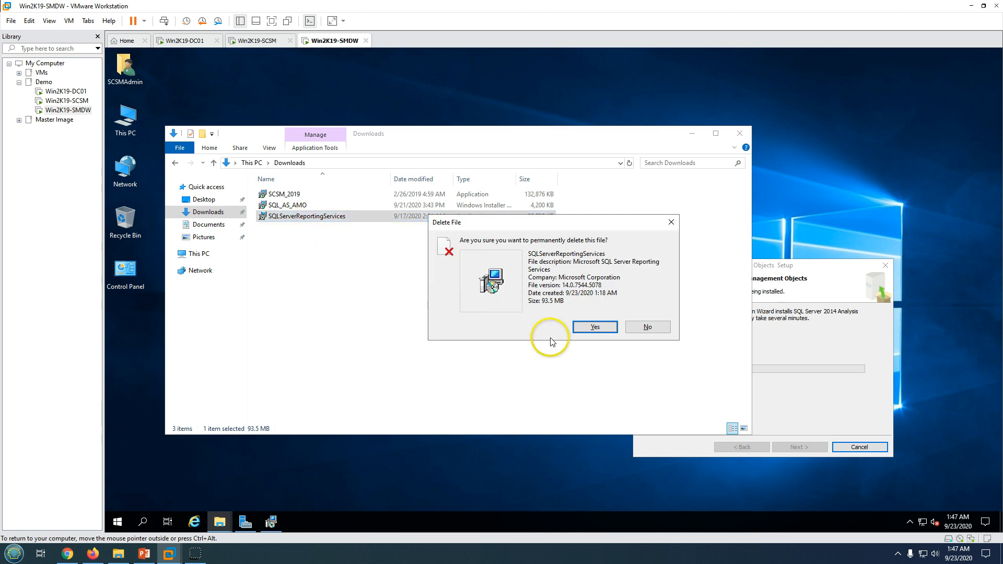
left_click(587, 330)
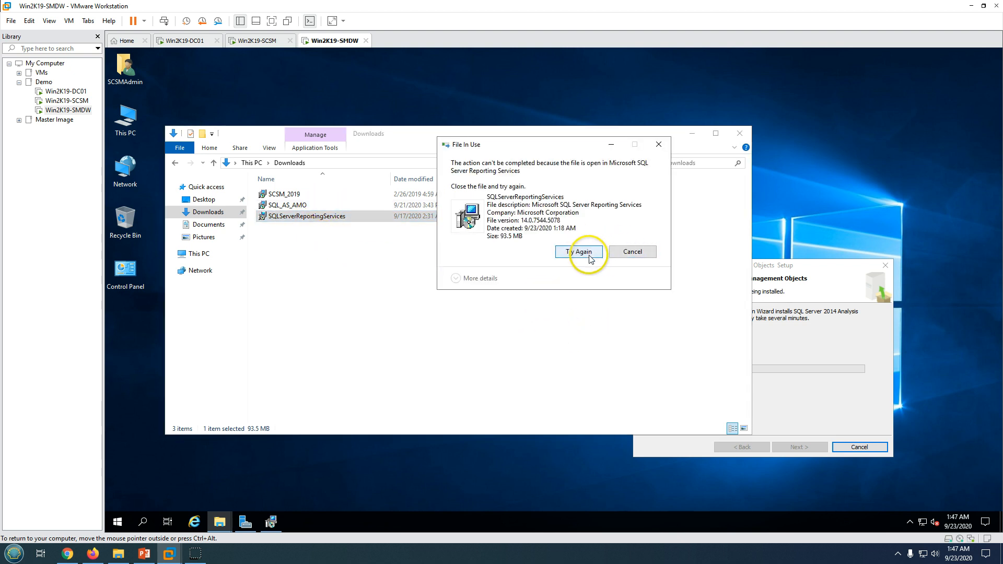
left_click(627, 252)
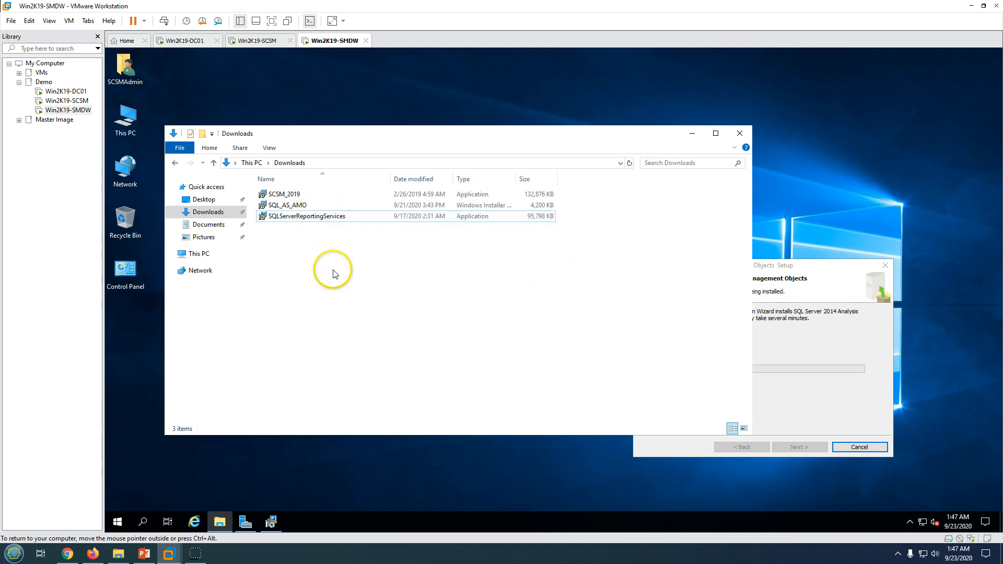
left_click(287, 197)
key("shift+Delete")
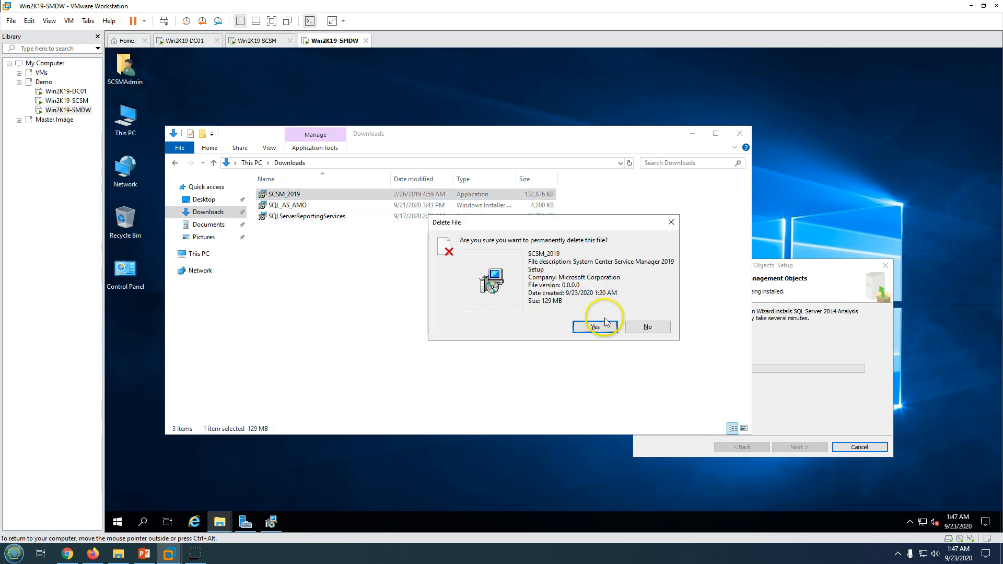
left_click(590, 328)
Permanently delete the SQLServerReportingServices installer and wait for the AMO setup to complete
left_click(275, 521)
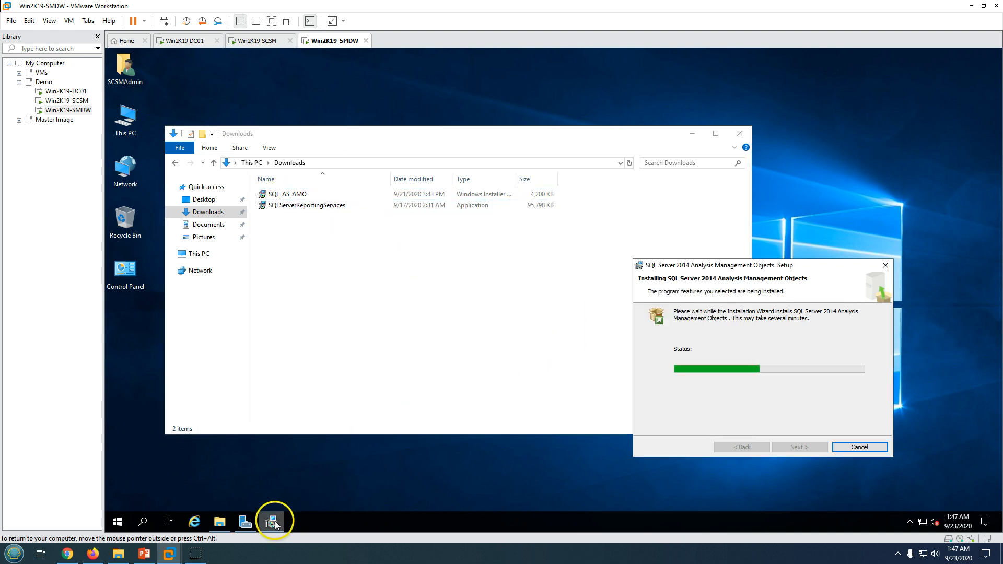
left_click(292, 209)
key("shift+Delete")
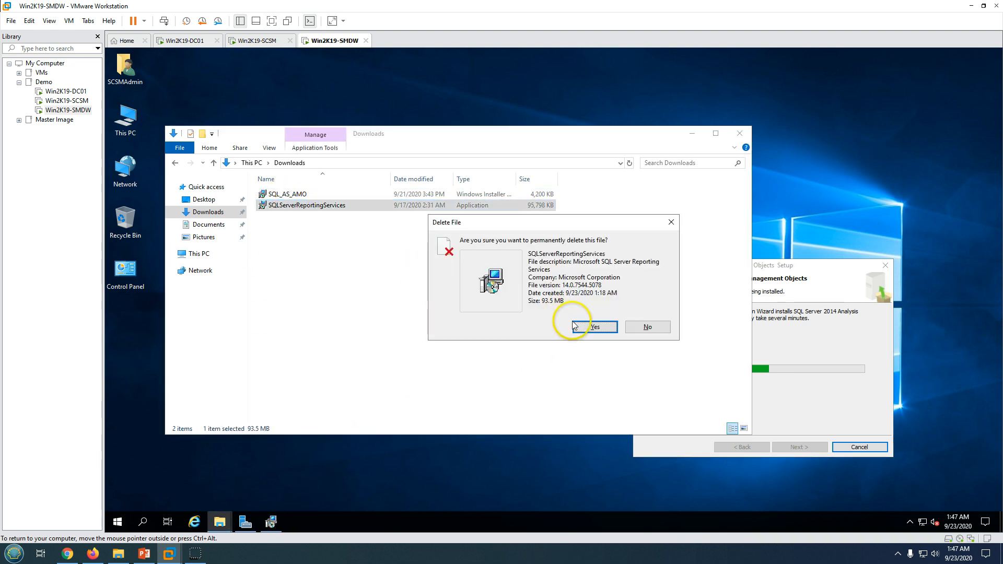
left_click(591, 327)
left_click(790, 344)
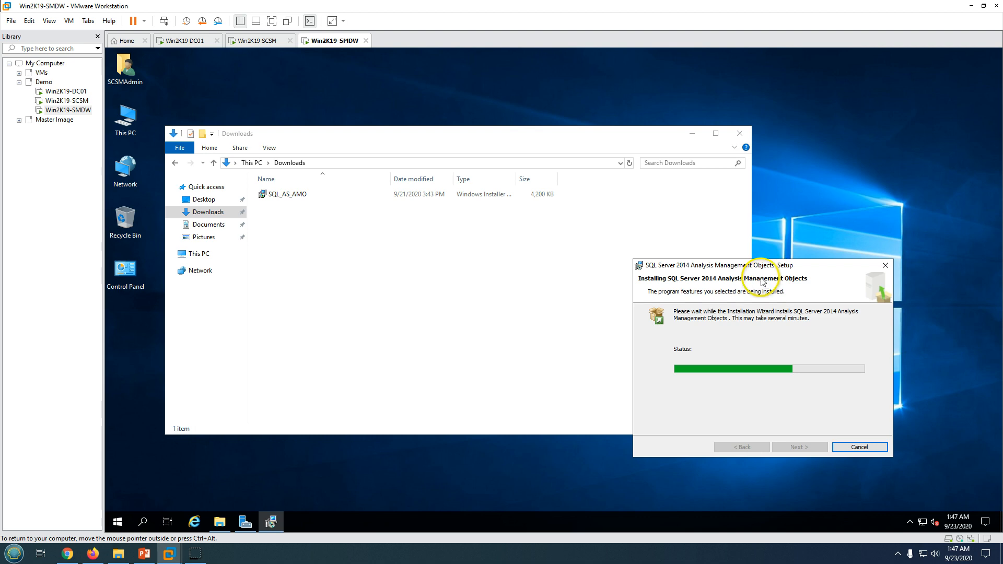
left_click_drag(763, 266, 794, 268)
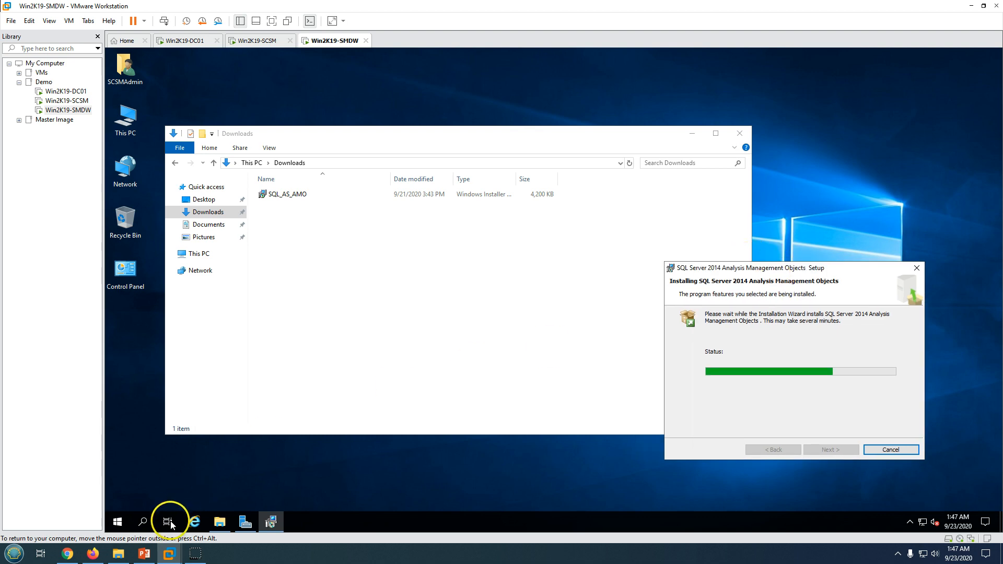
left_click(145, 553)
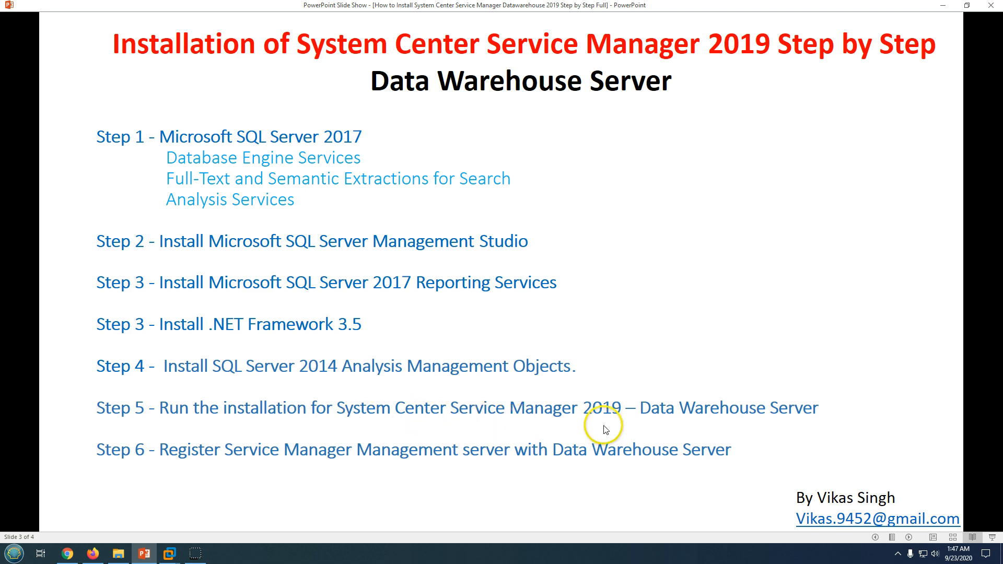
left_click(941, 6)
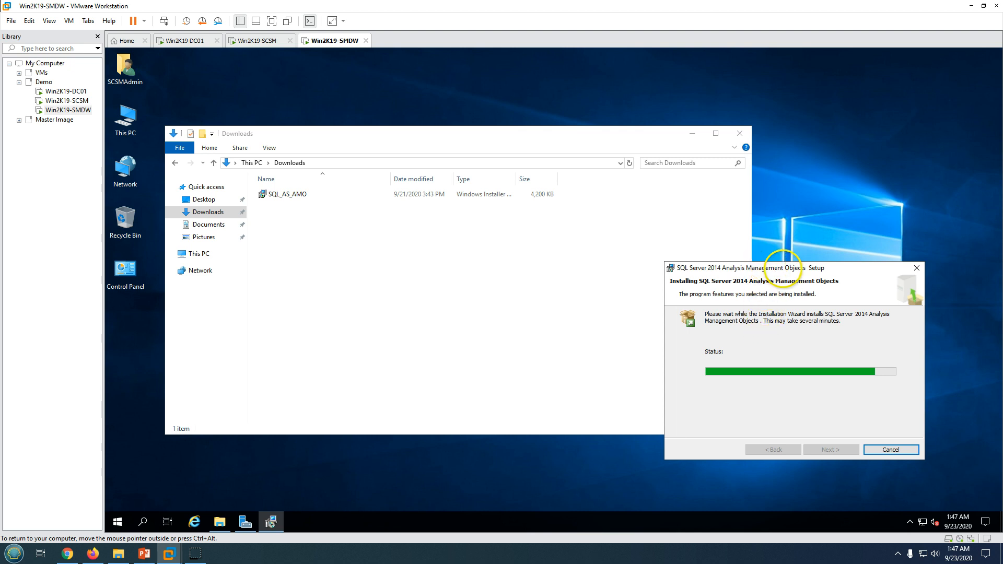
left_click_drag(782, 265, 522, 268)
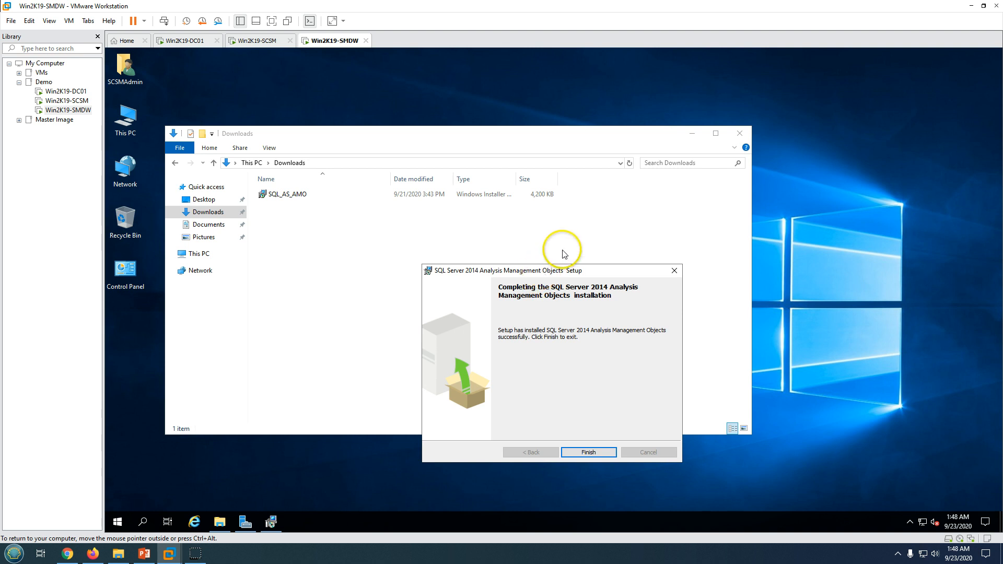
Close the finished AMO setup and restart the Windows Server VM
left_click(623, 414)
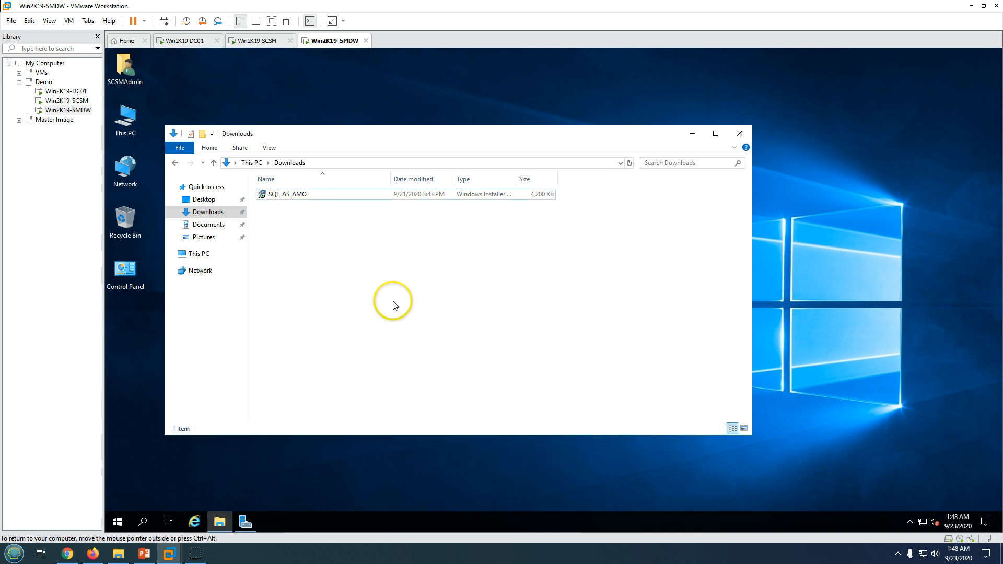
left_click(129, 521)
left_click(118, 499)
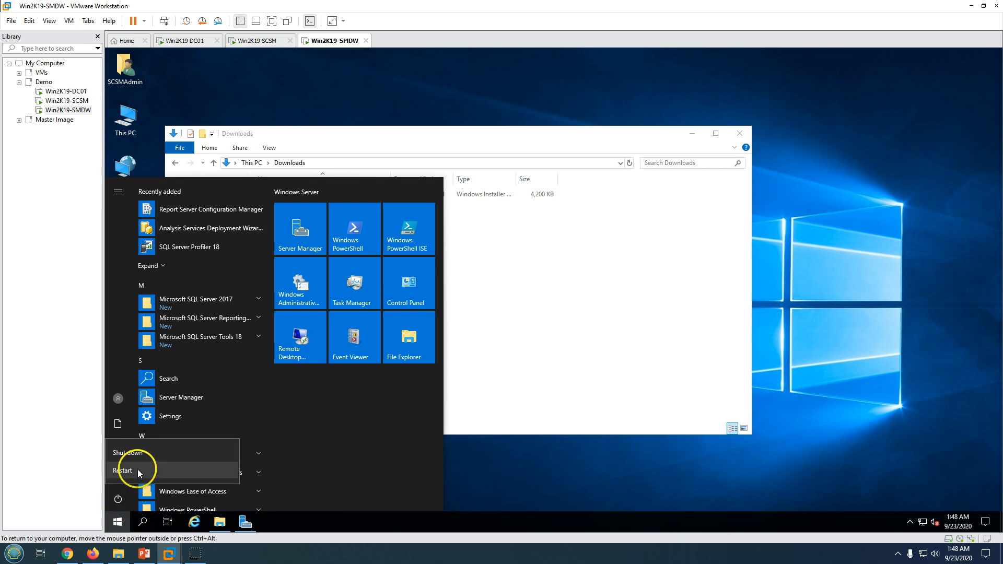
left_click(123, 471)
left_click(260, 406)
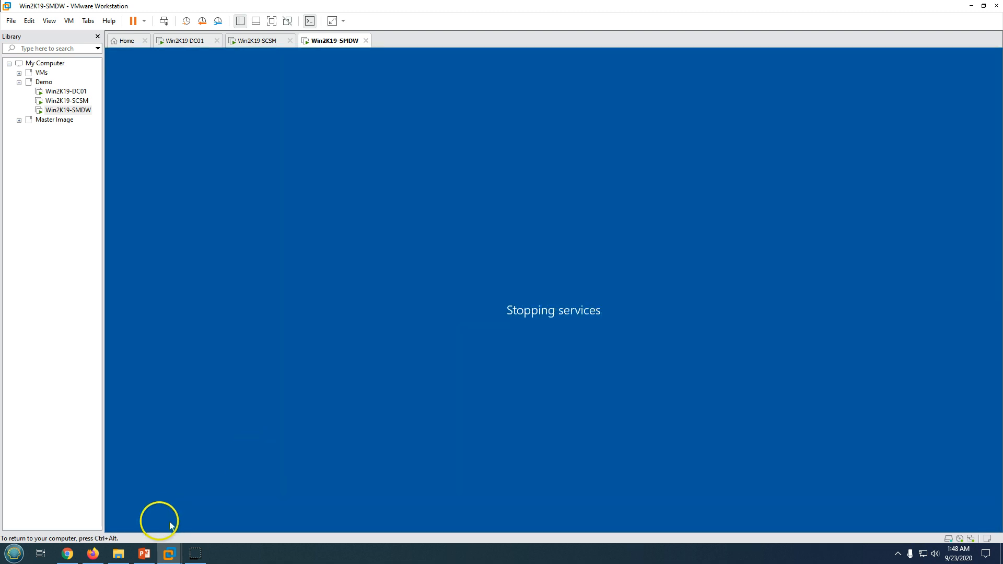
Sign back in with the account password once the VM reboots
left_click(144, 554)
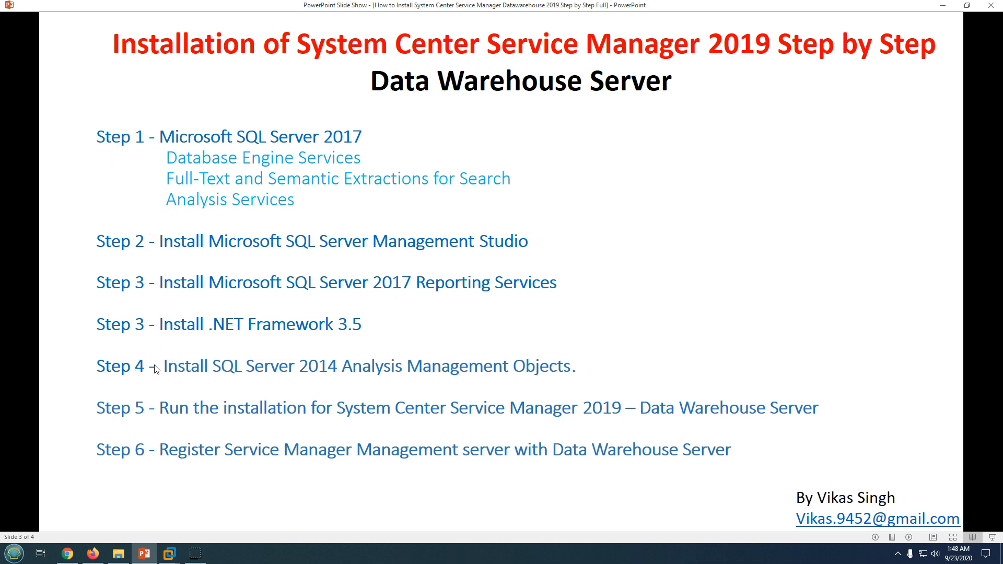
left_click(145, 553)
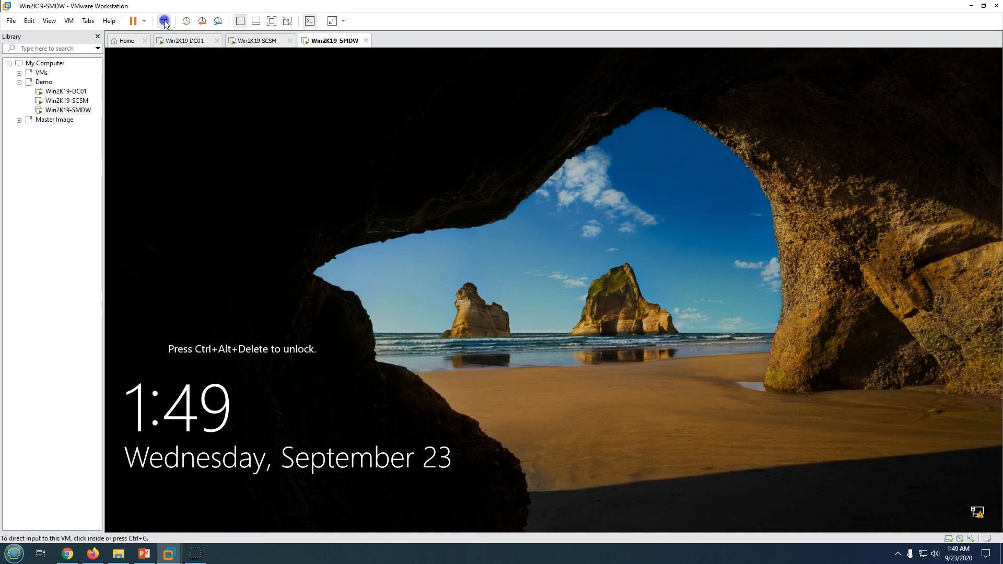
left_click(385, 206)
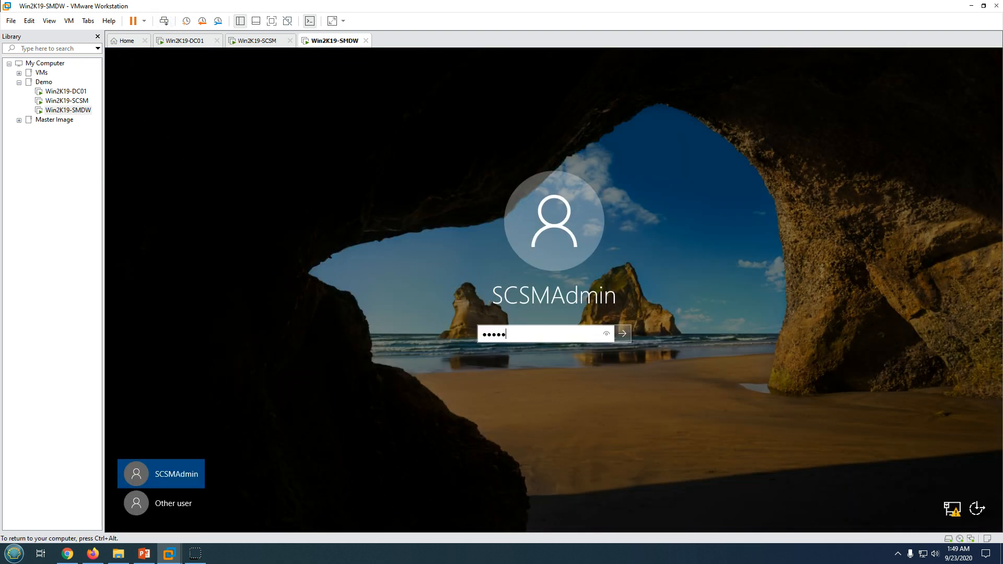
key("Return")
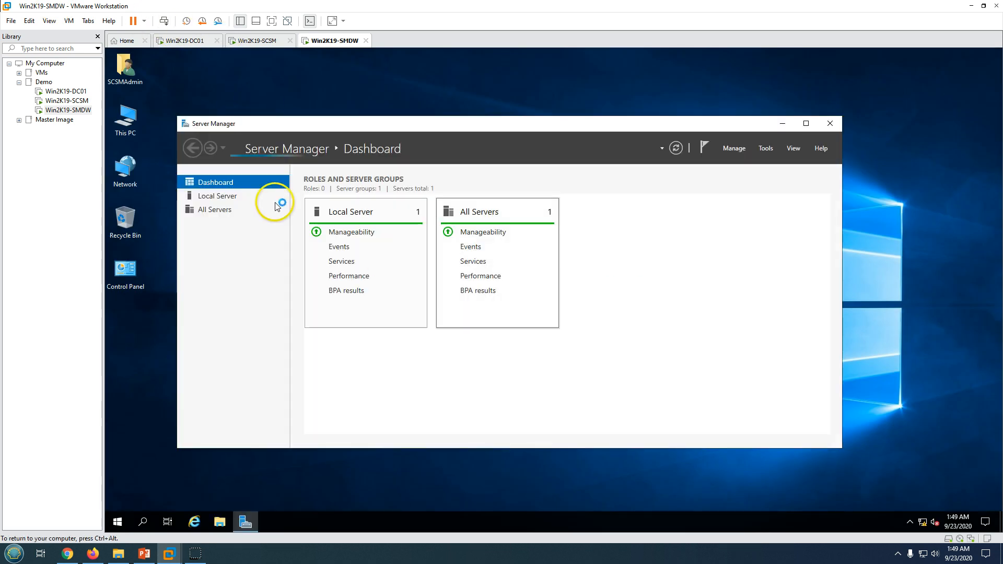
Launch Report Server Configuration Manager from the Start menu, allowing it to run
left_click(118, 521)
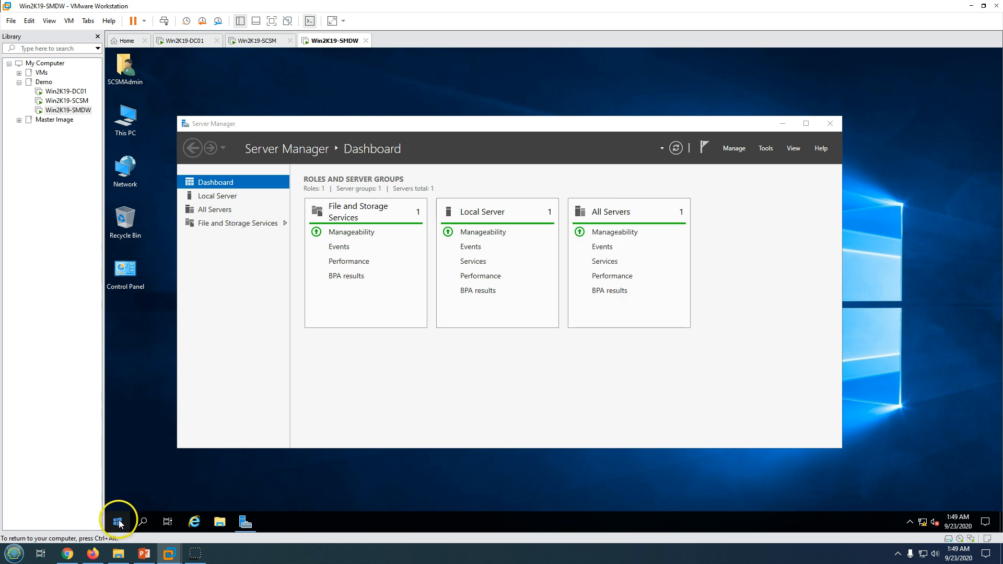
left_click(118, 523)
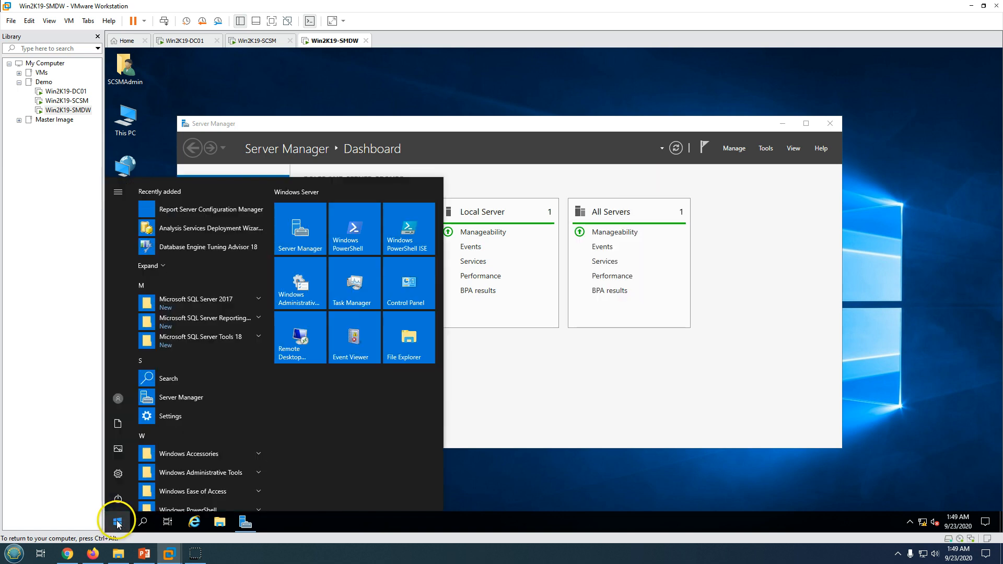
left_click(213, 215)
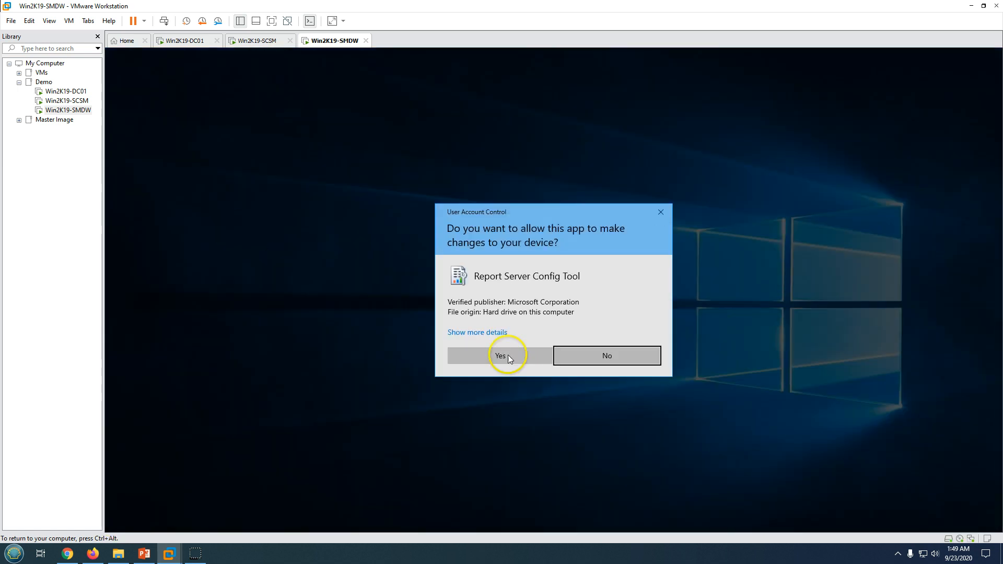
left_click(504, 355)
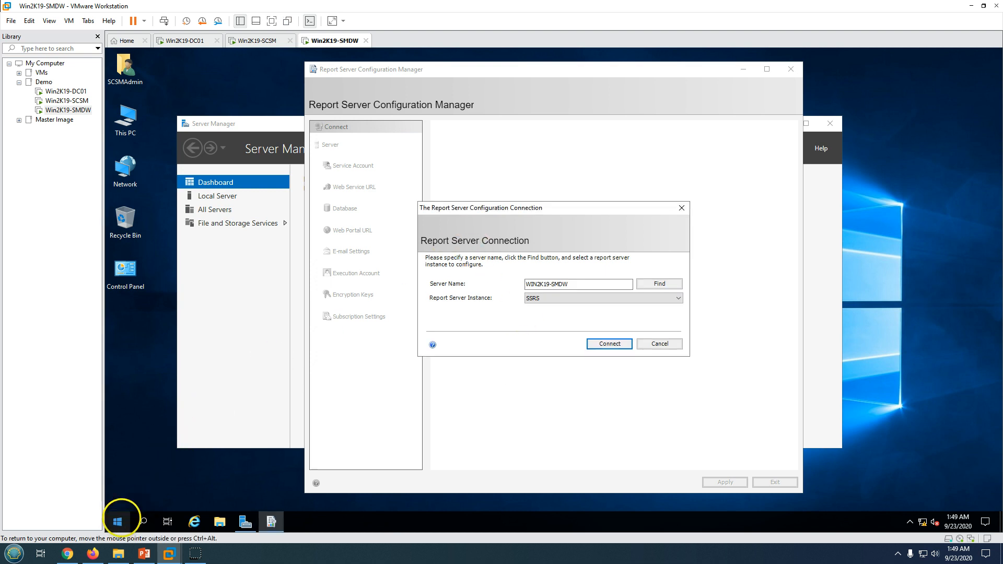
left_click(118, 521)
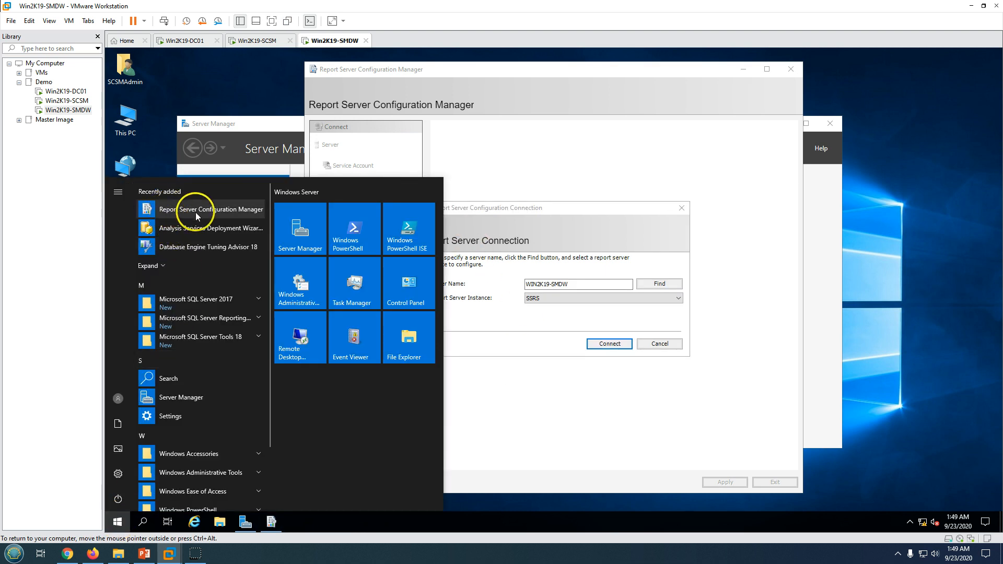
Connect to the SSRS instance on server WIN2K19-SMDW
left_click(531, 235)
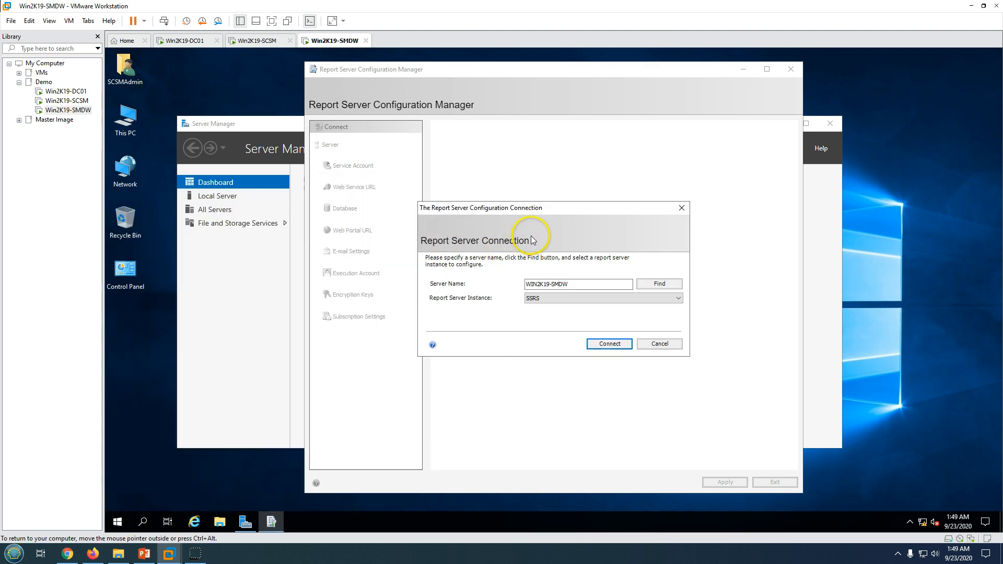
left_click(526, 284)
left_click_drag(526, 284, 571, 283)
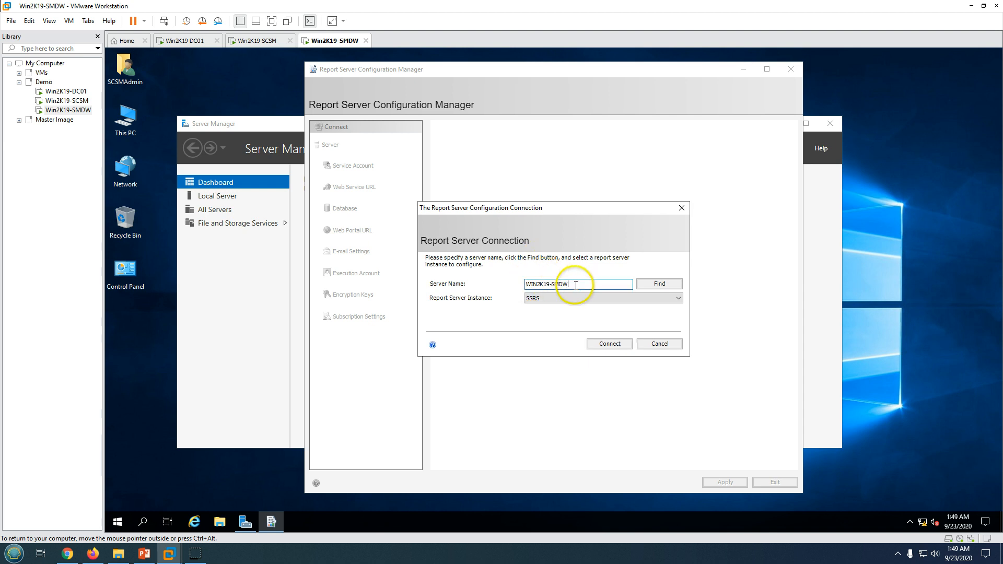
left_click(533, 305)
left_click(533, 306)
left_click(613, 346)
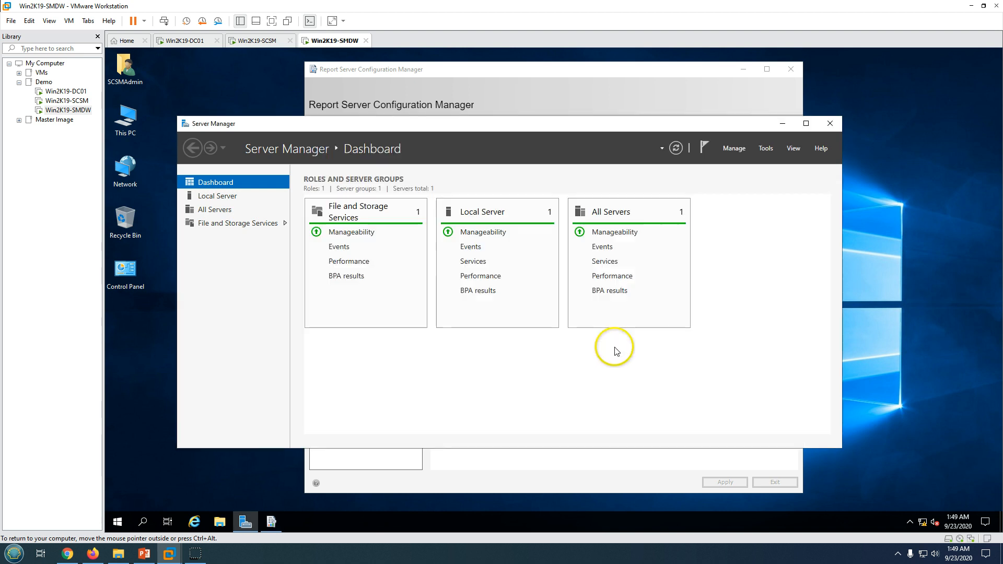
left_click(605, 79)
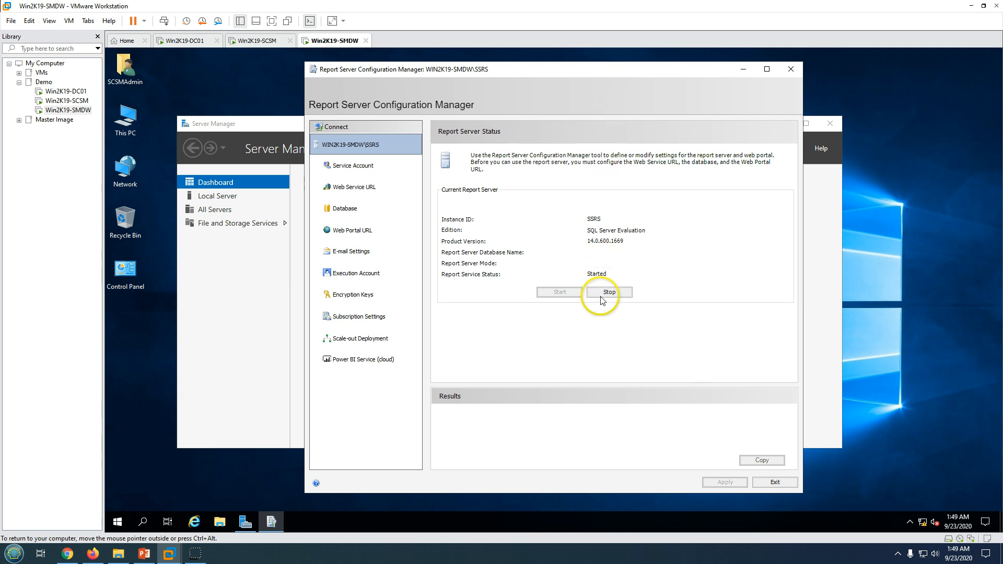
Run the report server service as labshandson\scsmadmin with its password and apply it
left_click(364, 166)
left_click(476, 222)
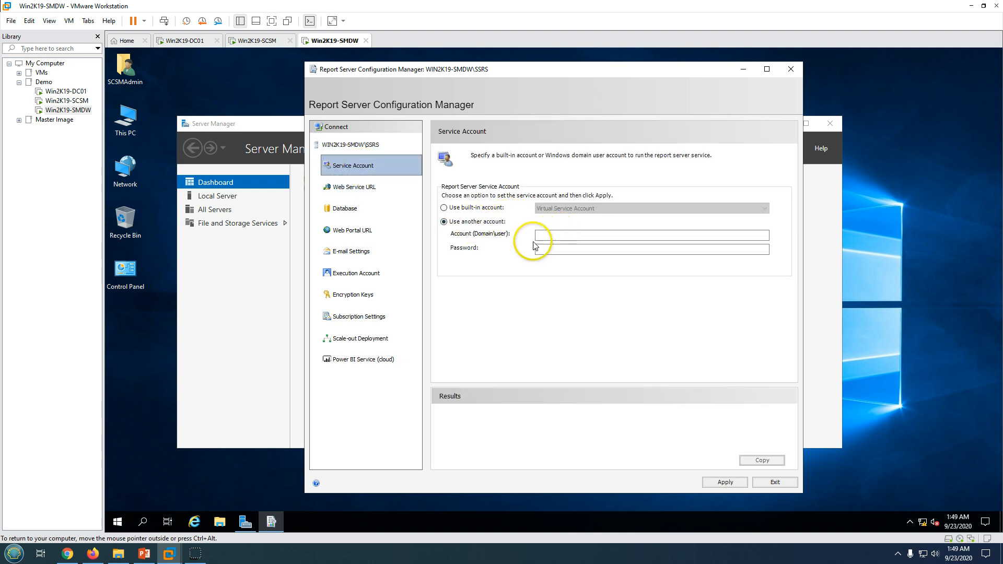
left_click(555, 235)
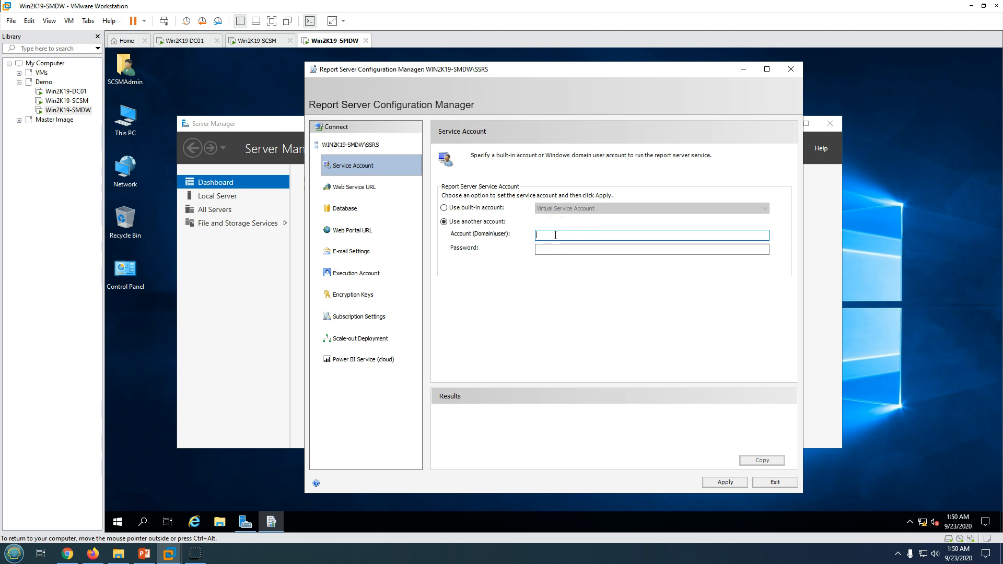
type("labshandson\\scsmadmin")
key("Tab")
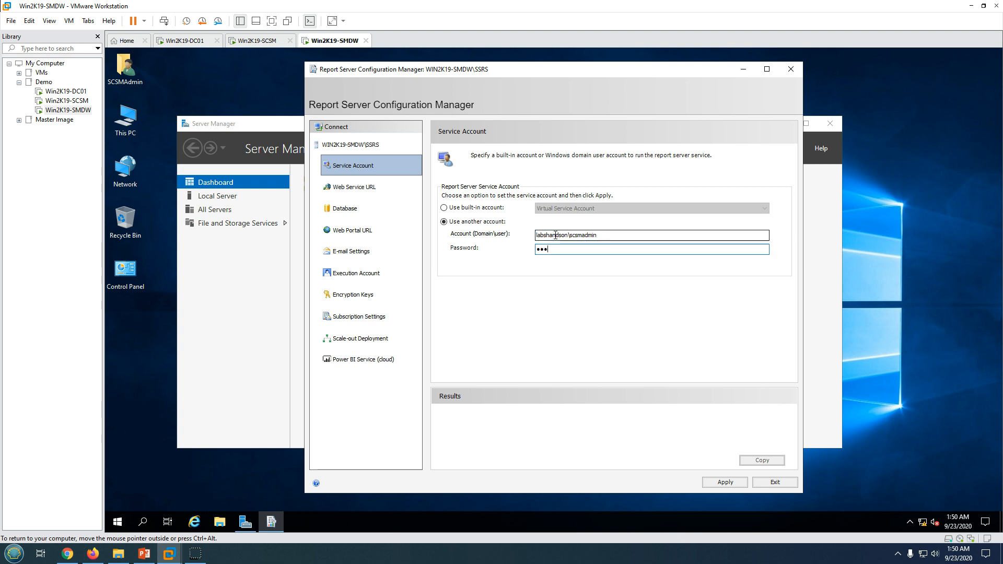
type("••••••••")
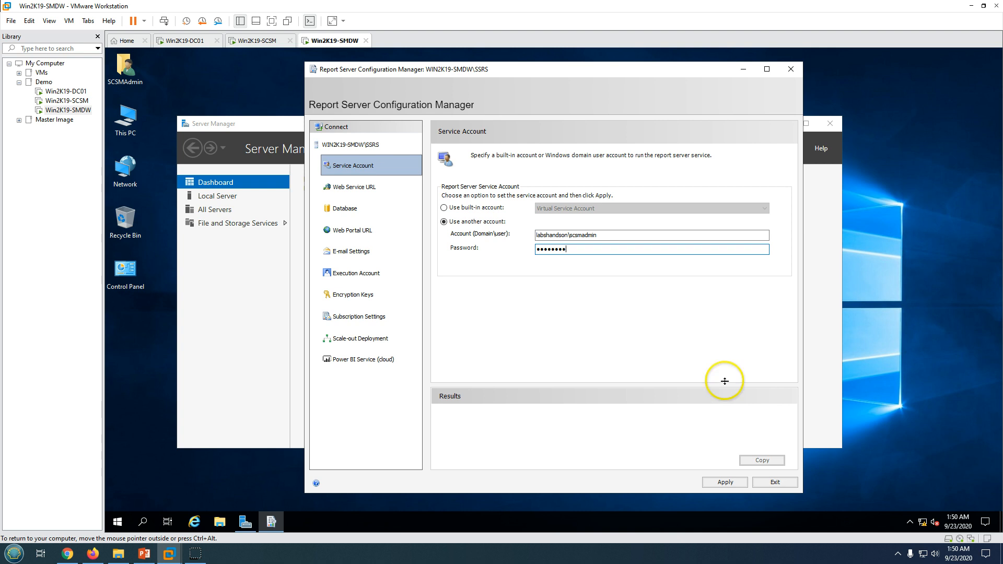
left_click_drag(597, 235, 579, 235)
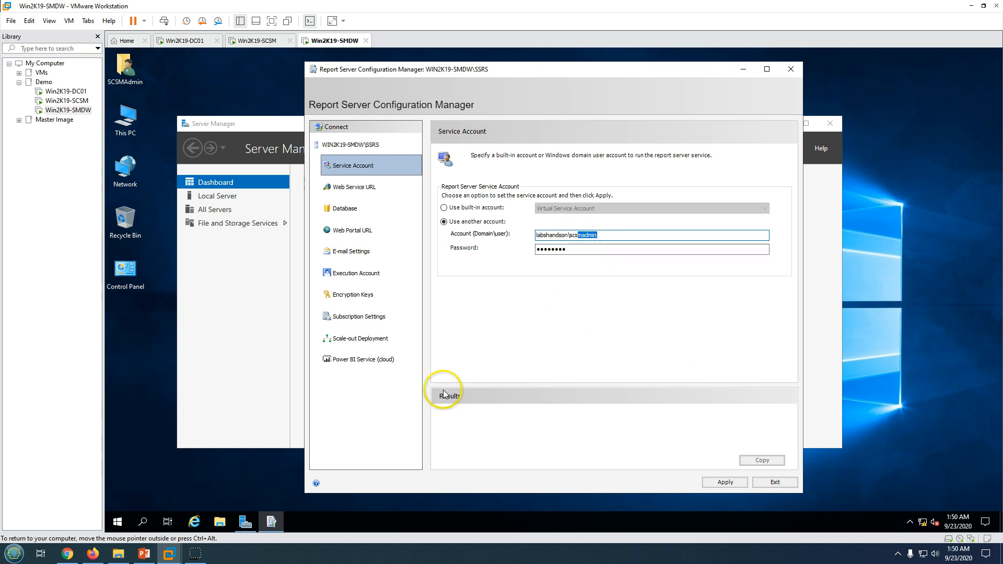
left_click(725, 482)
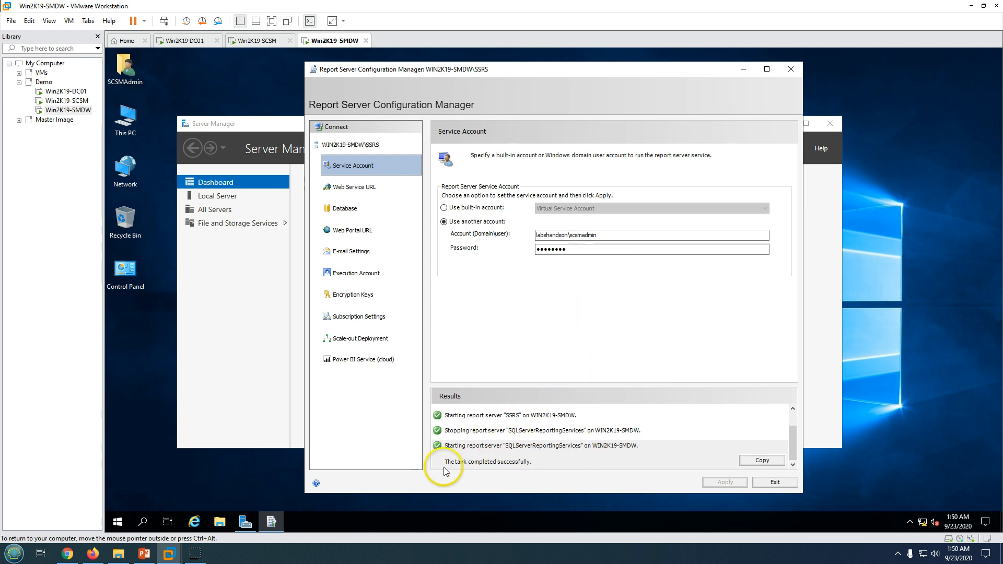
left_click(350, 187)
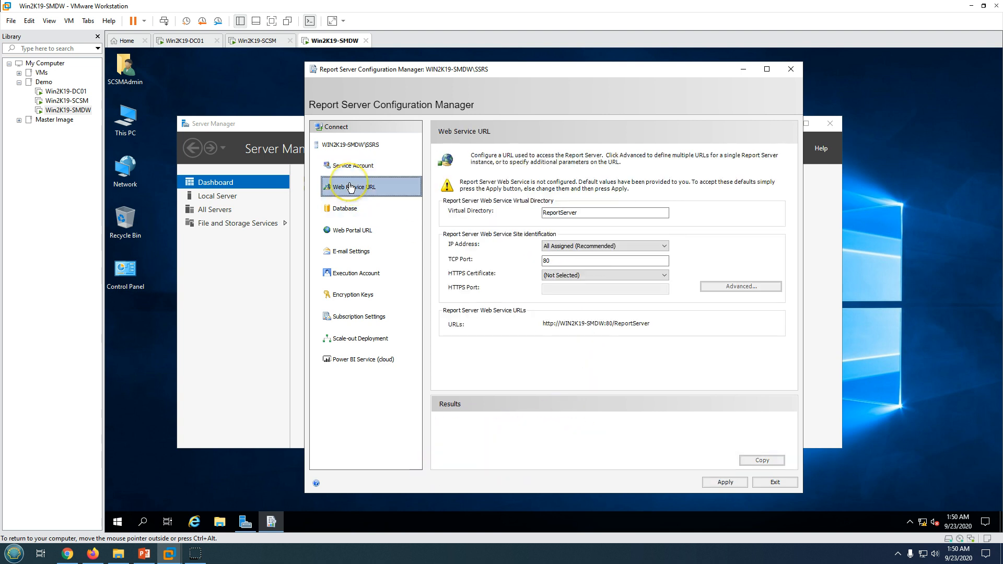
Apply SCSMReportServer as the web service virtual directory, then go to the Database page
left_click(545, 213)
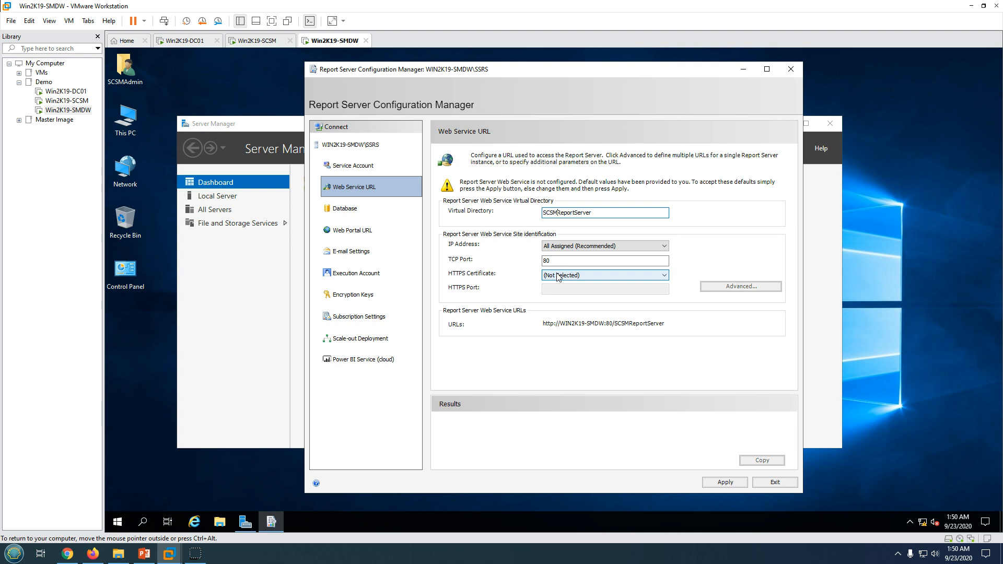
left_click(729, 484)
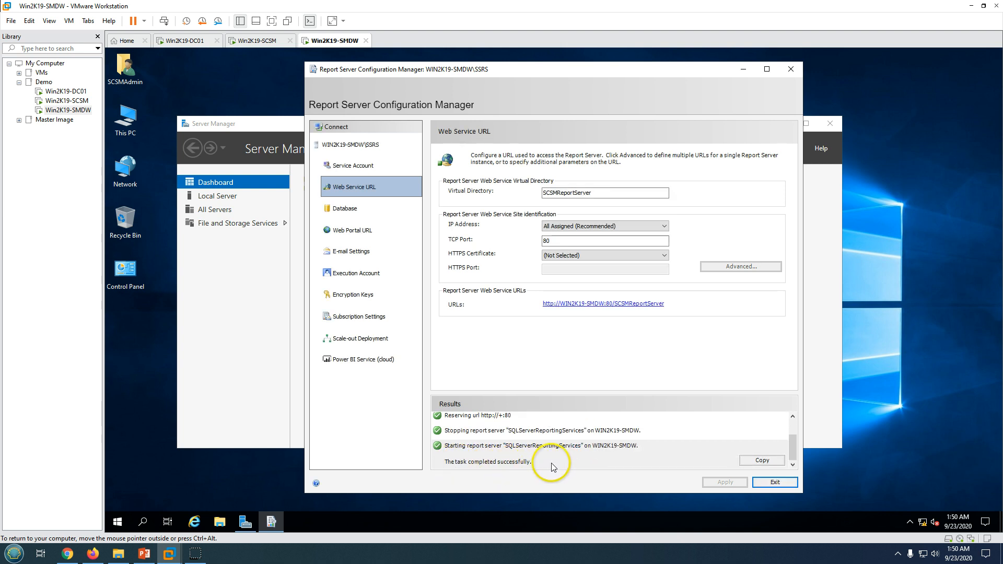
left_click(346, 208)
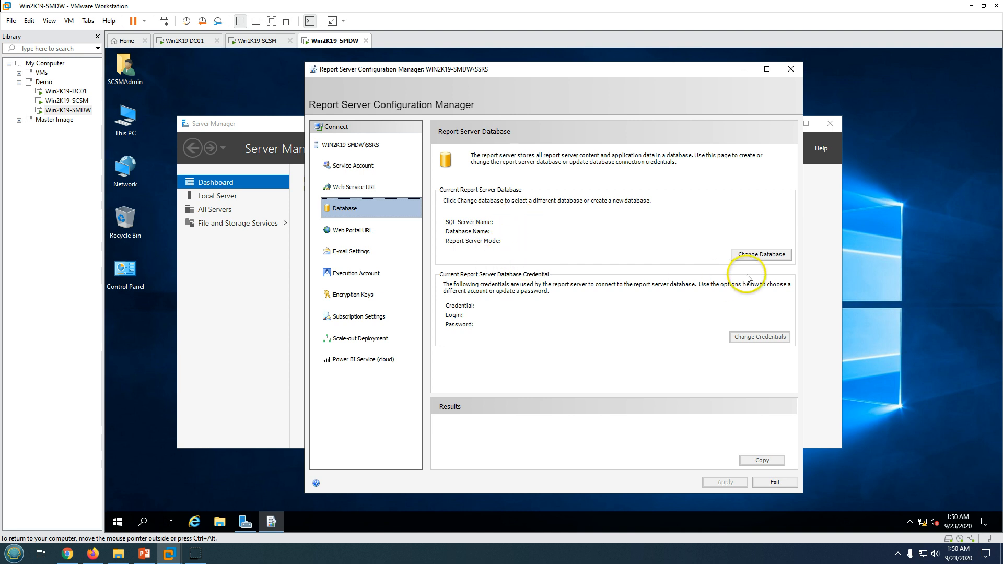
Start a new report server database on WIN2K19-SMDW using current-user integrated security
left_click(763, 254)
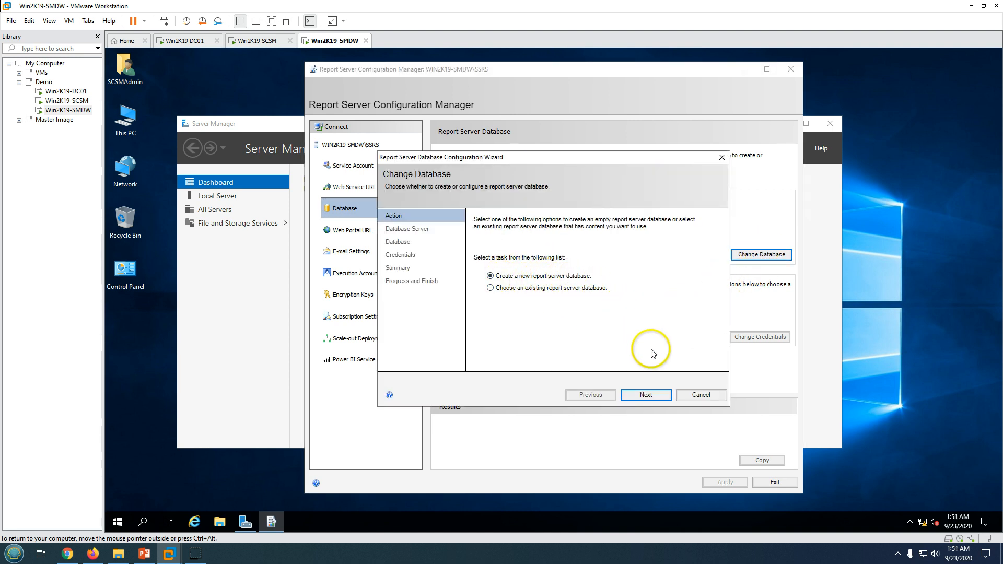
left_click(647, 395)
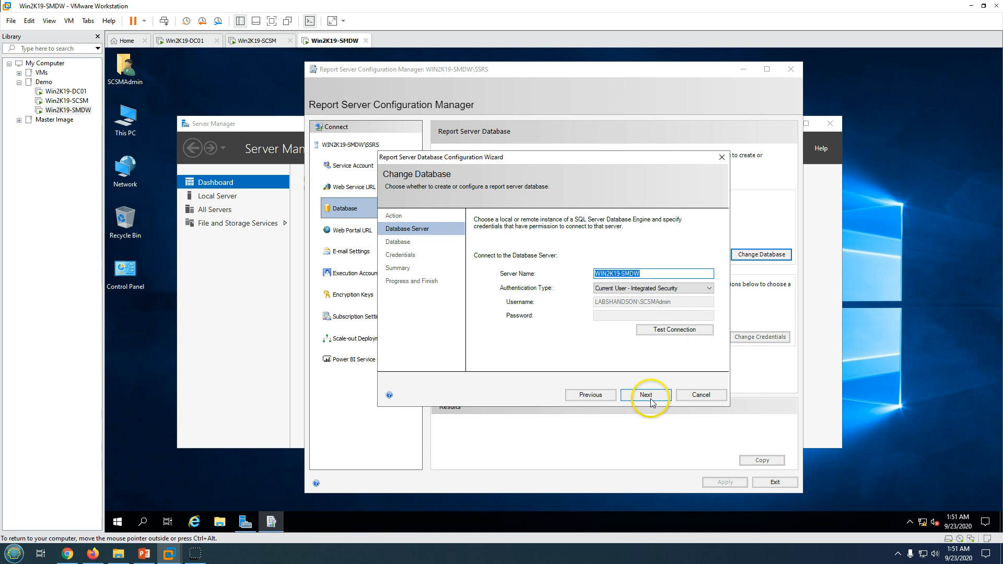
left_click(644, 290)
left_click(611, 295)
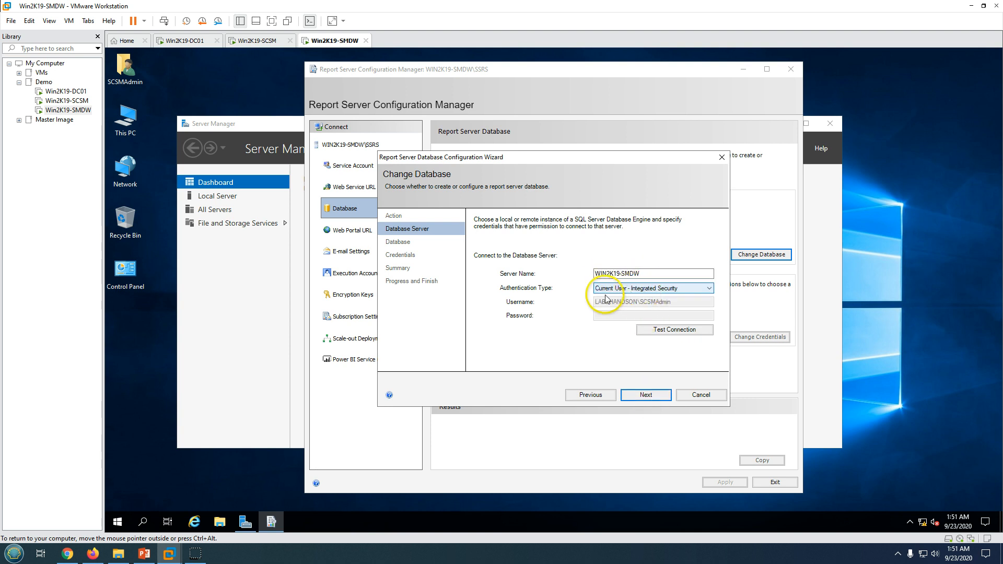
left_click(665, 328)
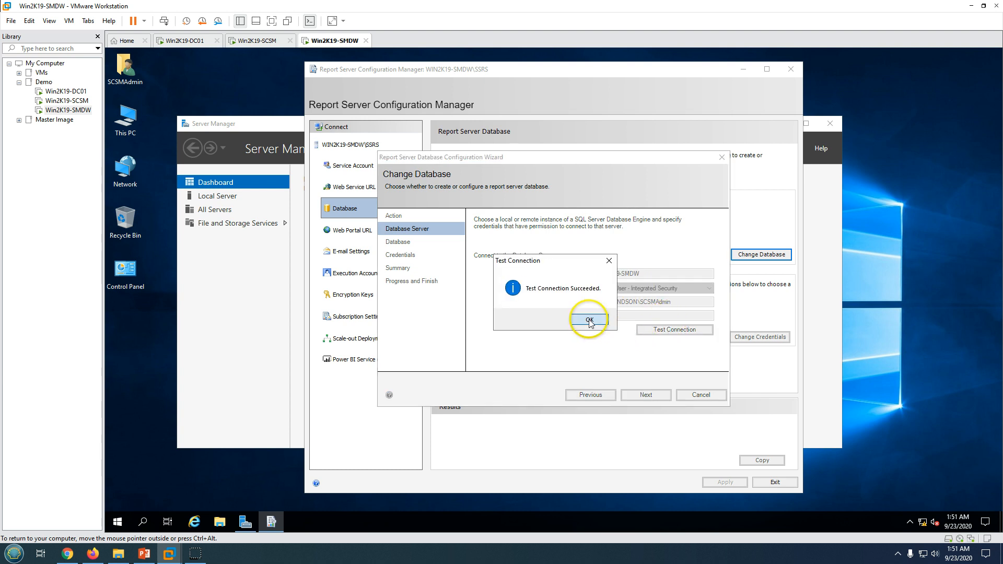
left_click(590, 321)
left_click(646, 395)
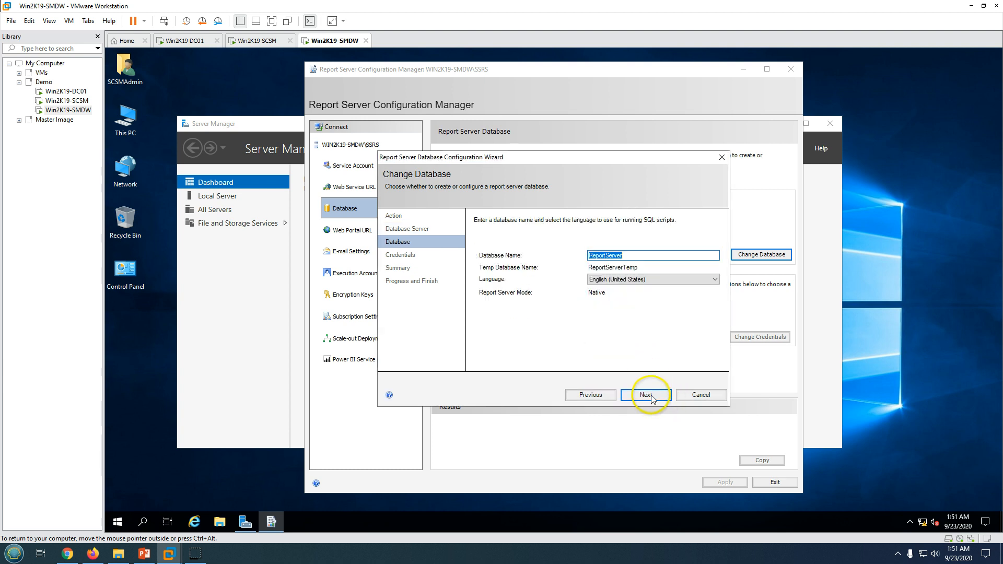
Name the database SMDWReportDB and run its creation
left_click(591, 256)
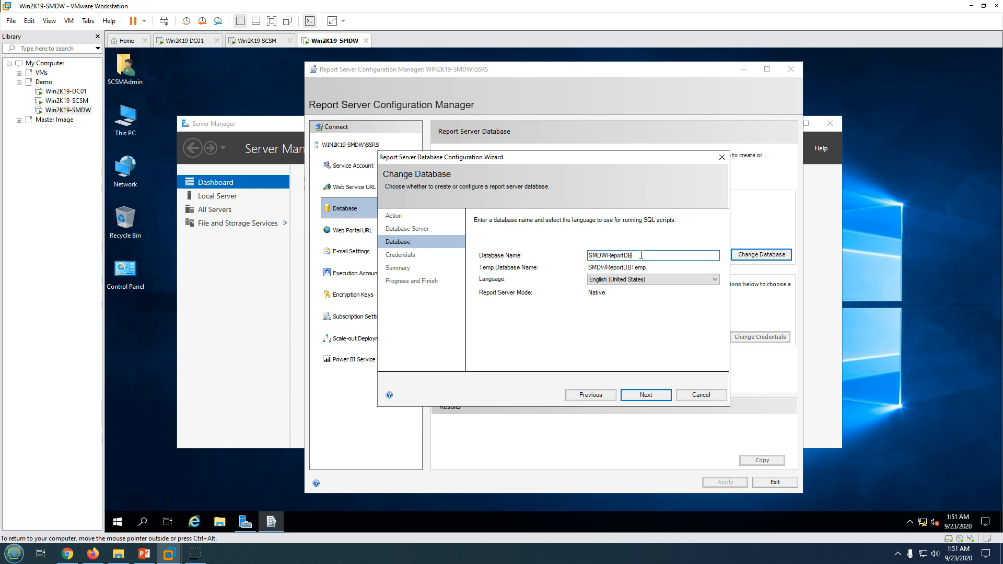
left_click(650, 392)
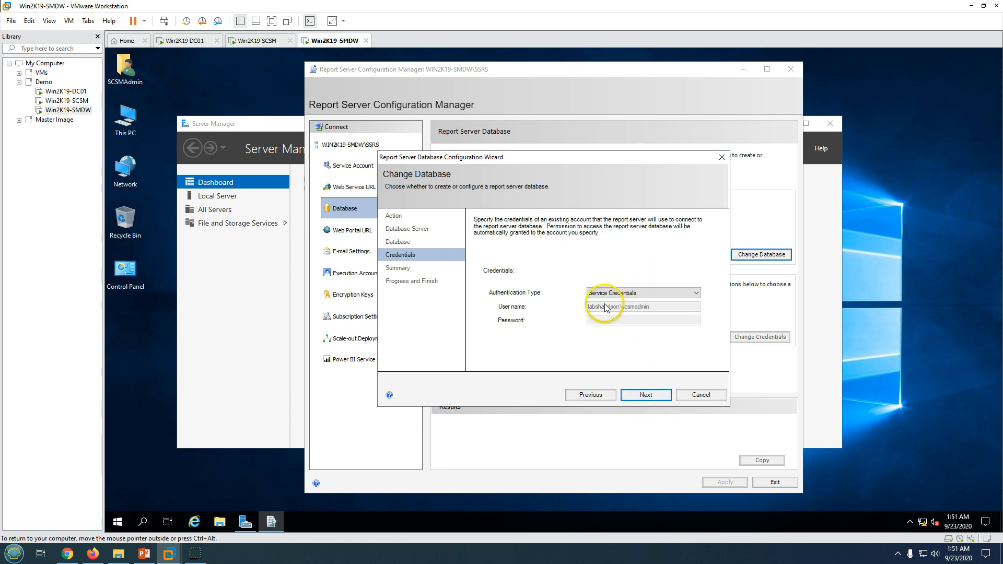
left_click(654, 397)
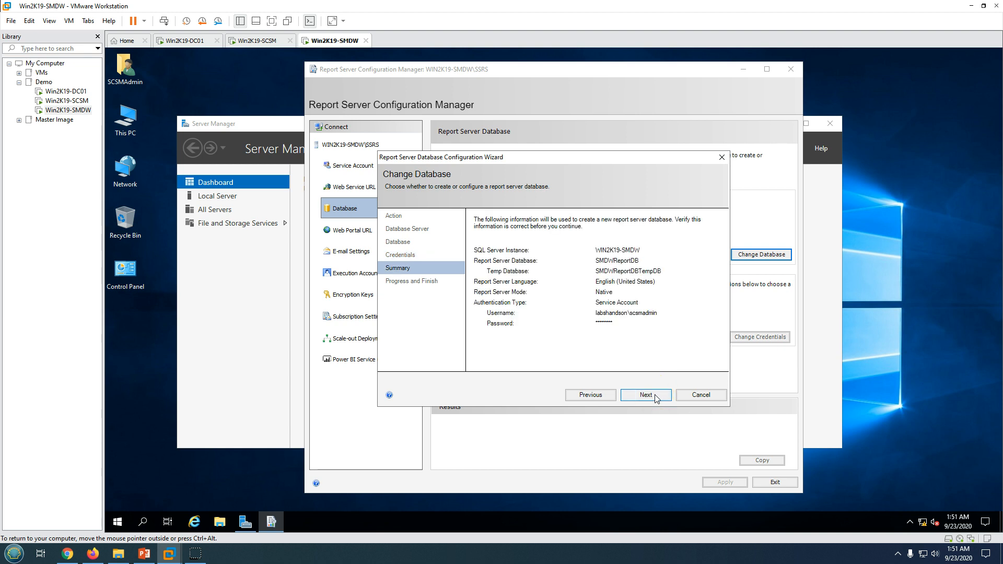
left_click(656, 397)
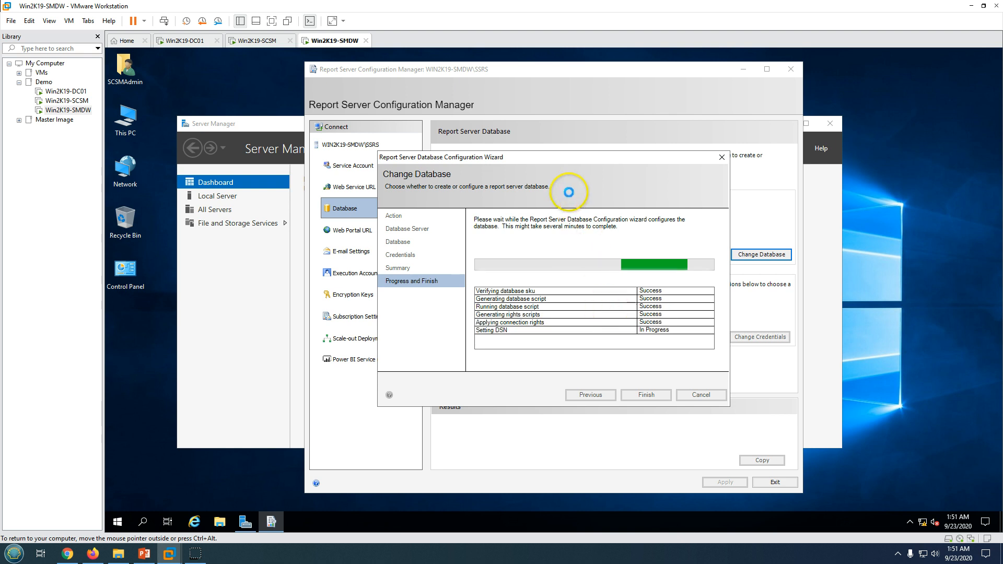
Launch SQL Server Management Studio, finish the database wizard and exit the configuration tool
left_click(118, 522)
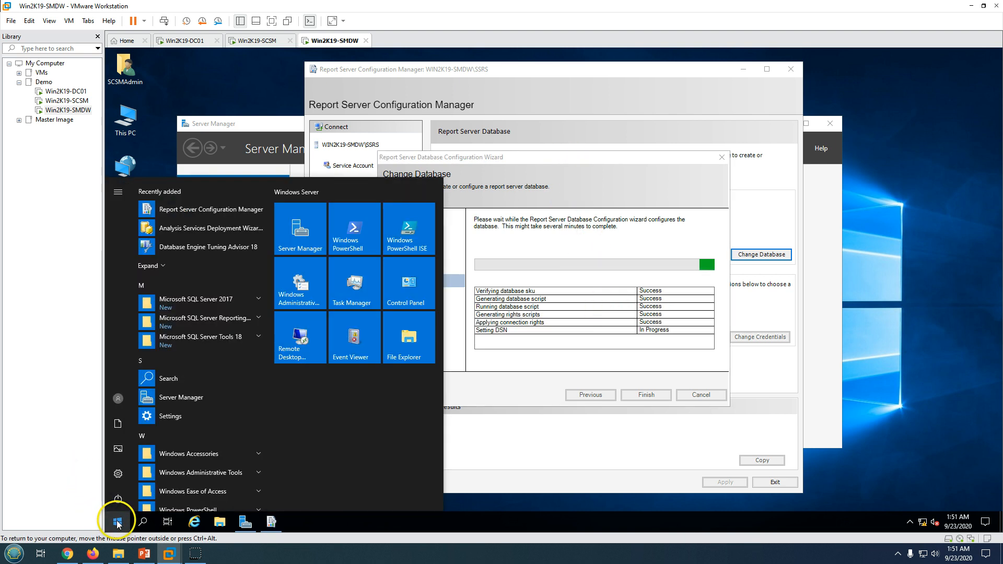
left_click(195, 337)
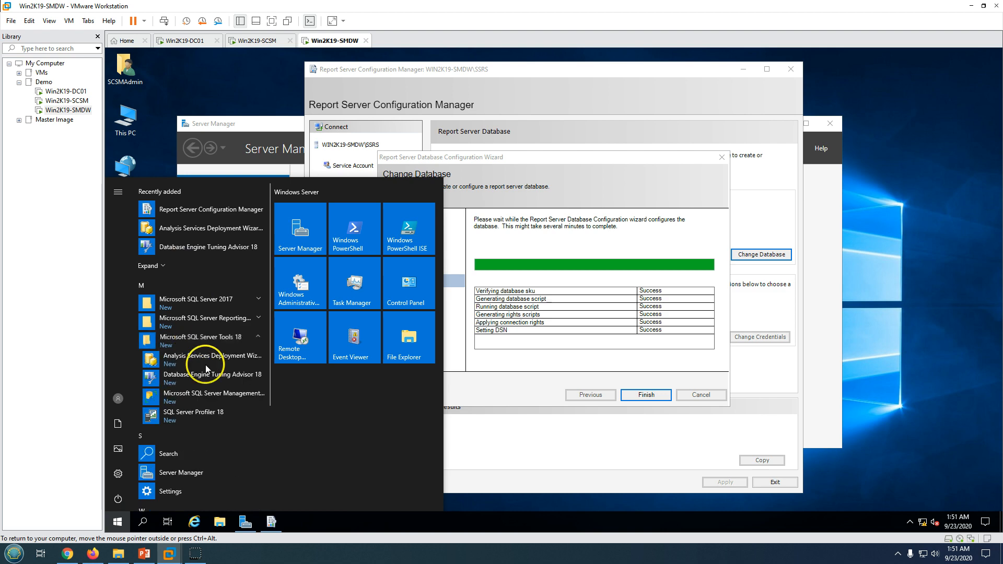
left_click(225, 396)
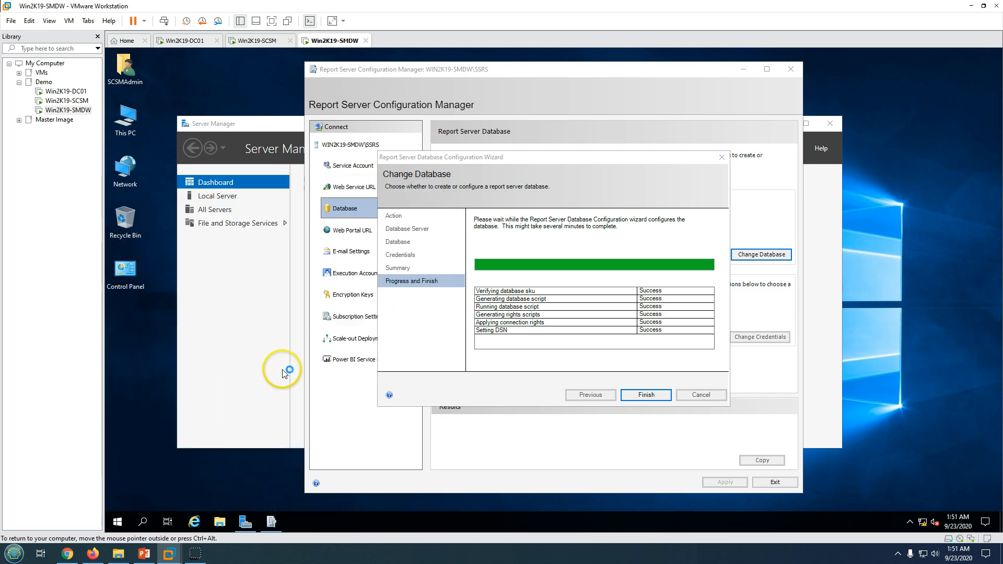
left_click(623, 366)
left_click(647, 395)
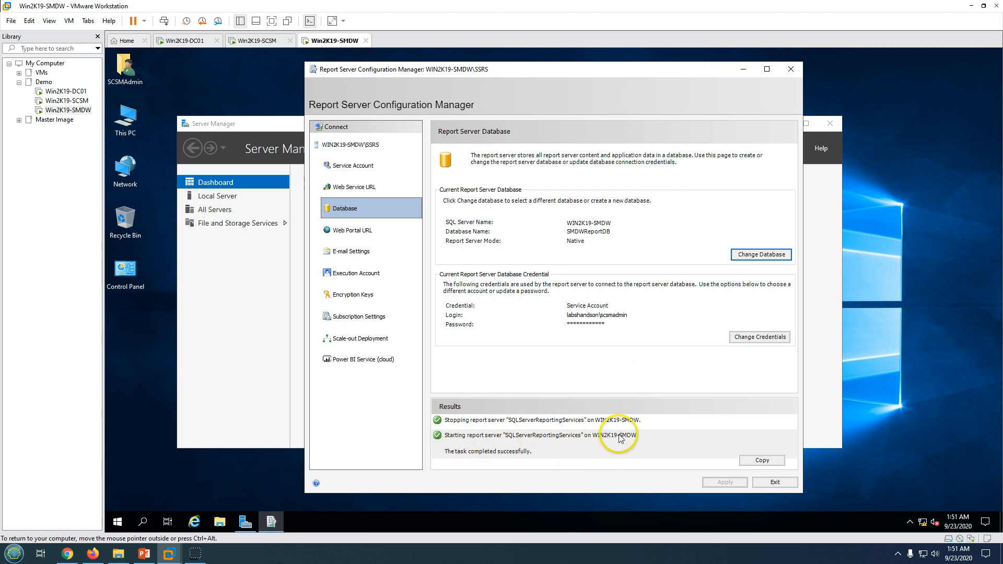
left_click(788, 485)
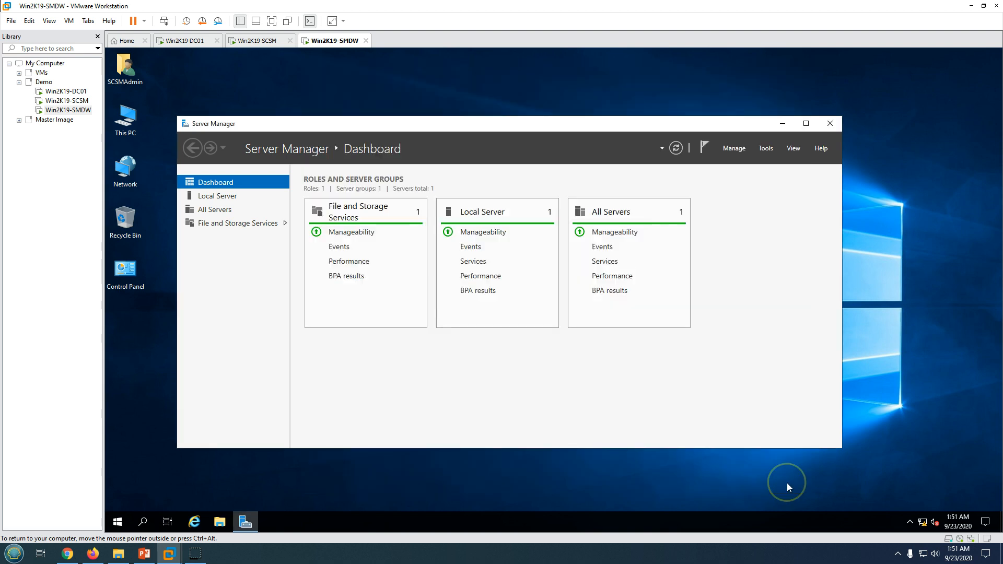
Run Setup from C:\System Center Service Manager 2019, approving the UAC prompt
left_click(787, 128)
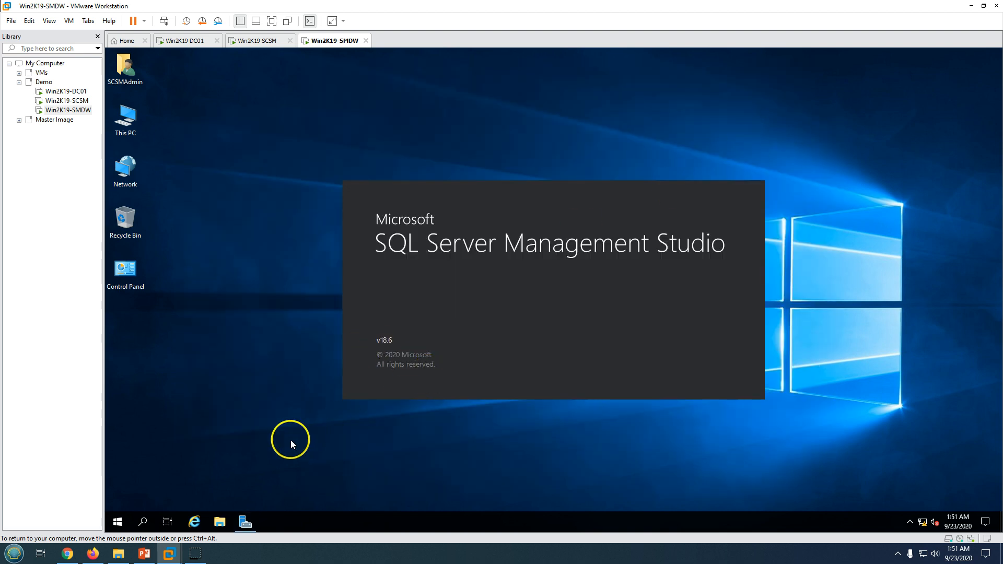
left_click(219, 522)
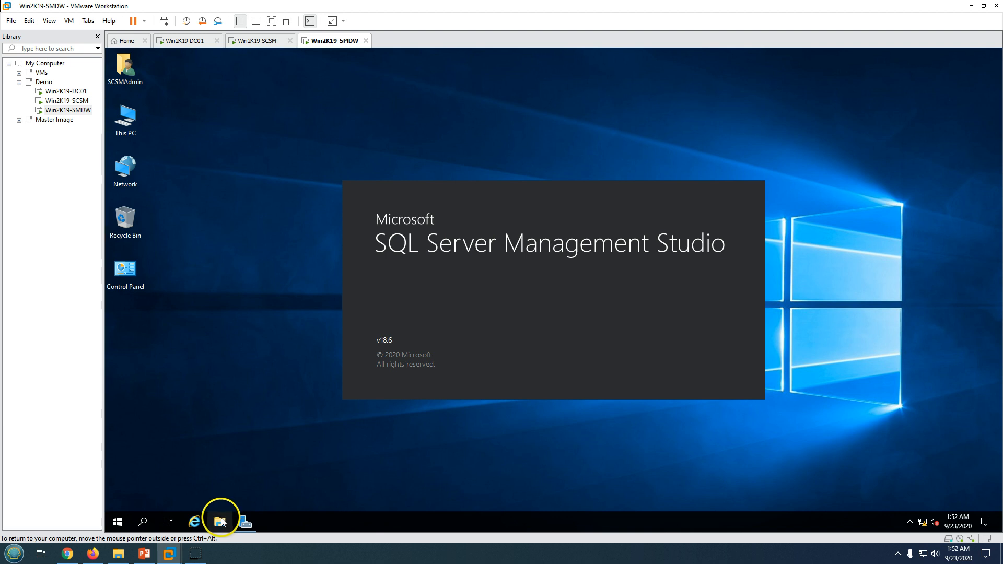
left_click(197, 254)
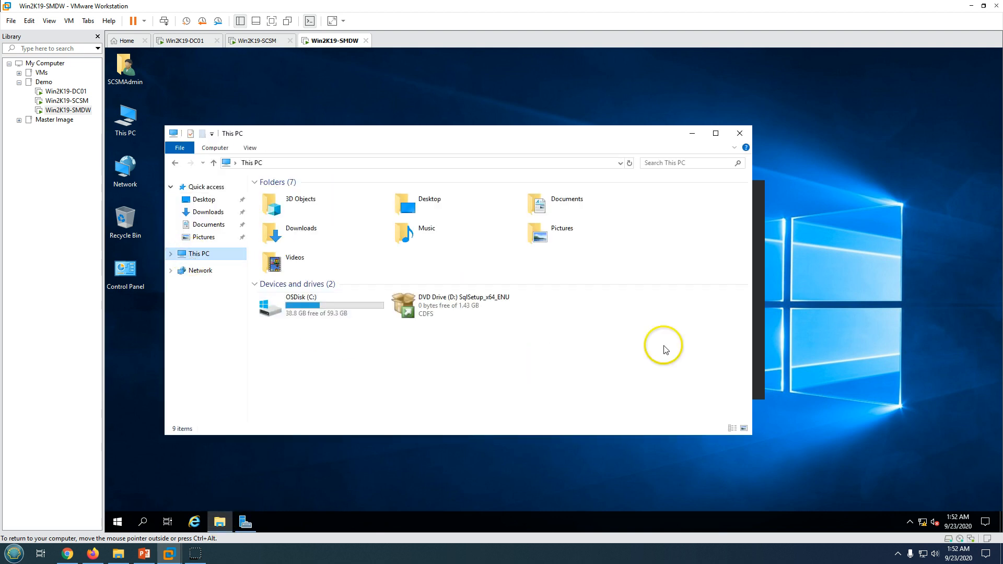
double_click(324, 309)
double_click(296, 227)
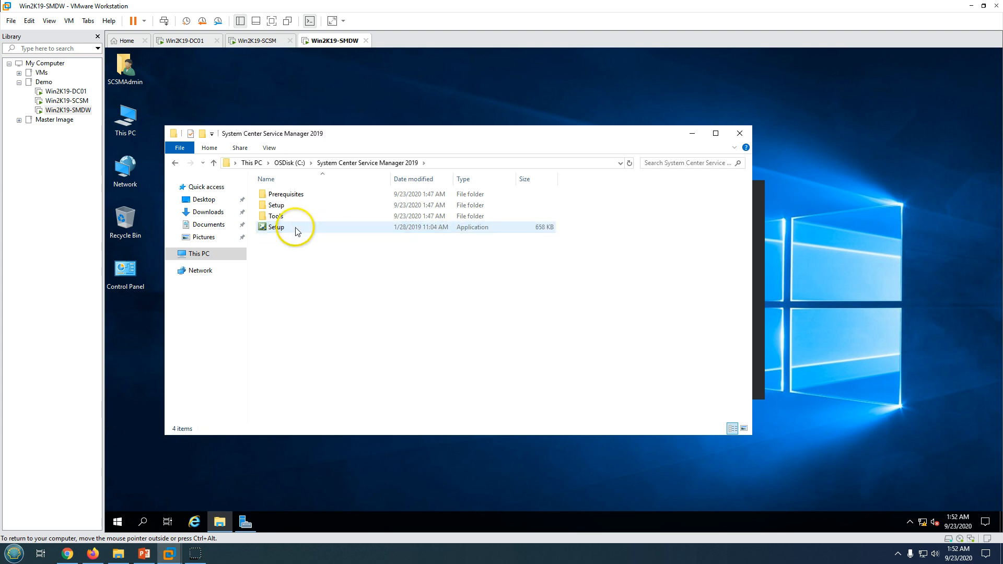
double_click(294, 230)
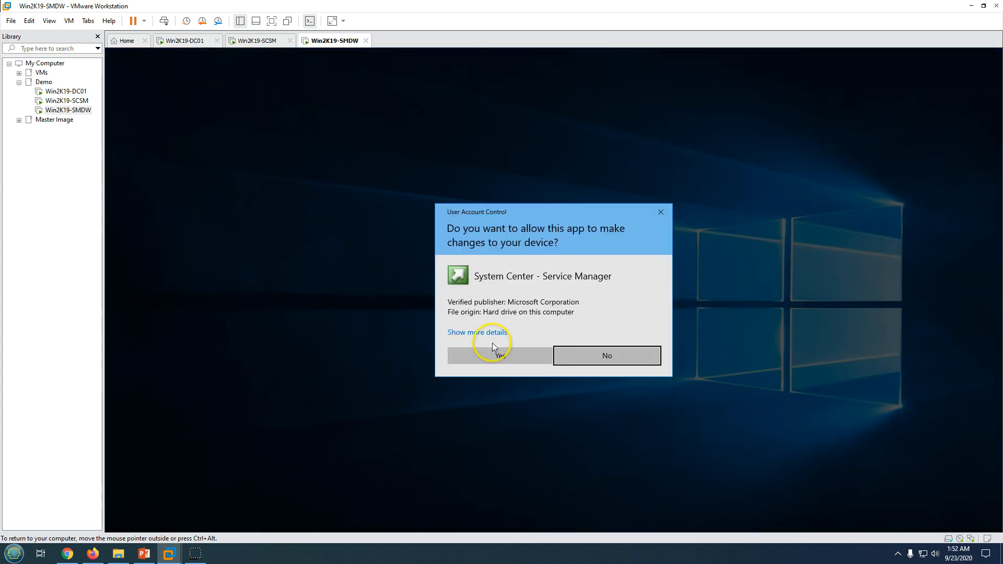
left_click(496, 346)
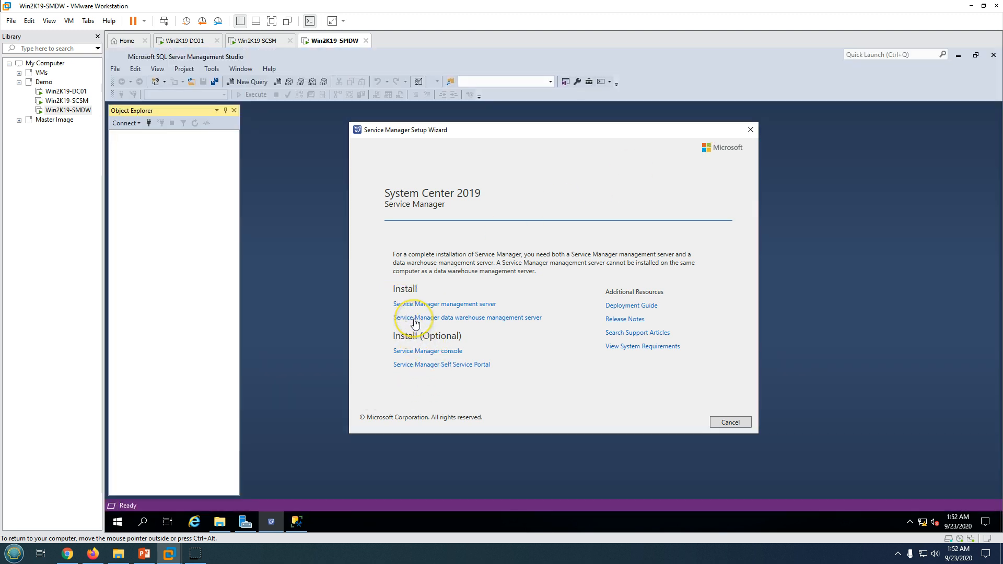
Choose the data warehouse management server, organization Labs Hands On, evaluation edition, license accepted
left_click(506, 323)
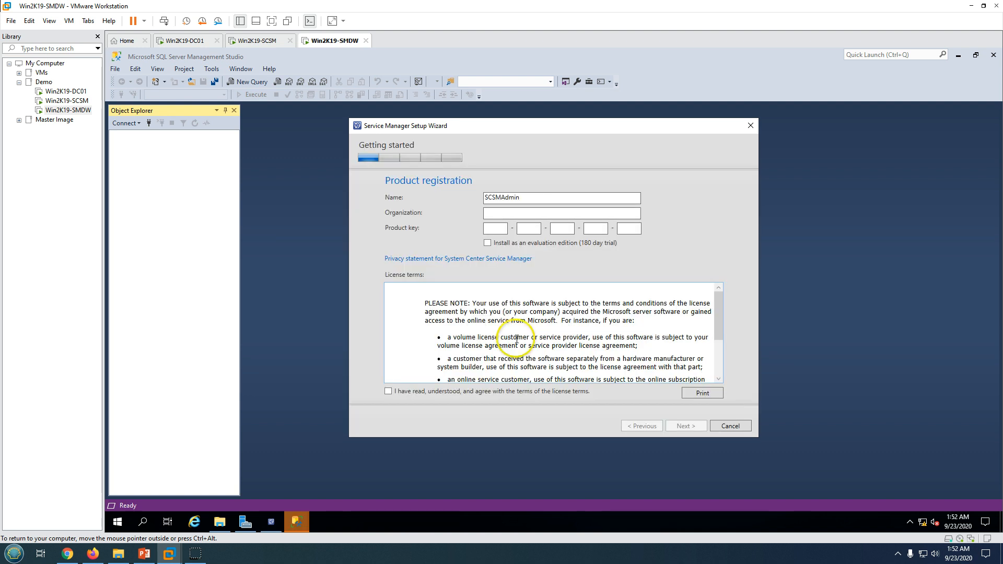
left_click(500, 215)
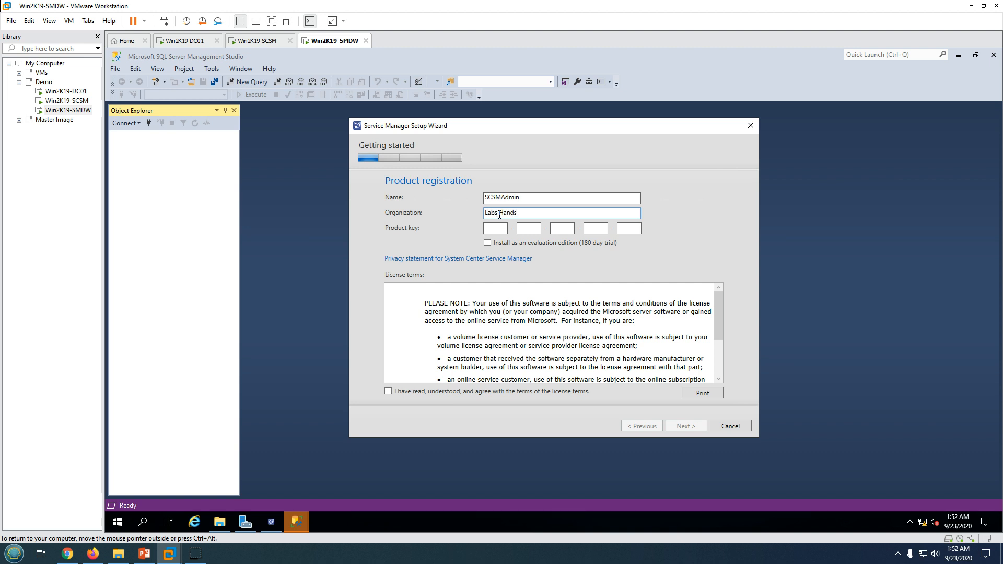
left_click(488, 242)
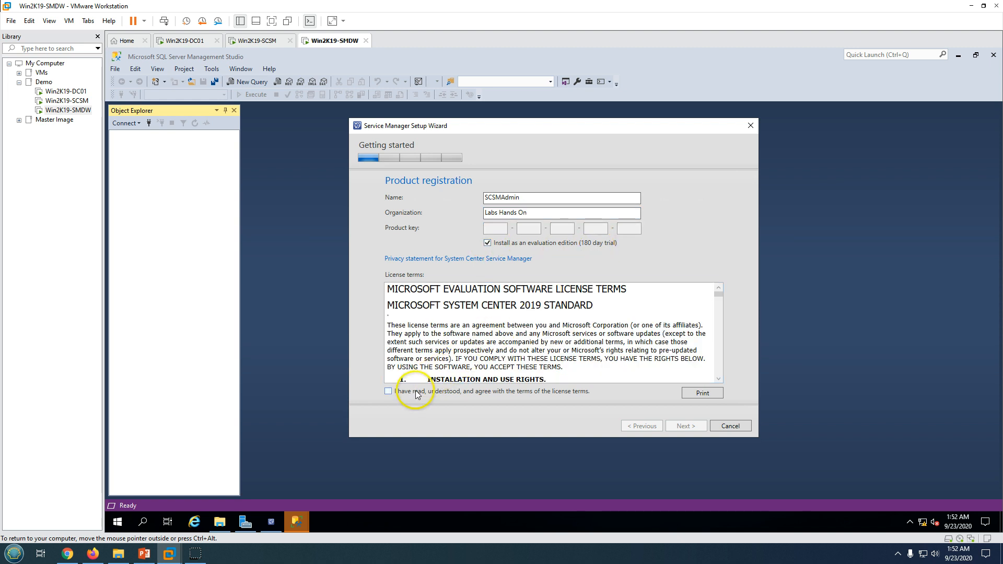
left_click(388, 392)
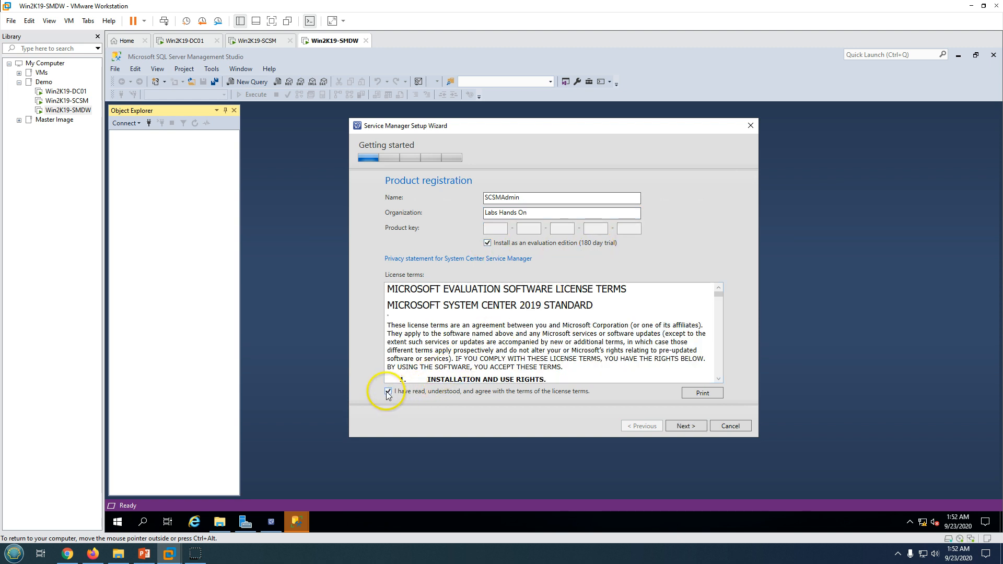
left_click(686, 428)
left_click(319, 282)
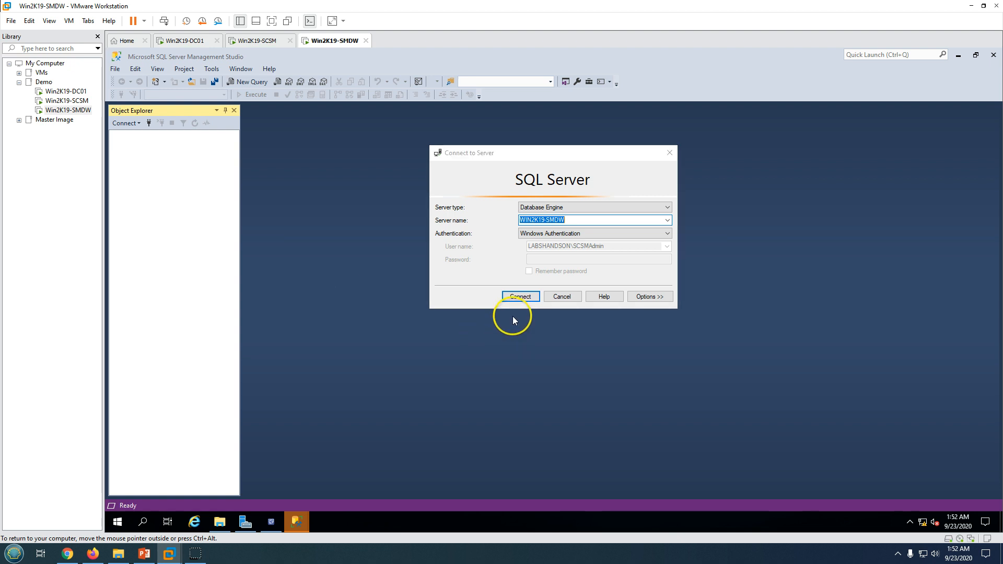
Connect SSMS to WIN2K19-SMDW and verify Databases shows only SMDWReportDB and SMDWReportDBTempDB
left_click(518, 297)
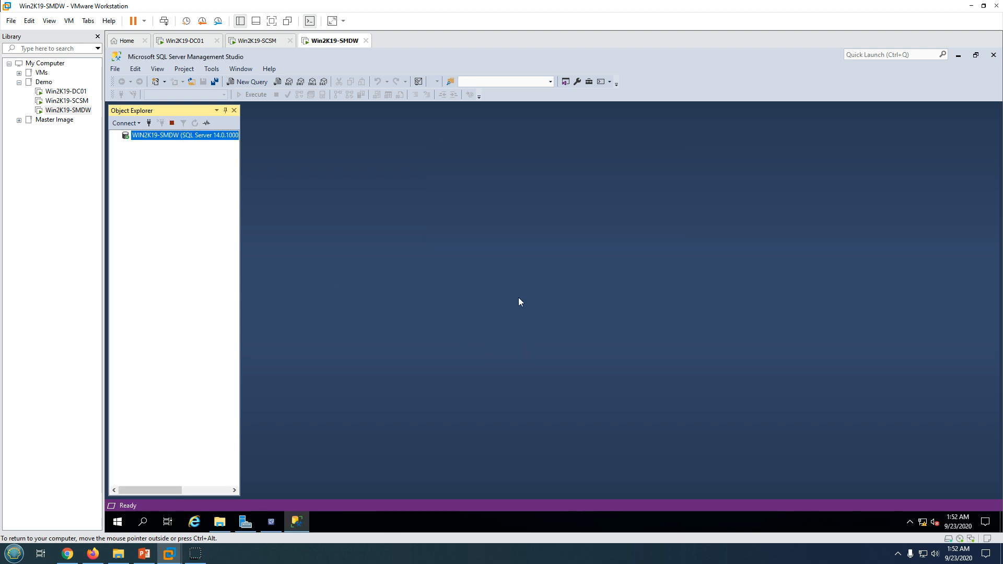
left_click(125, 145)
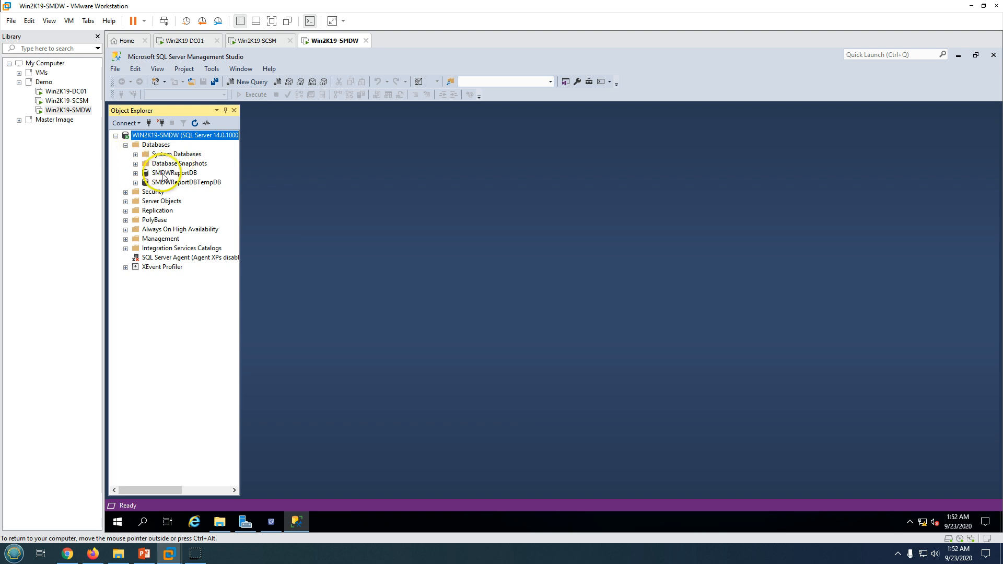
left_click(156, 146)
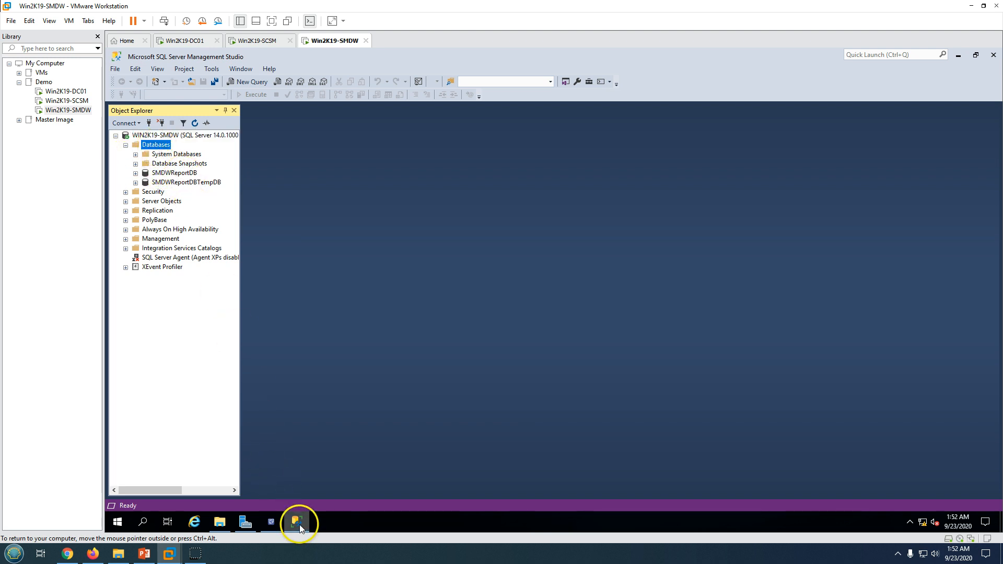
left_click(118, 522)
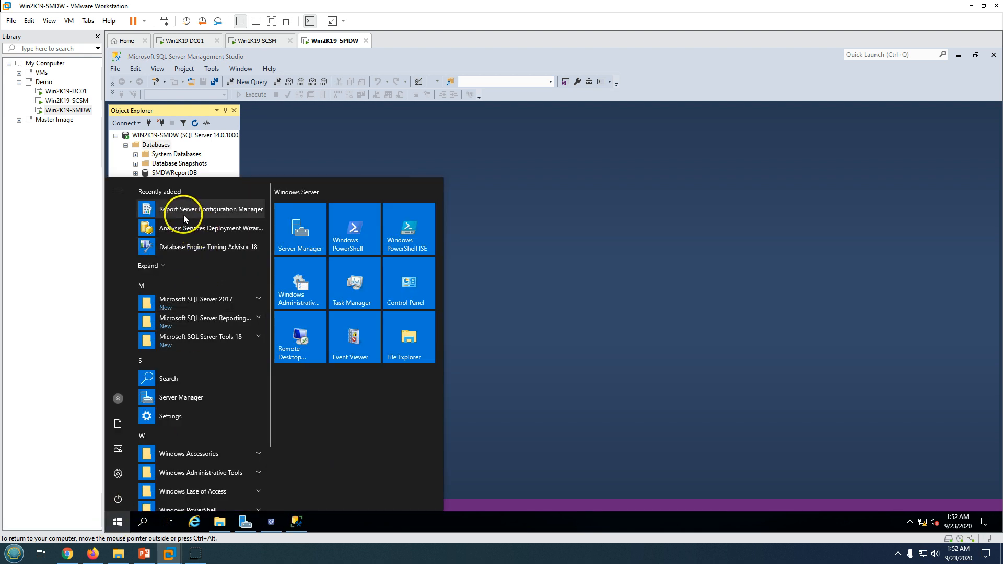
left_click(701, 229)
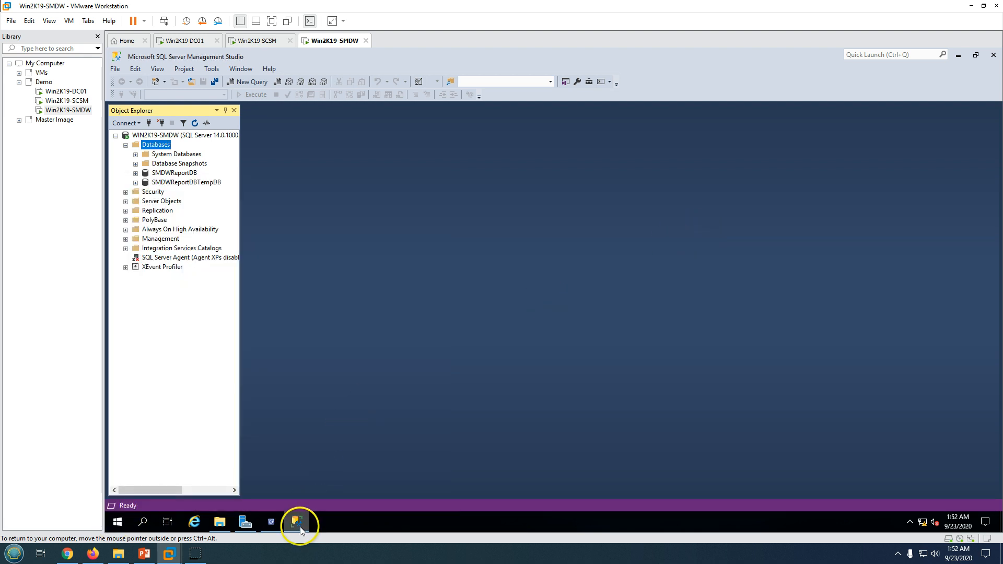
left_click(300, 526)
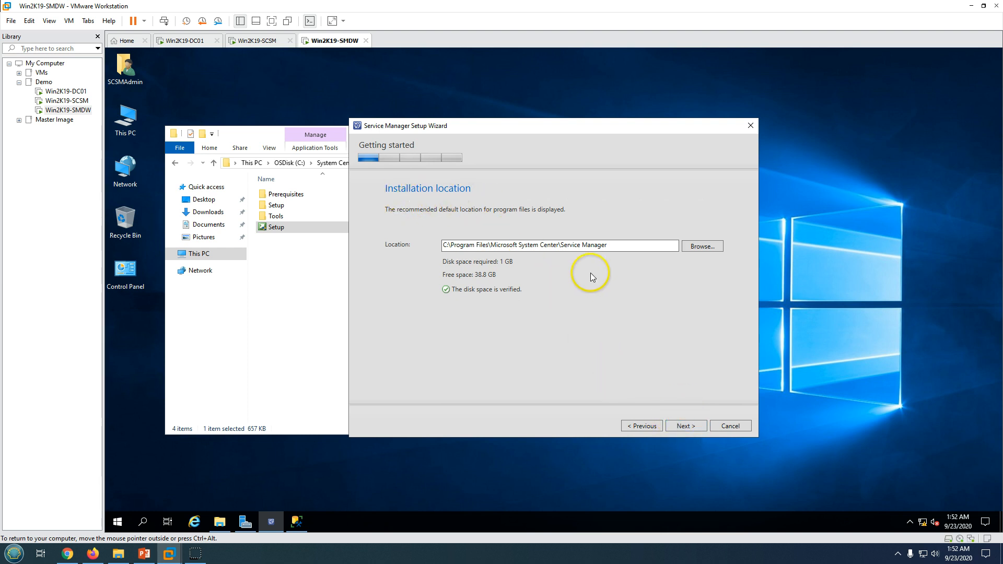
Keep the default install location, pass prerequisites, and set the Staging database server to Win2K19-SMDW
left_click(681, 425)
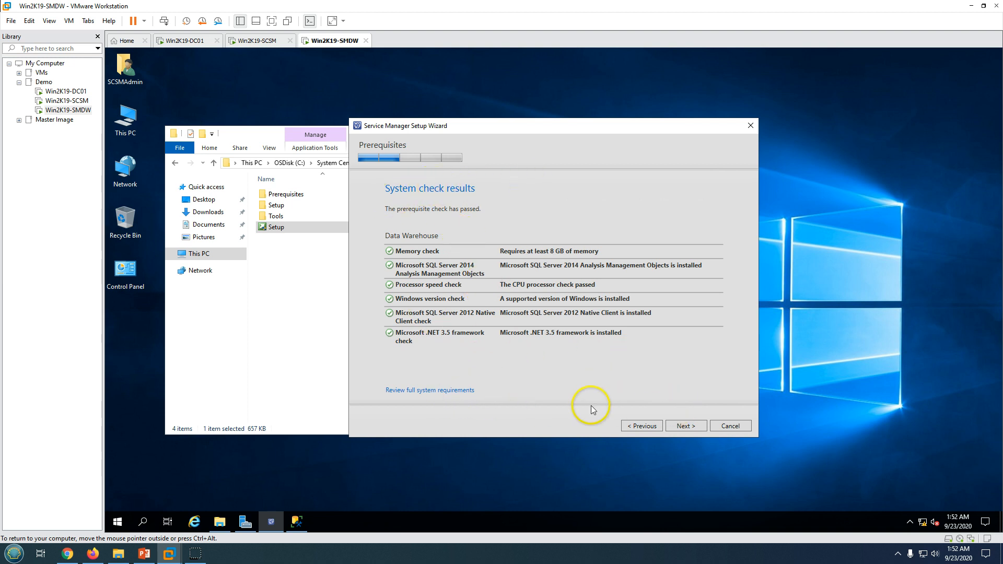
left_click(686, 427)
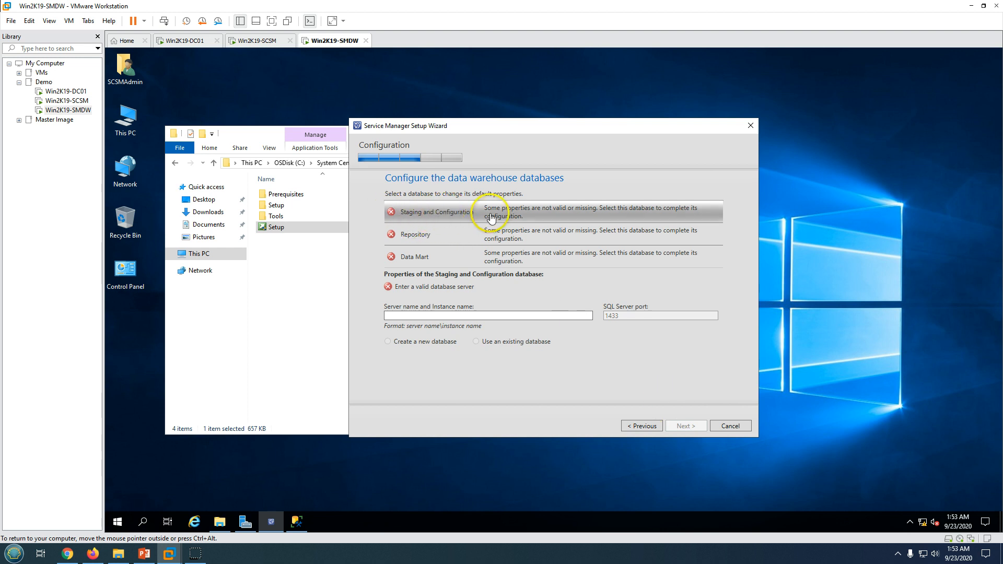
left_click(405, 256)
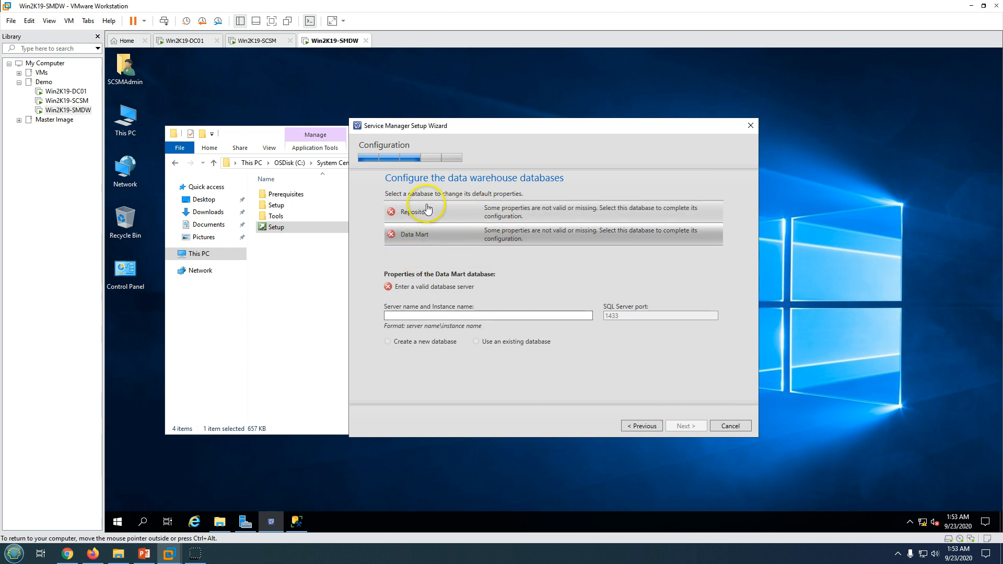
left_click(427, 210)
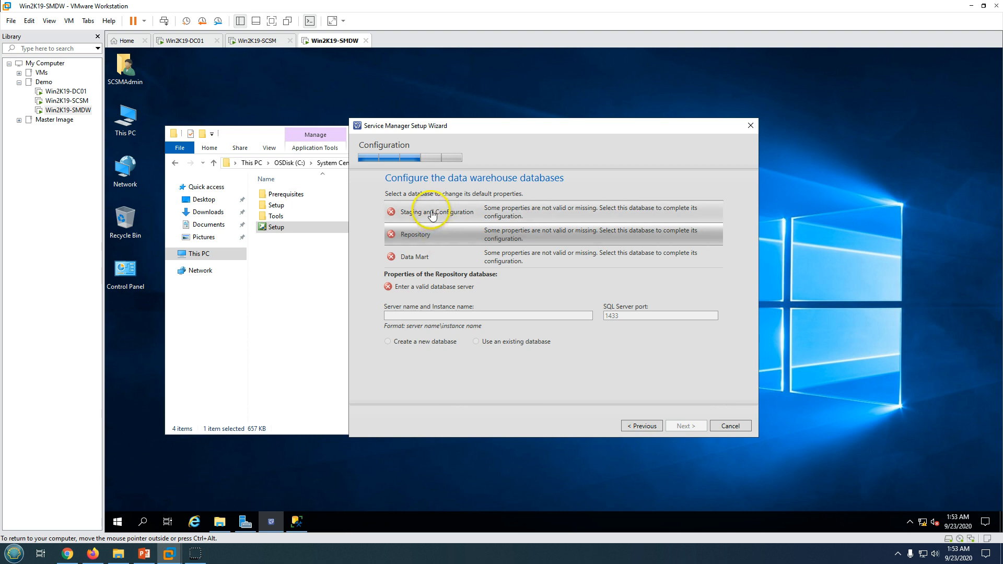
left_click(431, 213)
left_click(425, 316)
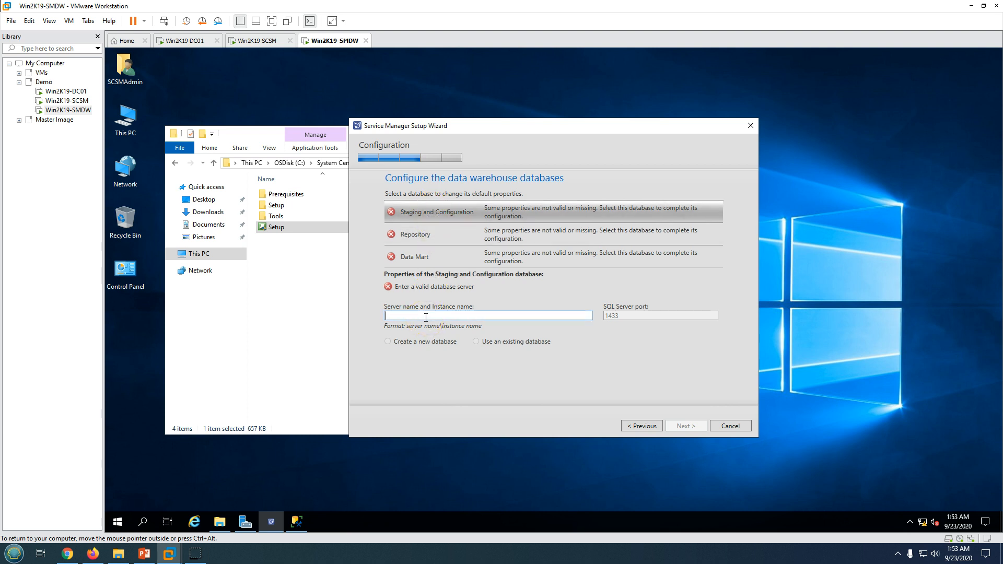
type("Win2K19")
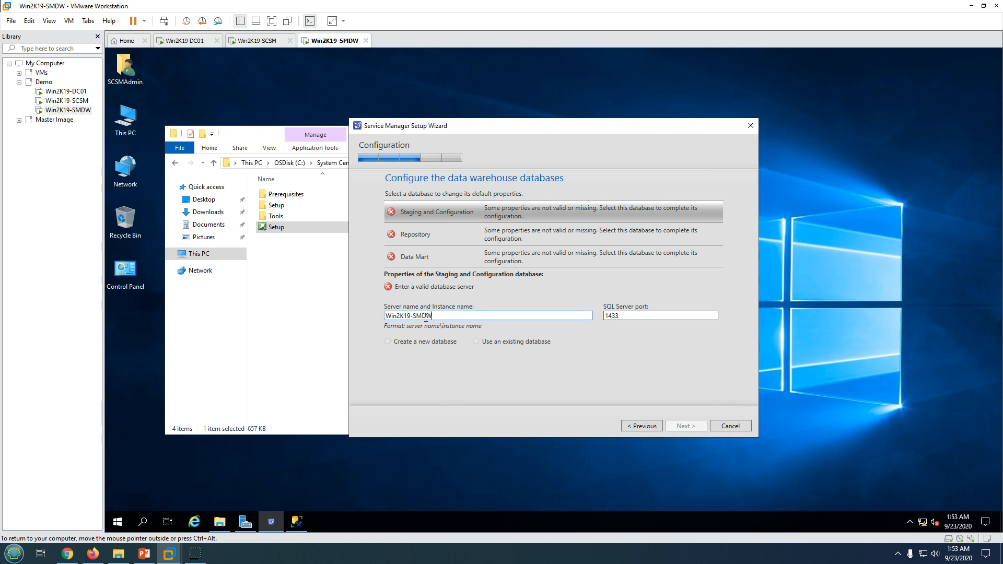
type("-SMDW")
left_click(634, 315)
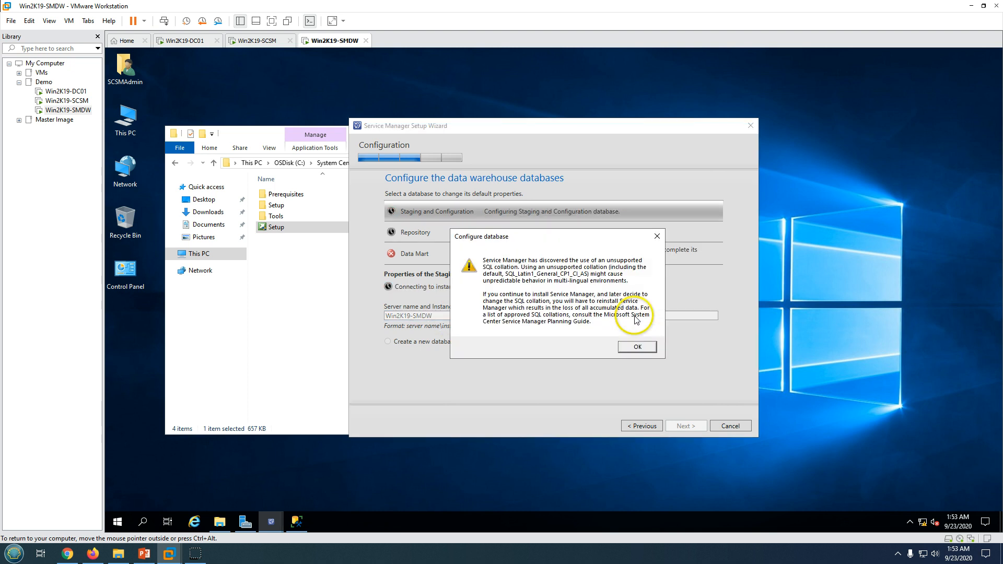
left_click(637, 347)
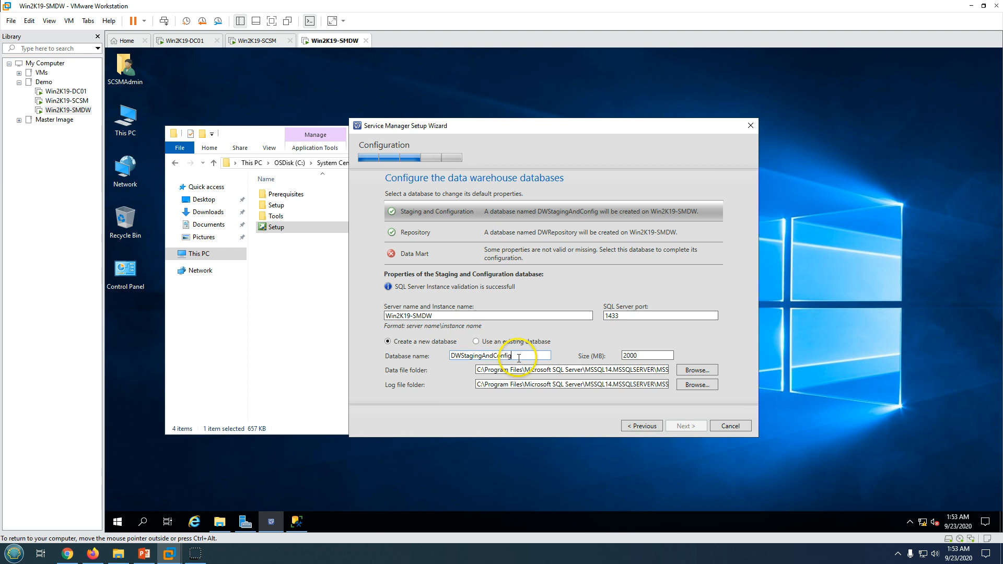
Point the Data Mart database at server Win2K19-SMDW and dismiss the collation warning
double_click(475, 356)
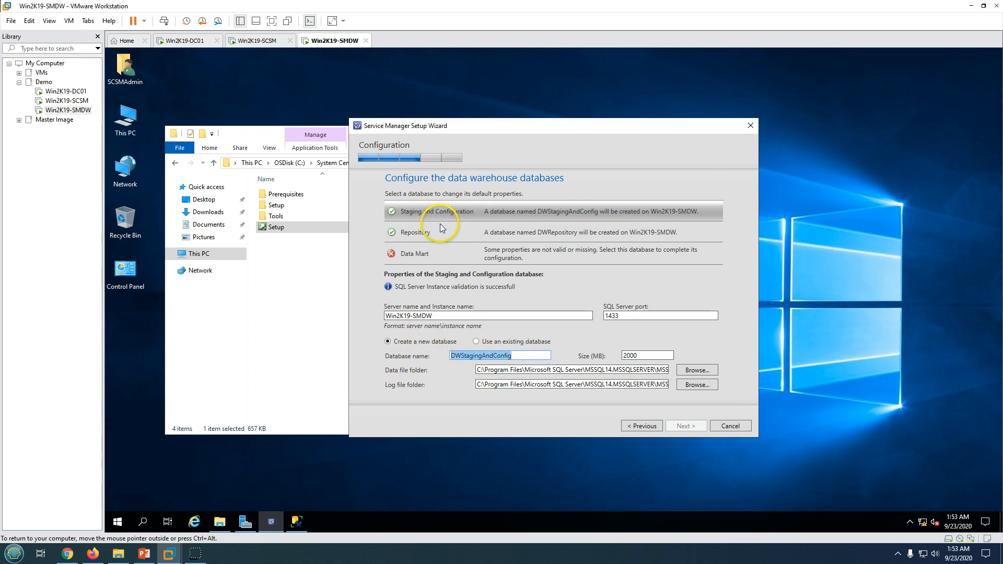
left_click(520, 357)
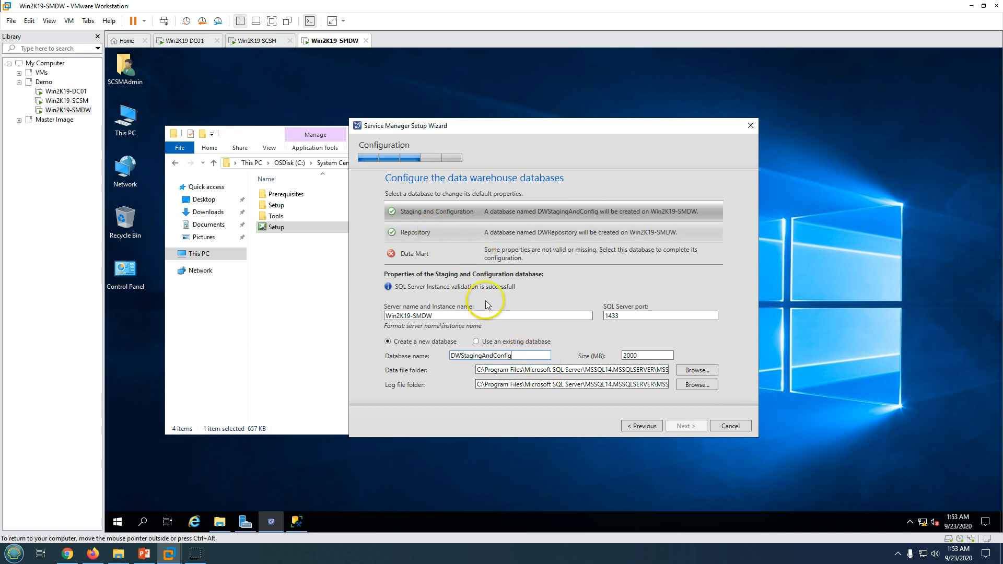
left_click_drag(517, 358, 446, 357)
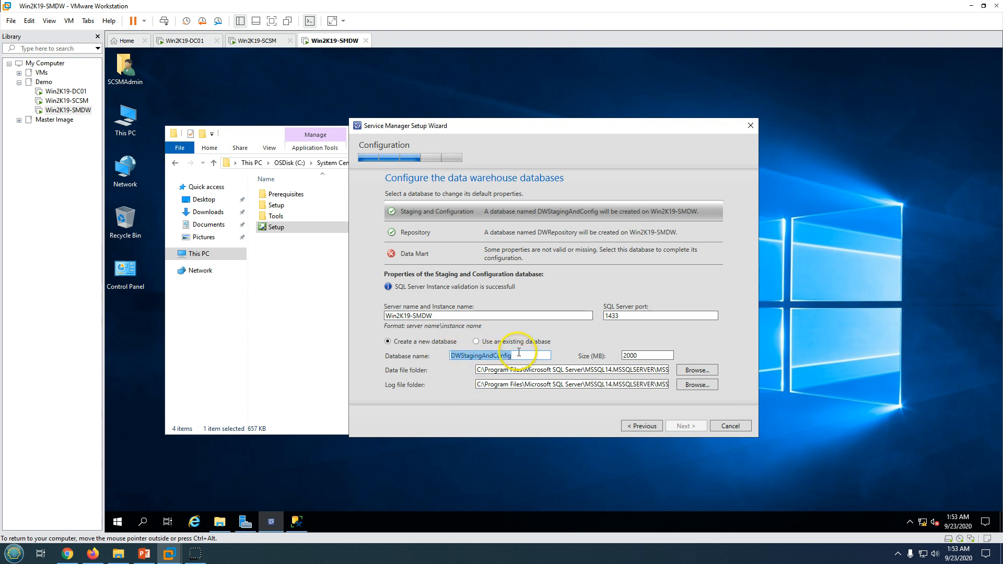
left_click(428, 232)
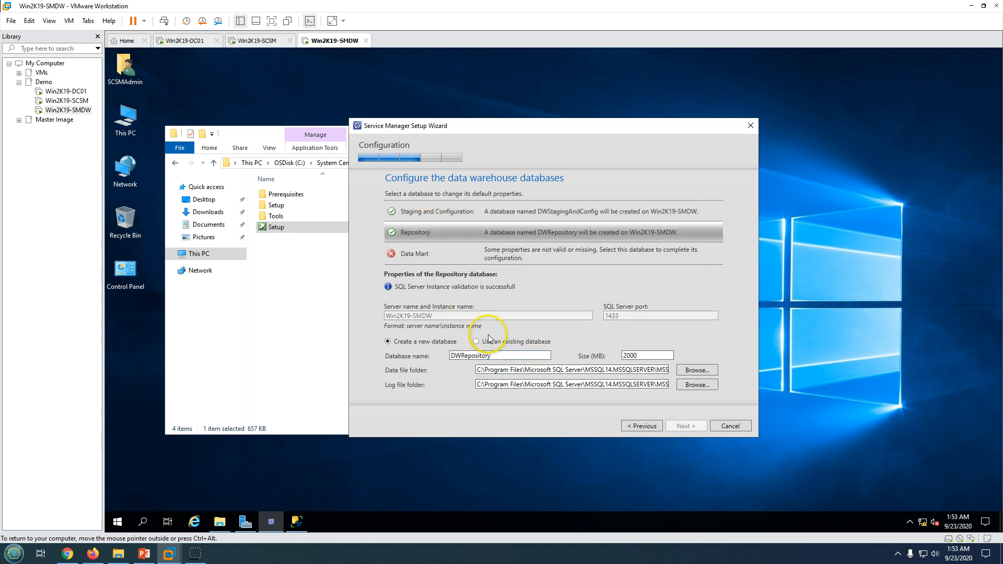
left_click(414, 254)
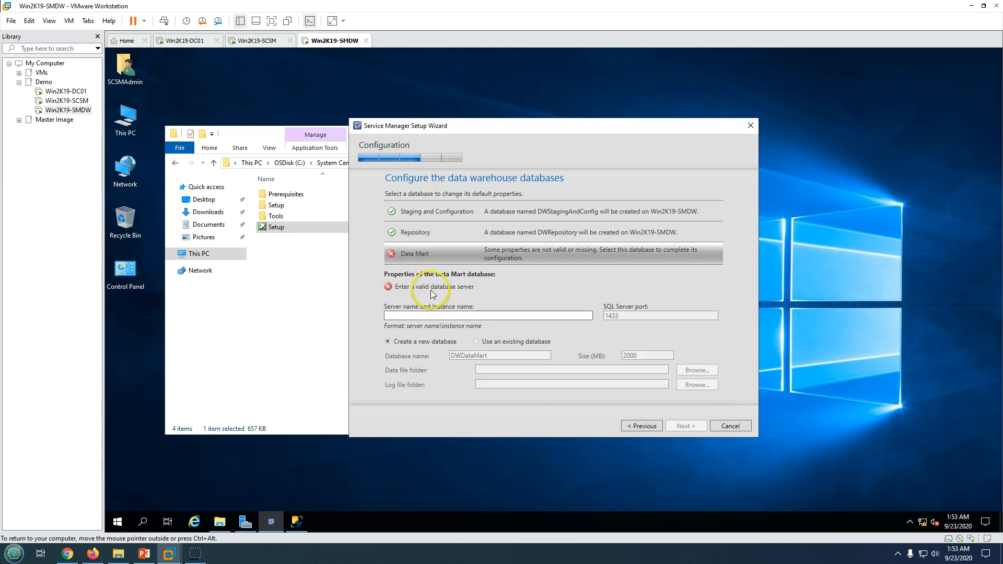
left_click(415, 318)
type("Win2K19-")
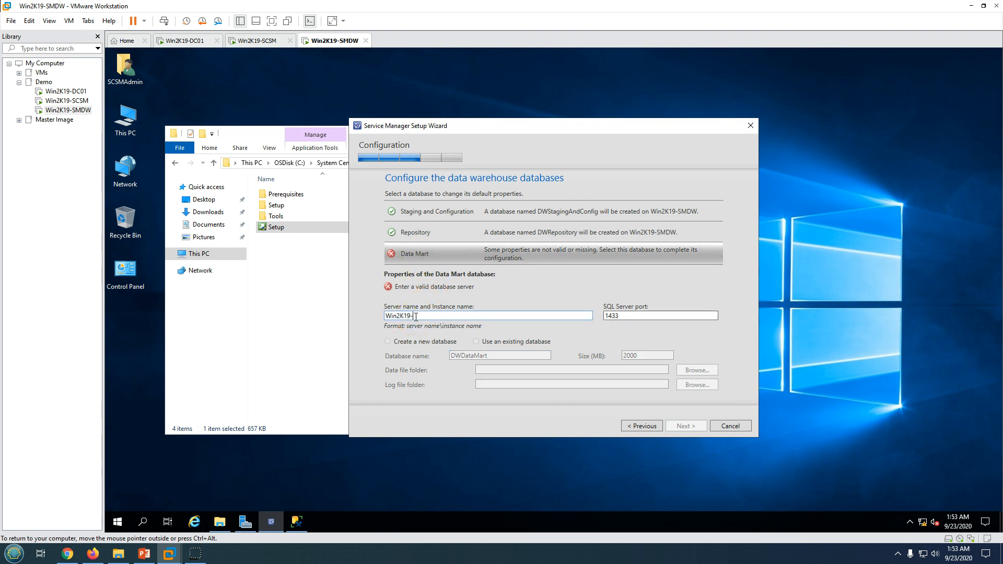
type("SMDW")
left_click(638, 315)
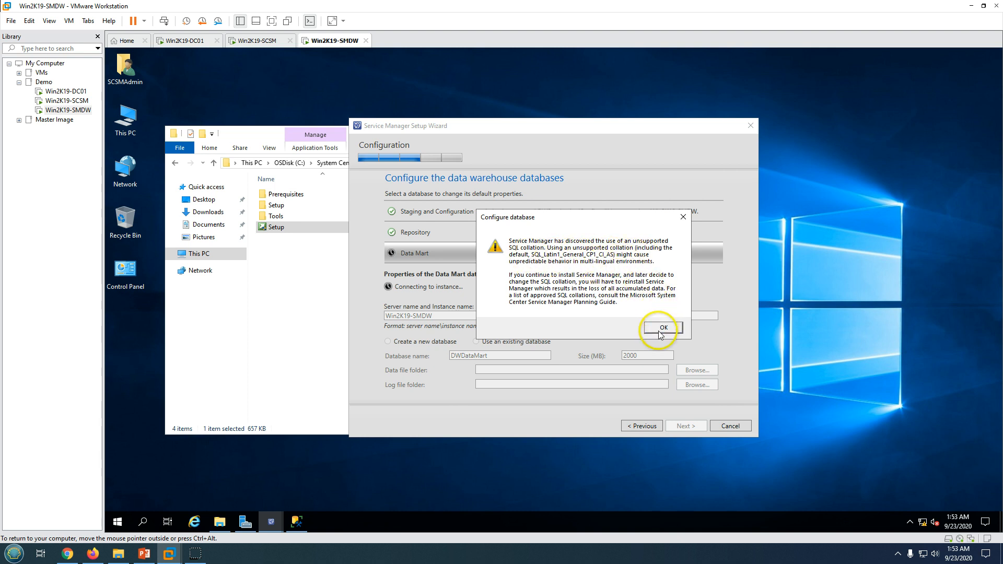
left_click(663, 329)
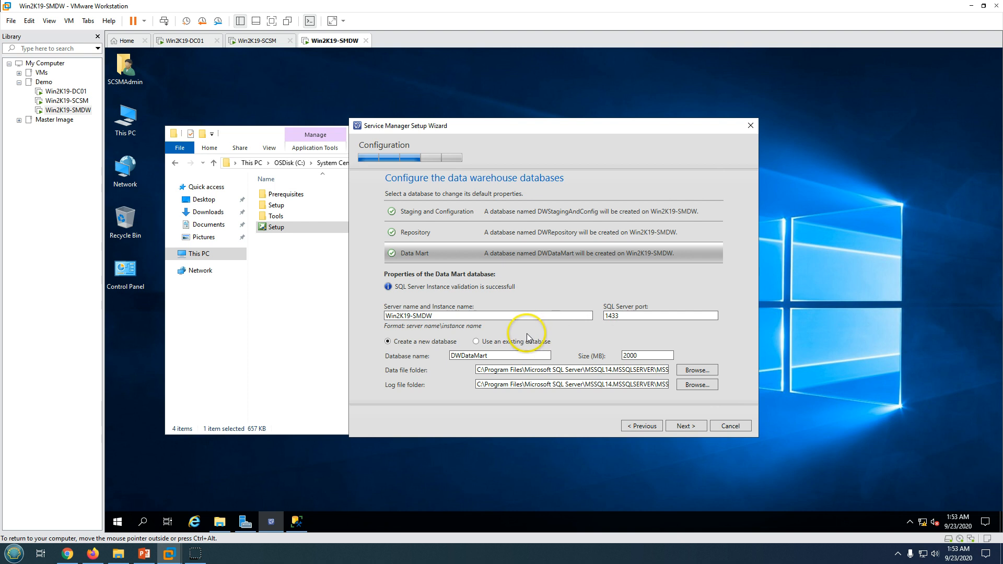
Skip installing the OM and CM data mart databases
left_click(682, 426)
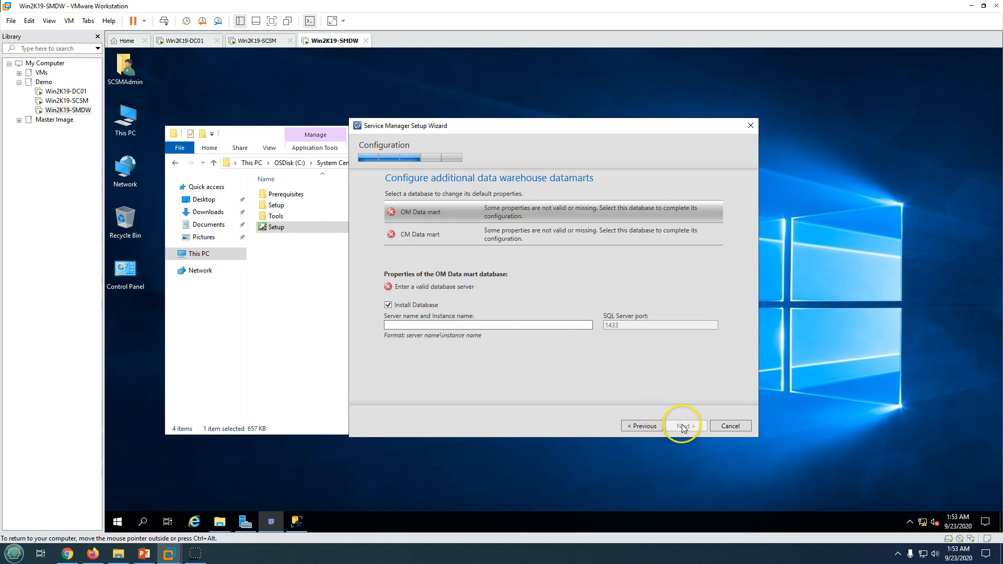
left_click(407, 307)
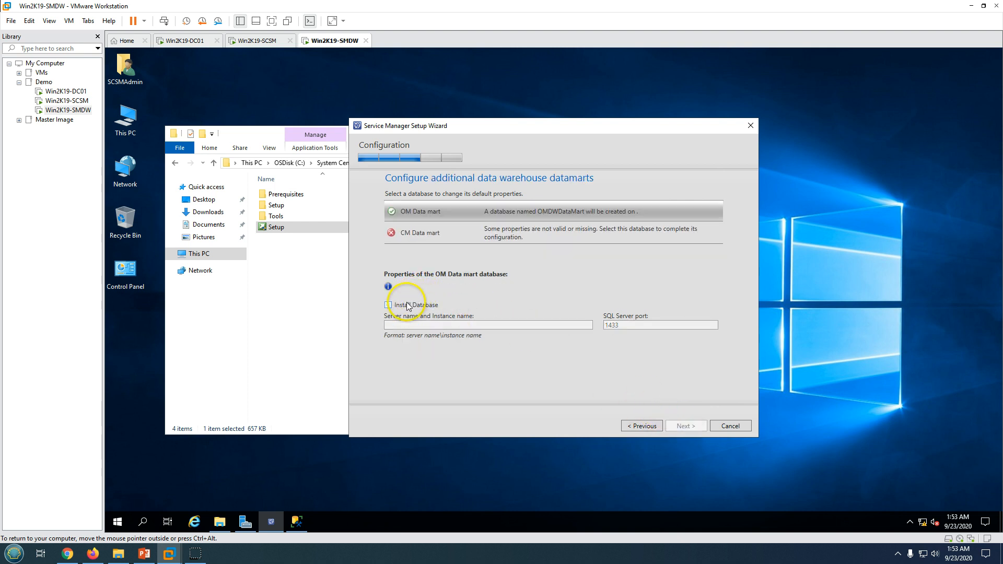
left_click(433, 234)
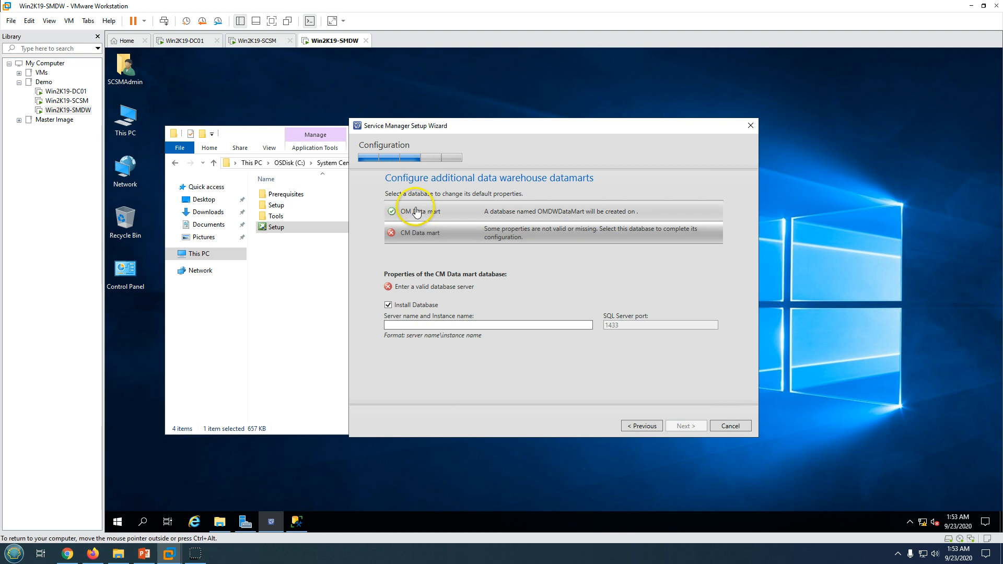
left_click(402, 306)
left_click(441, 211)
left_click(447, 233)
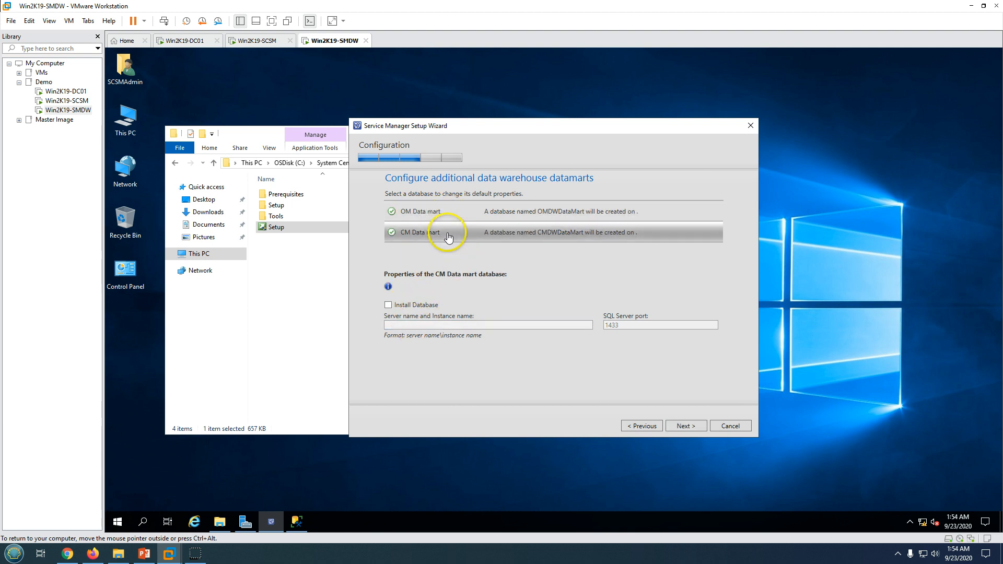
left_click(439, 211)
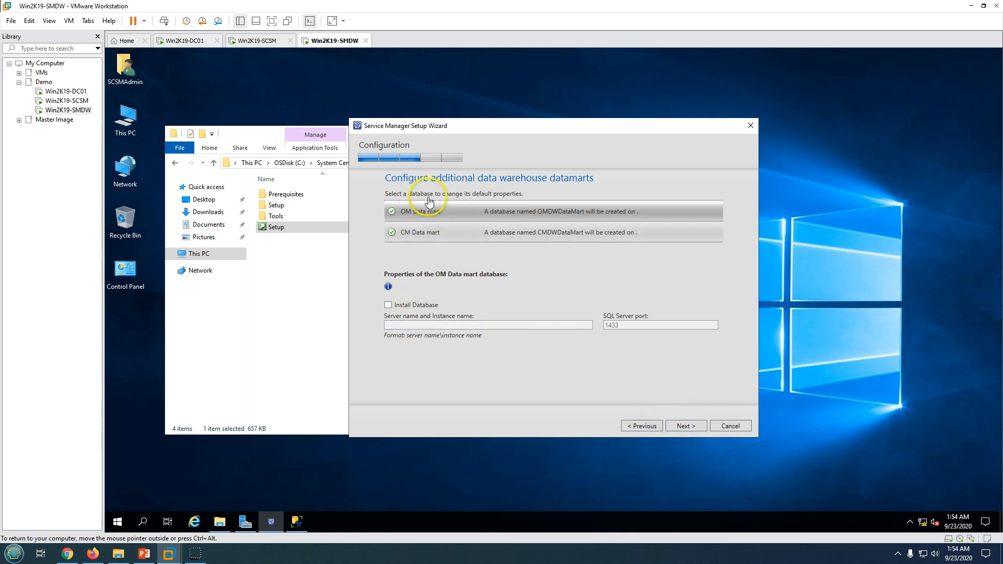
left_click(679, 426)
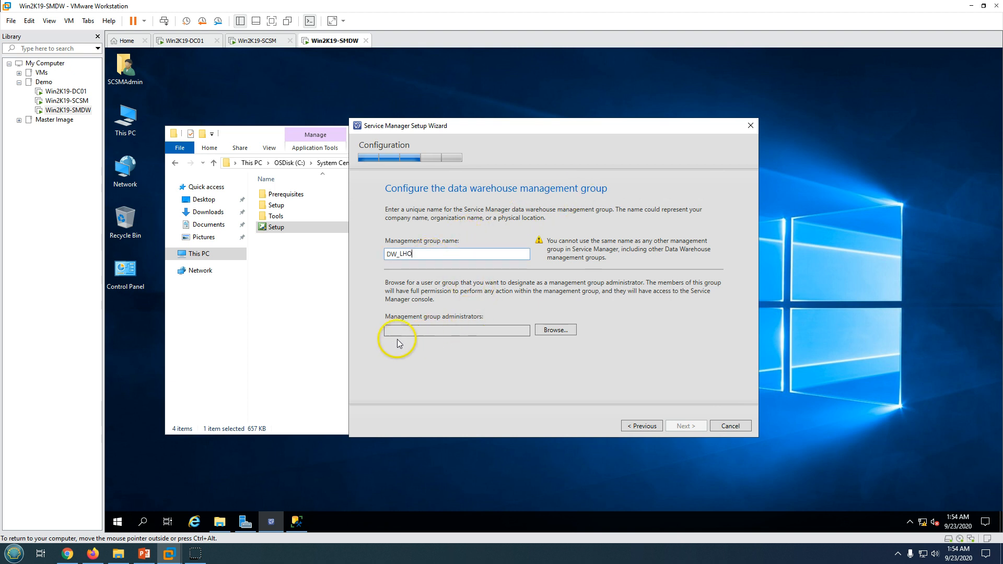
Name the management group DW_LHO and assign the resolved SCSMAd account as its administrator
left_click(556, 330)
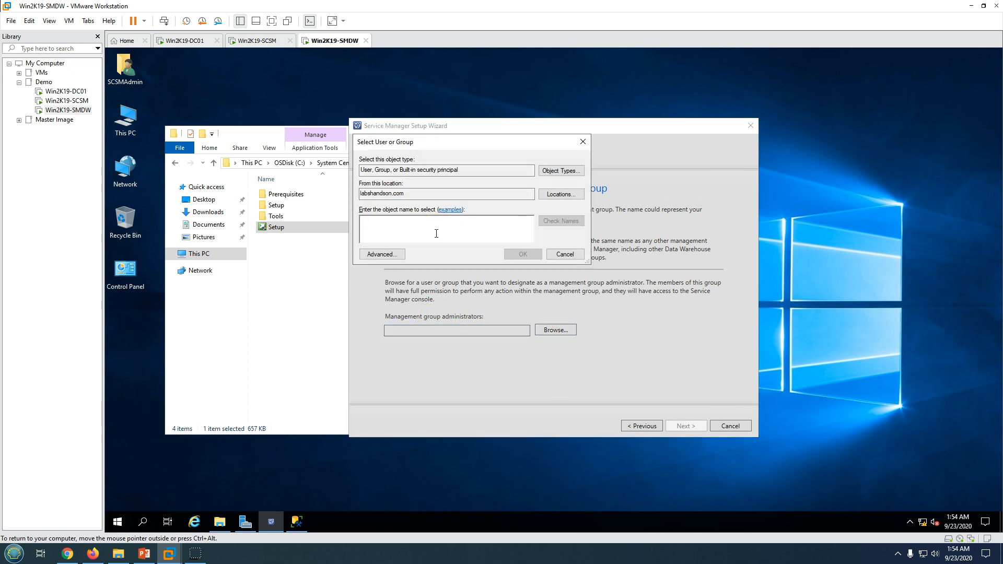
type("SCSMAdmin")
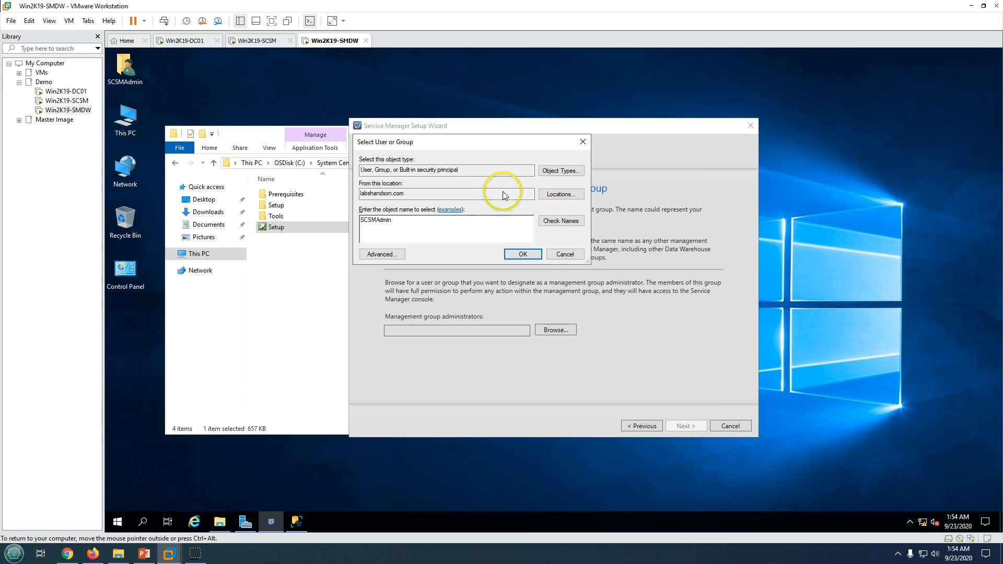
left_click(561, 220)
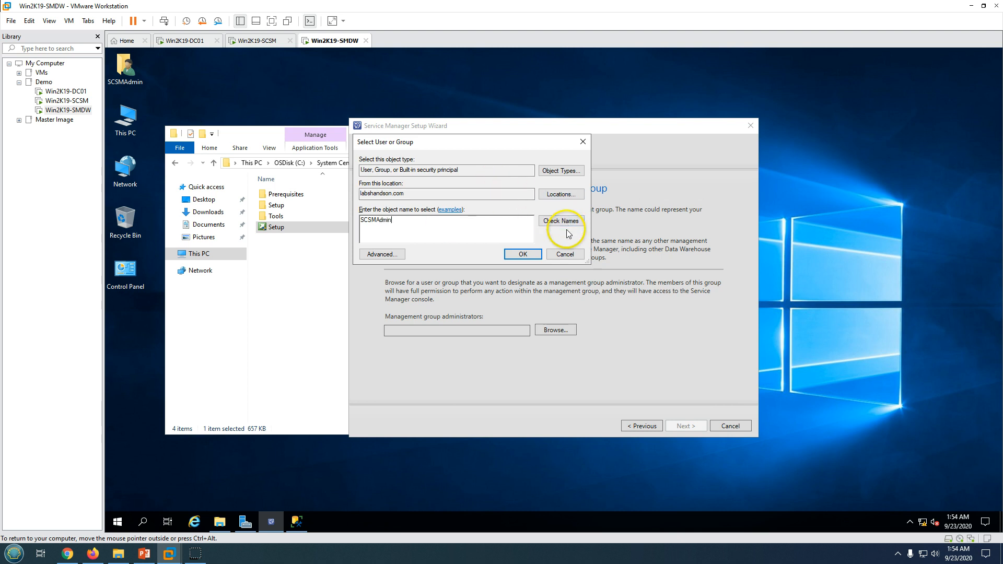
left_click(524, 256)
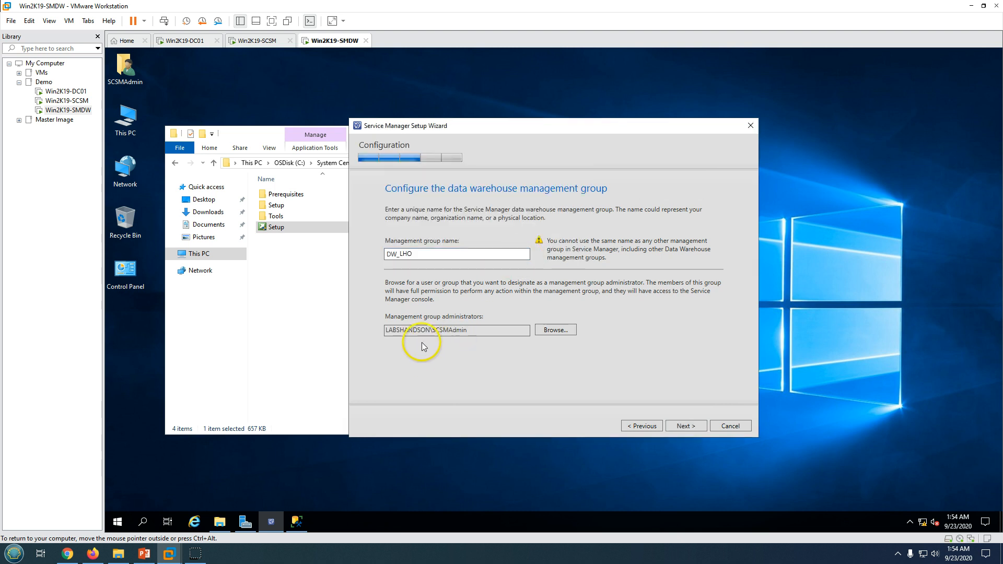
left_click(416, 253)
Accept the WIN2K19-SMDW SSRS reporting server once its SCSMReportServer URL validates
left_click(685, 428)
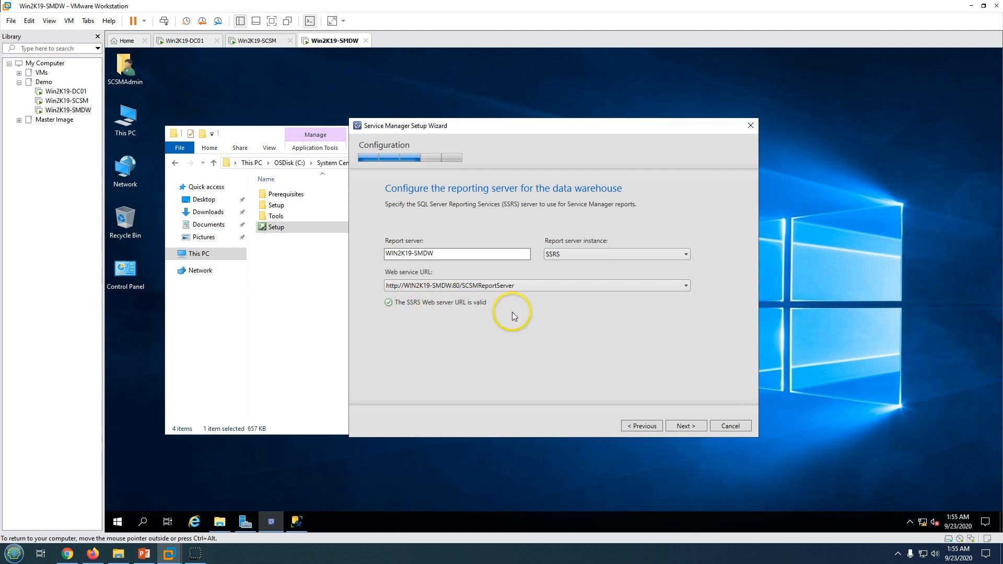
left_click(687, 424)
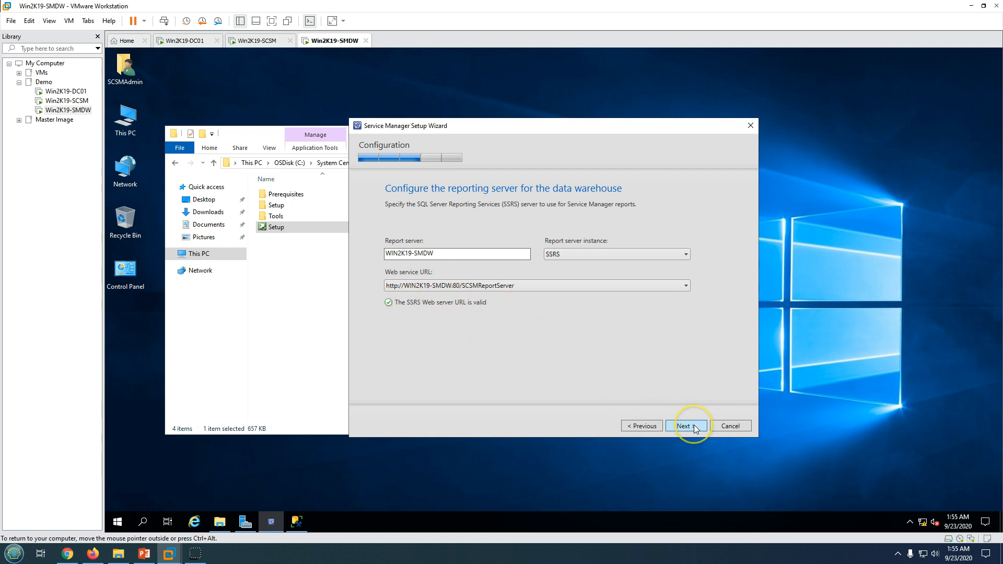
Run the Service Manager services under the LABSHANDSON scsmadmin domain account and test its credentials
left_click(433, 239)
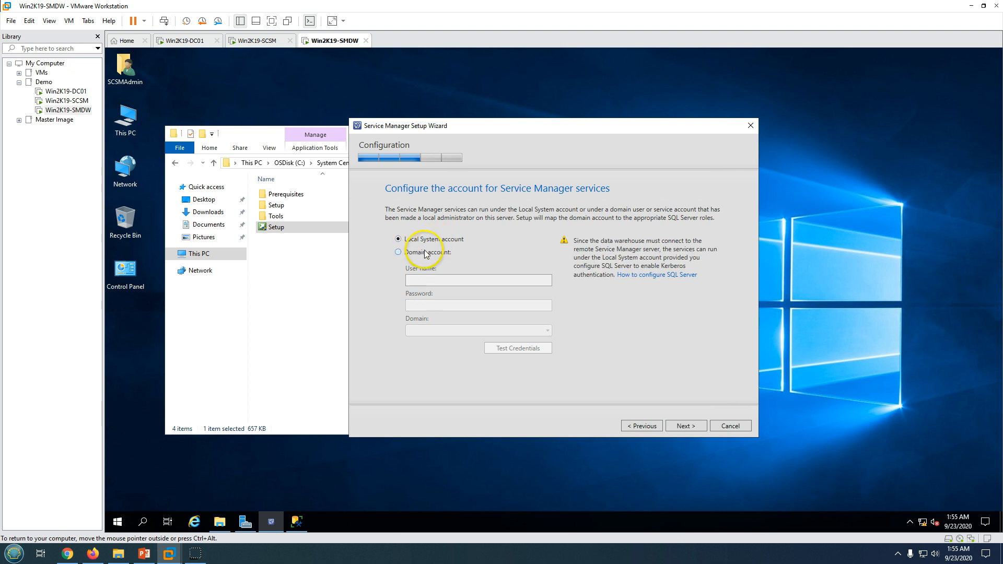
left_click(420, 252)
left_click(427, 282)
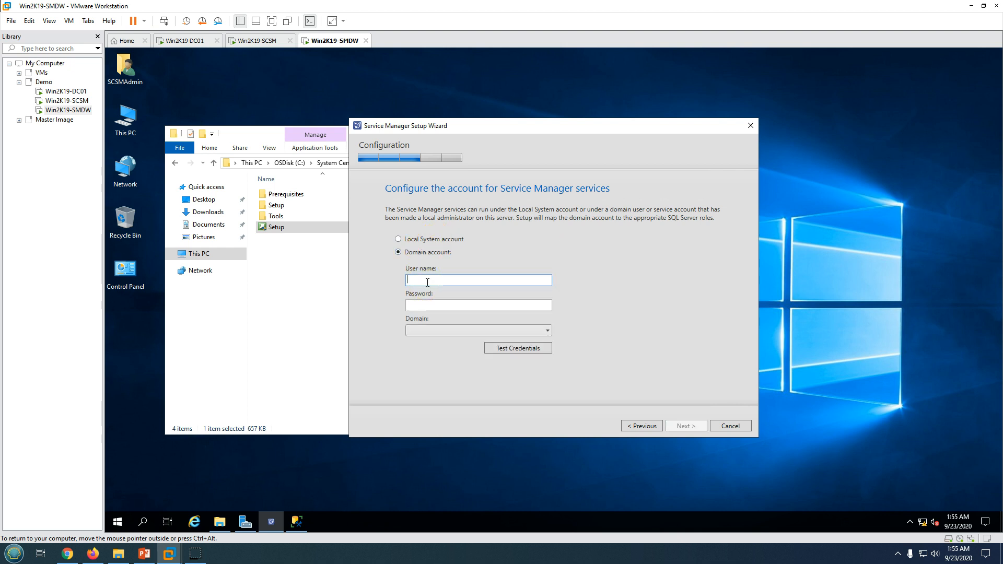
type("scsmadmin")
key("Tab")
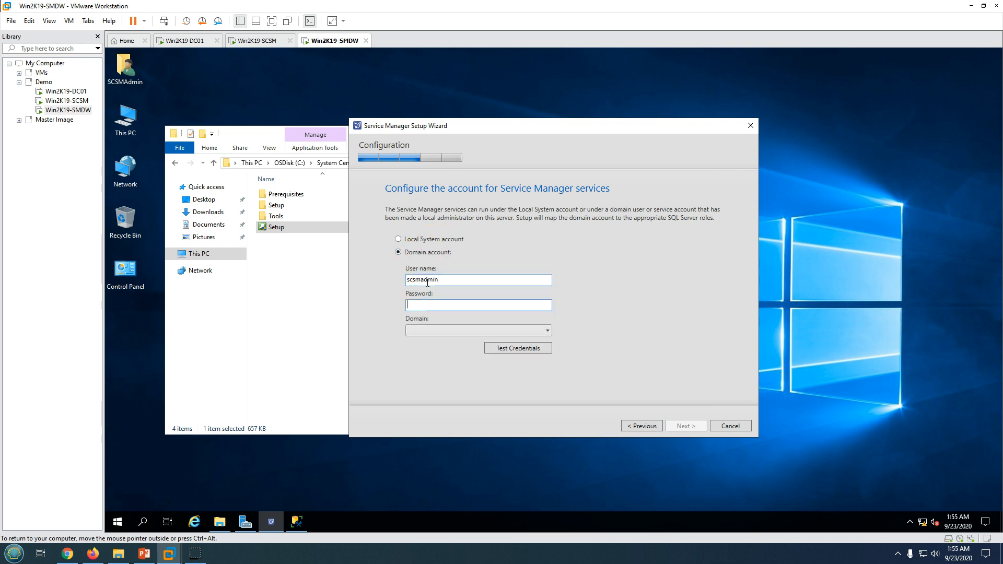
type("P@ssw0rd")
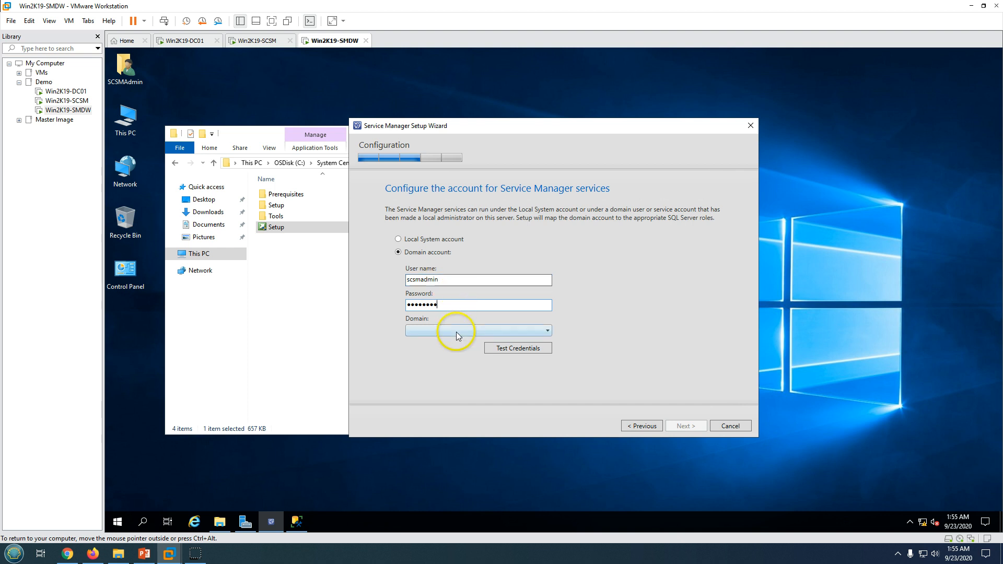
left_click(457, 331)
left_click(451, 344)
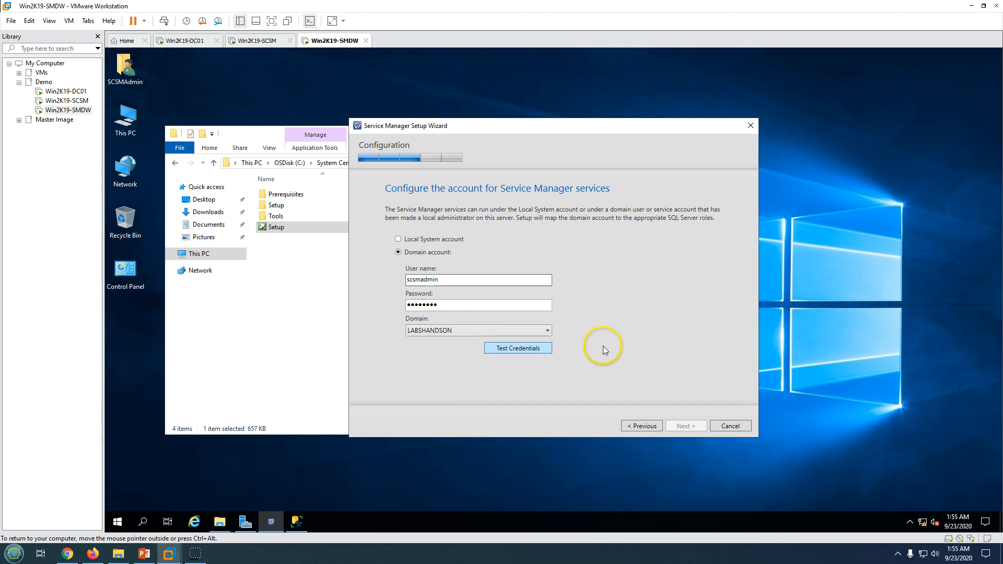
left_click(514, 349)
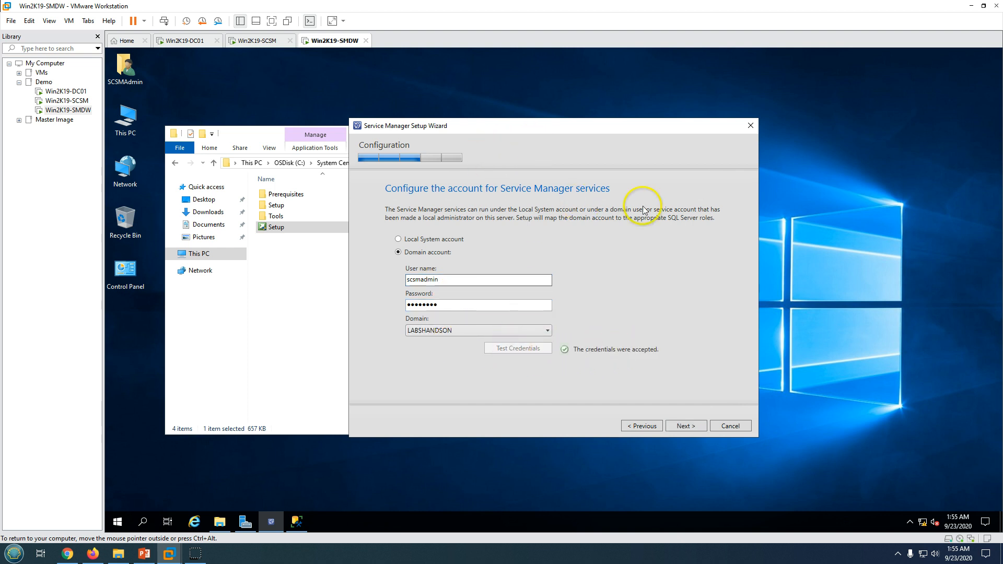
left_click(693, 430)
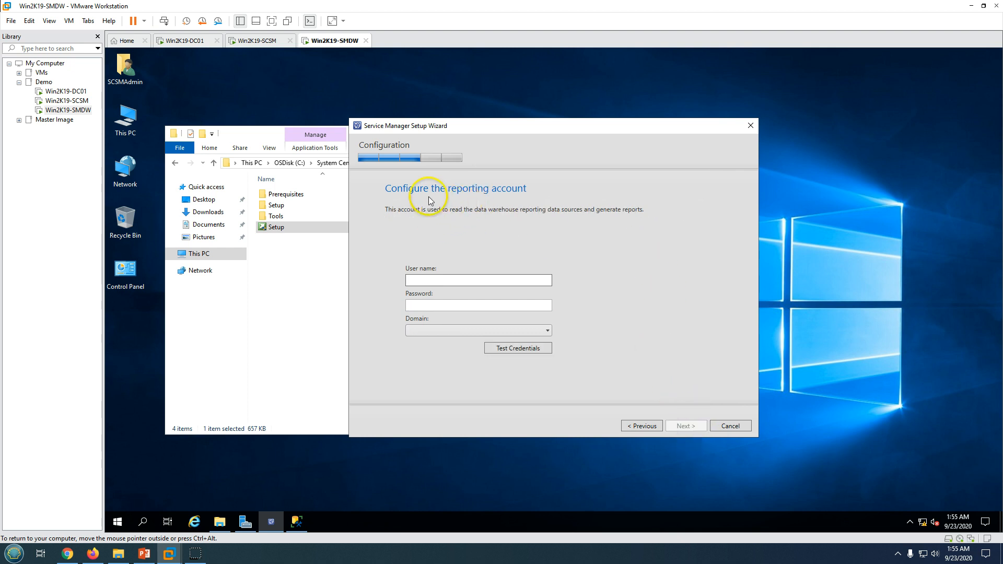
Set the reporting account to LABSHANDSON scsmadmin with its password and verify the credentials
left_click(419, 281)
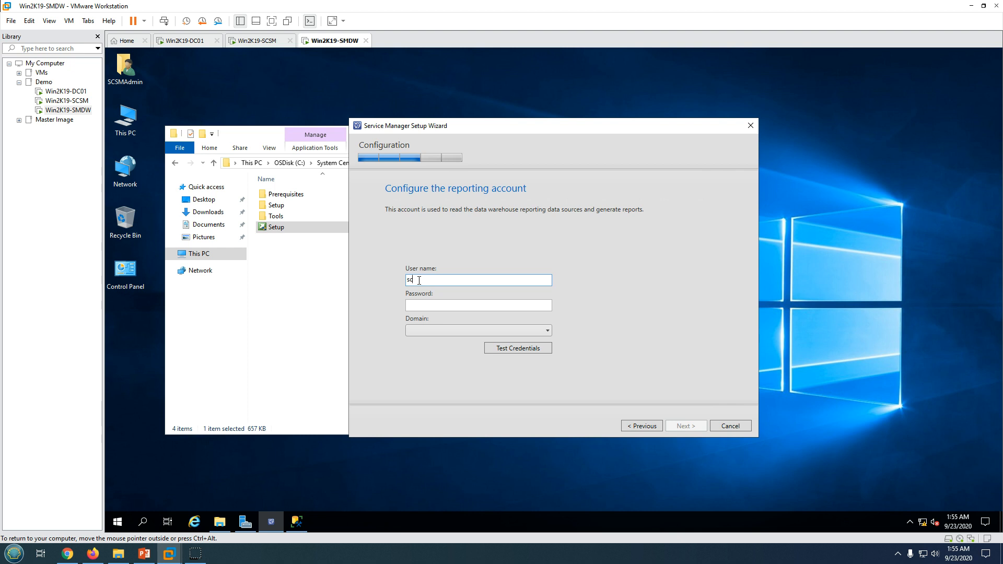
type("scsmadmin")
key("Tab")
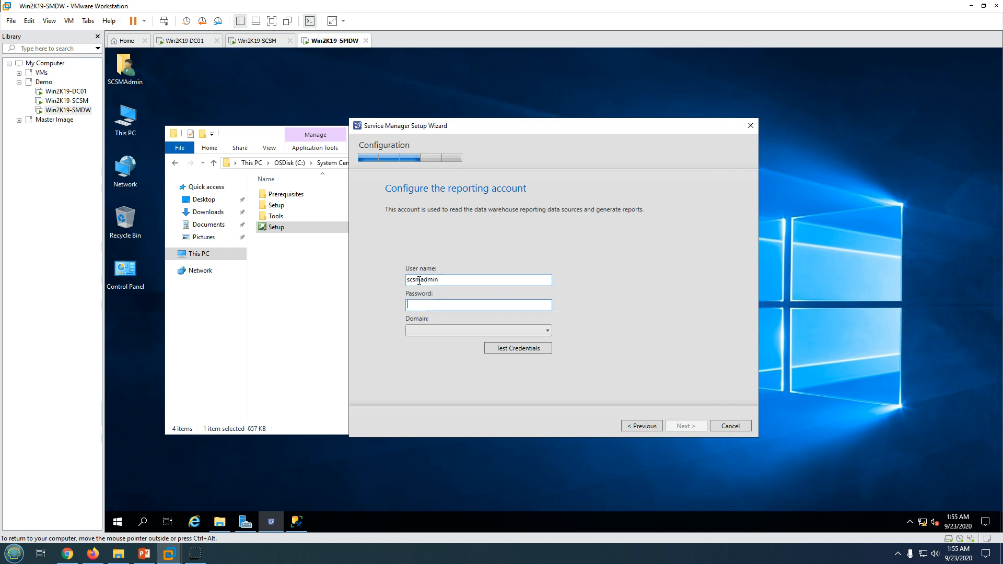
type("••••••••")
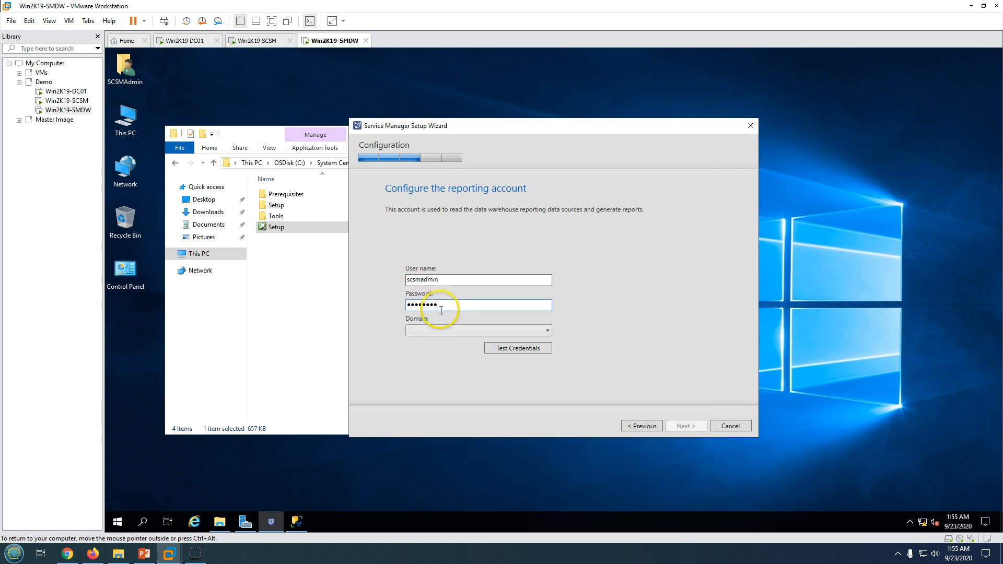
left_click(441, 330)
left_click(441, 342)
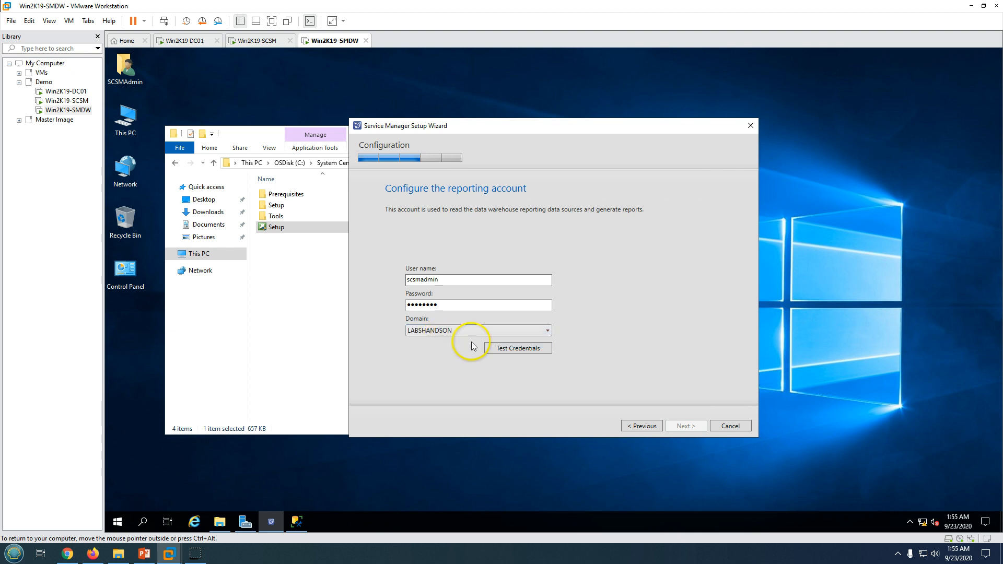
left_click(499, 349)
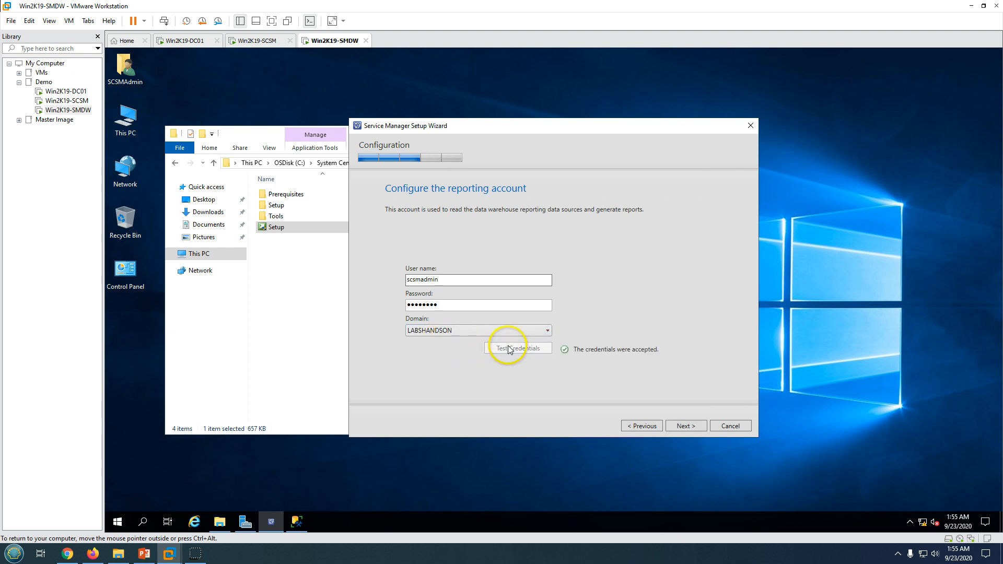
left_click(685, 427)
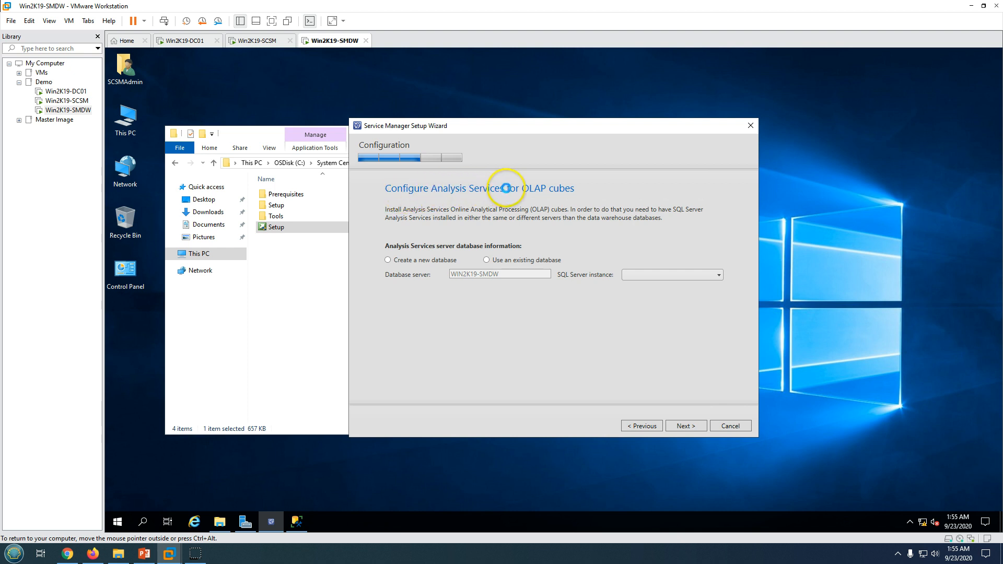
Create the new DWASDataBase Analysis Services database on WIN2K19-SMDW's Default instance
left_click(406, 260)
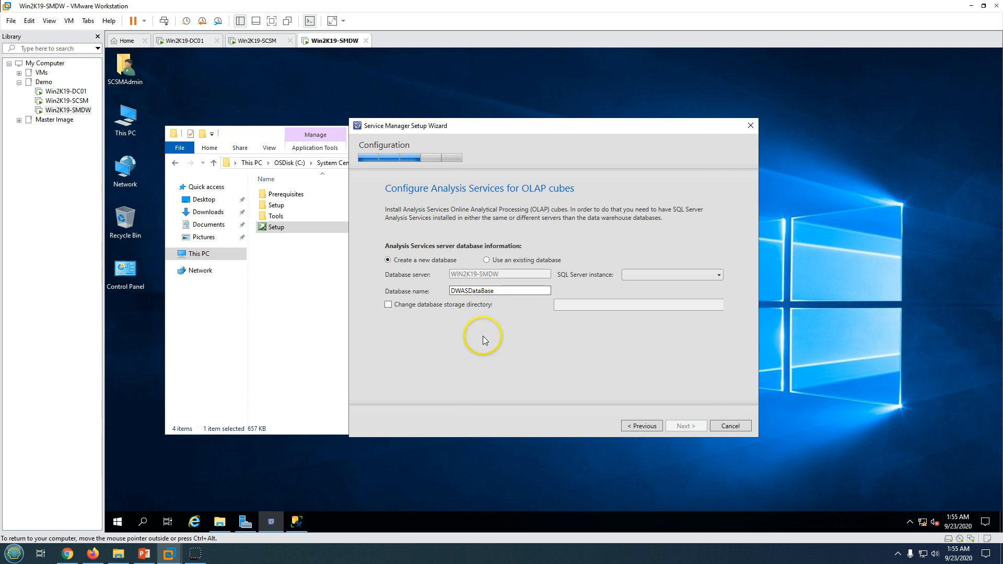
left_click(654, 274)
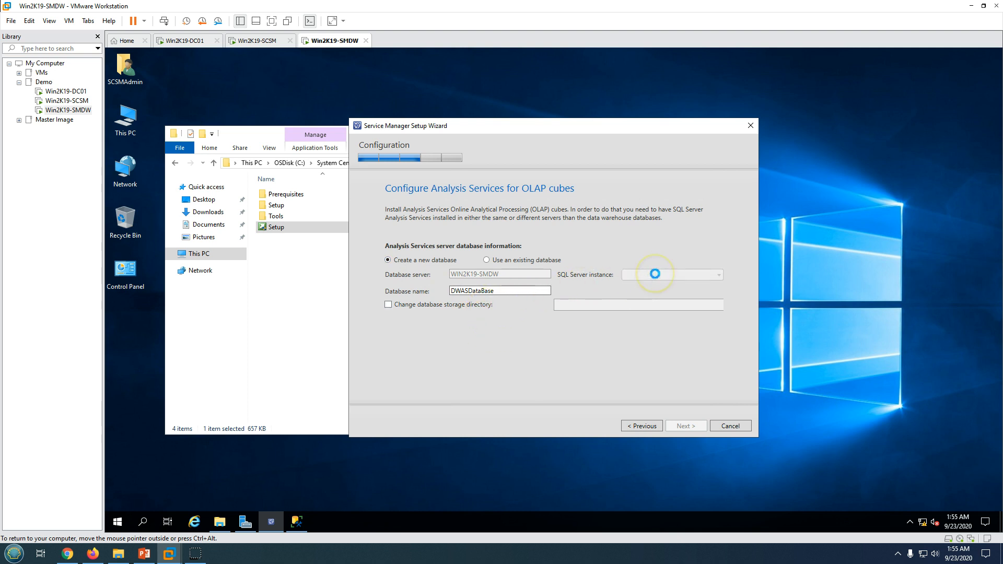
left_click(558, 316)
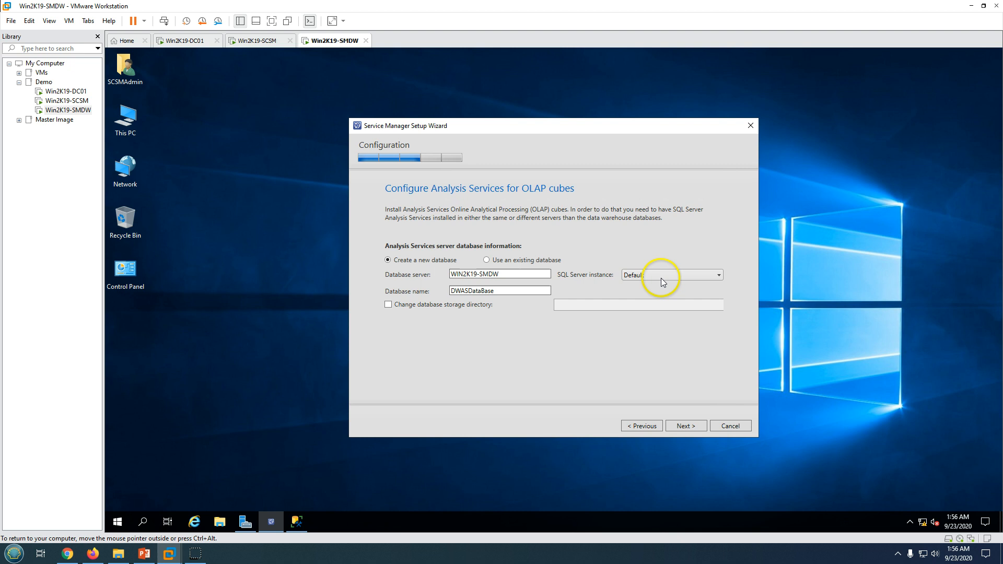
left_click(661, 278)
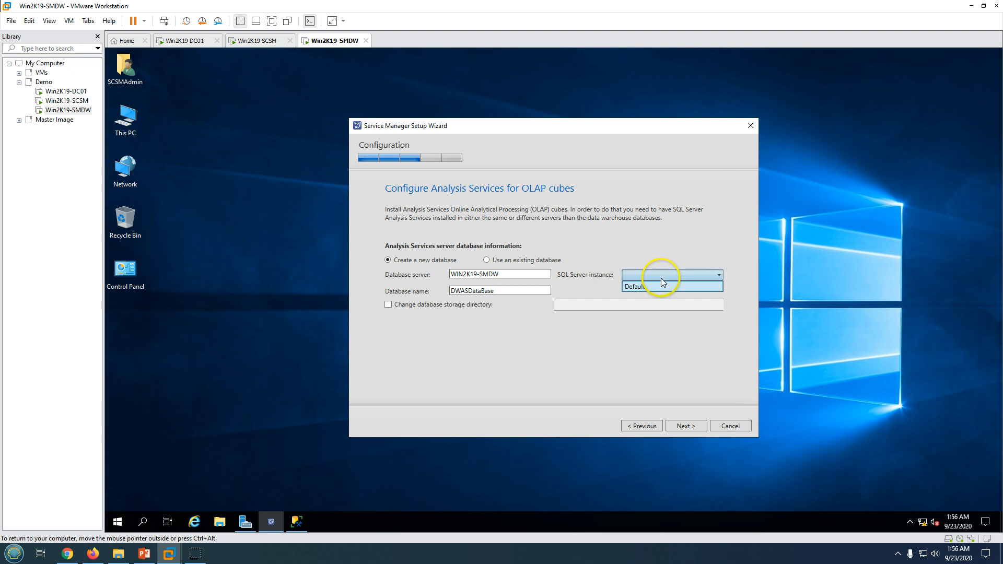
left_click(661, 286)
double_click(450, 291)
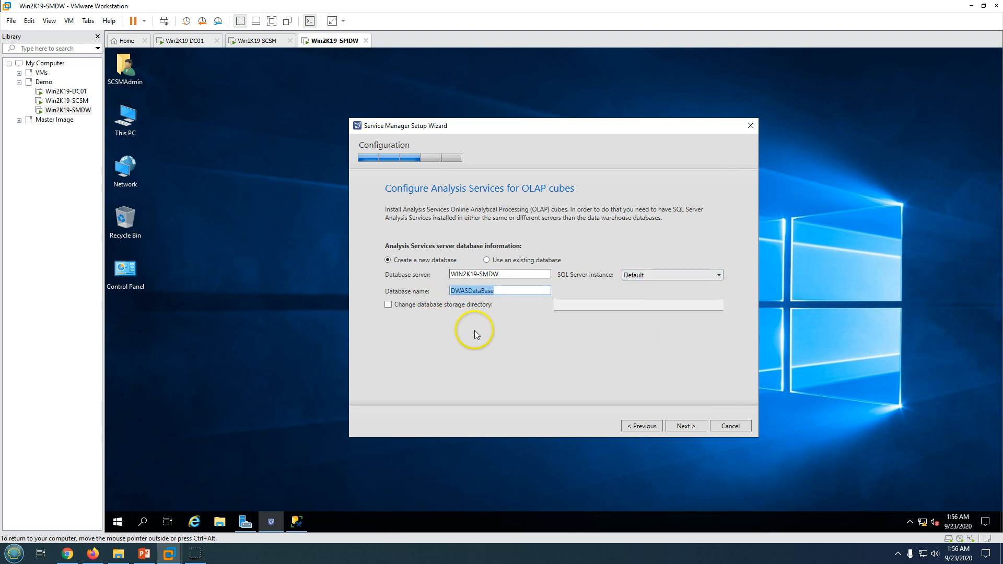
left_click(693, 426)
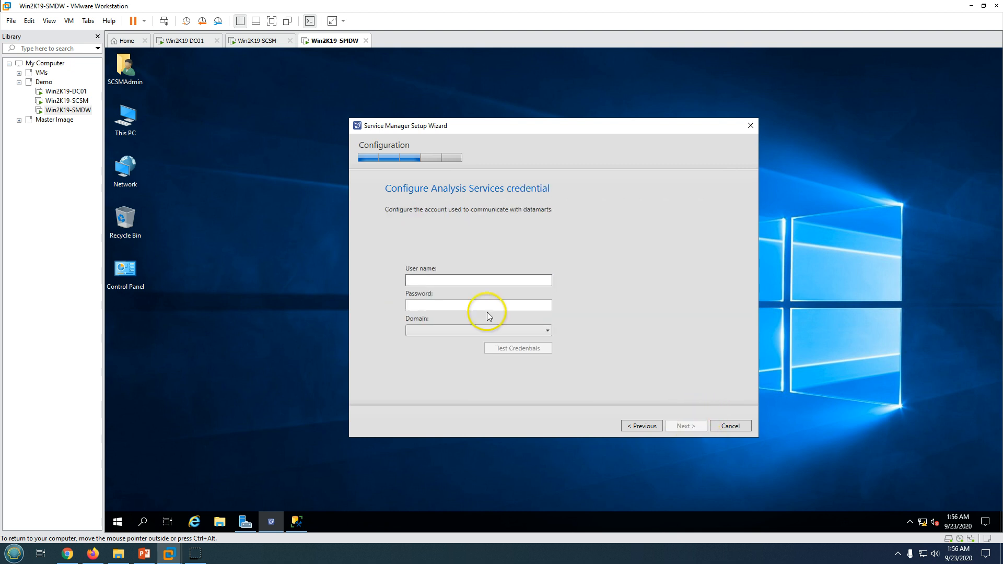
Enter LABSHANDSON scsmadmin credentials for Analysis Services, fix the rejected password, and retest successfully
left_click(444, 280)
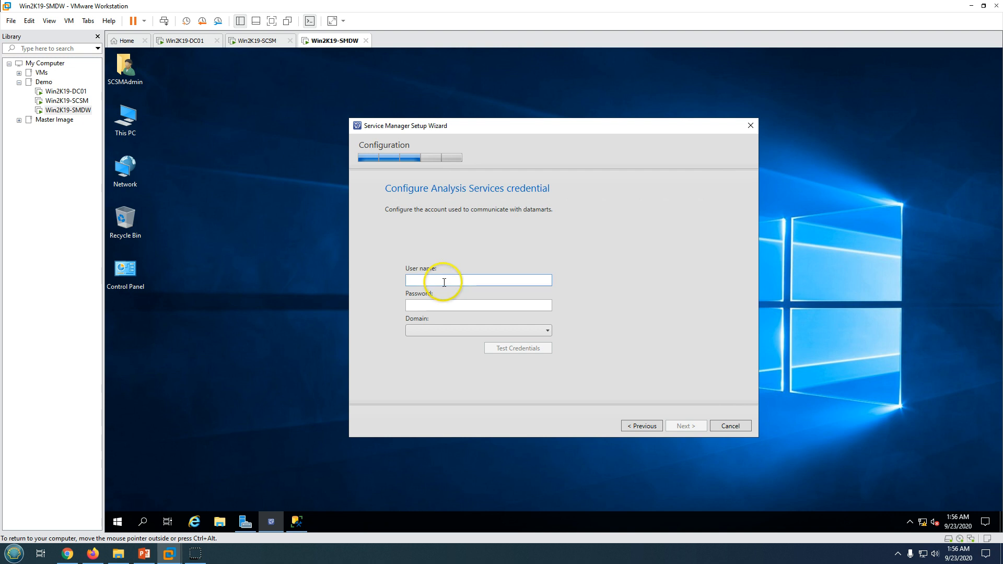
type("scs")
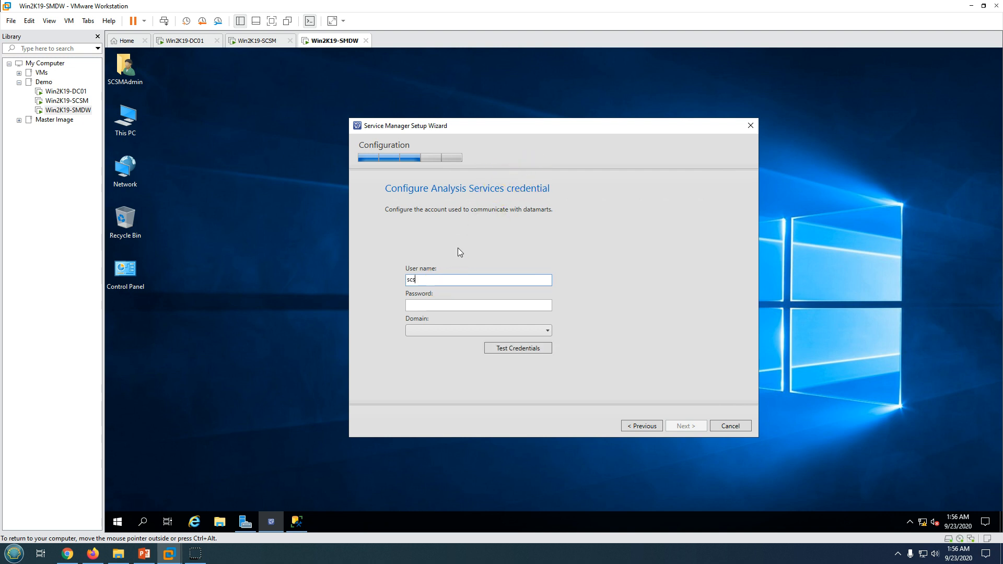
type("madmin")
key("Tab")
type("••")
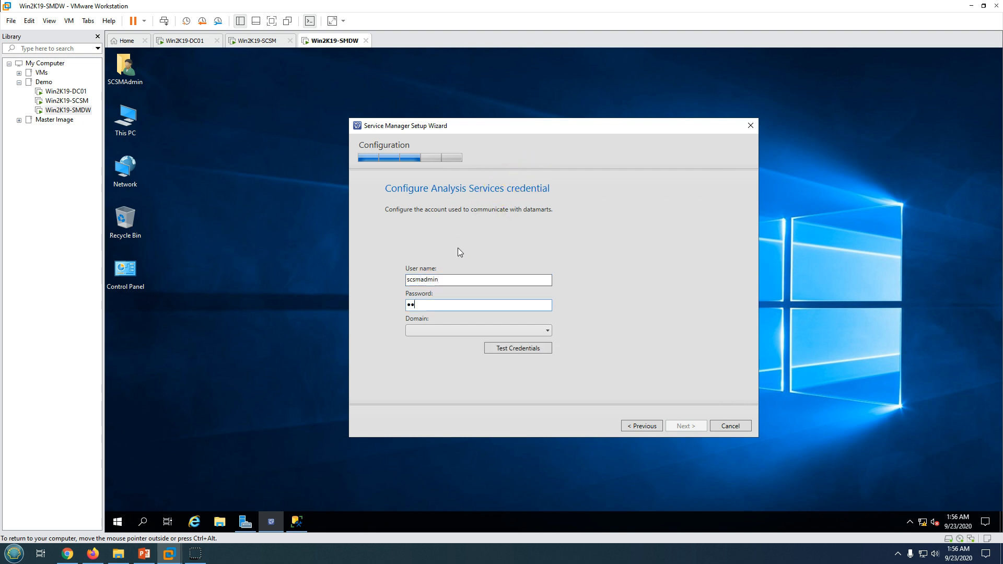
type("•••••")
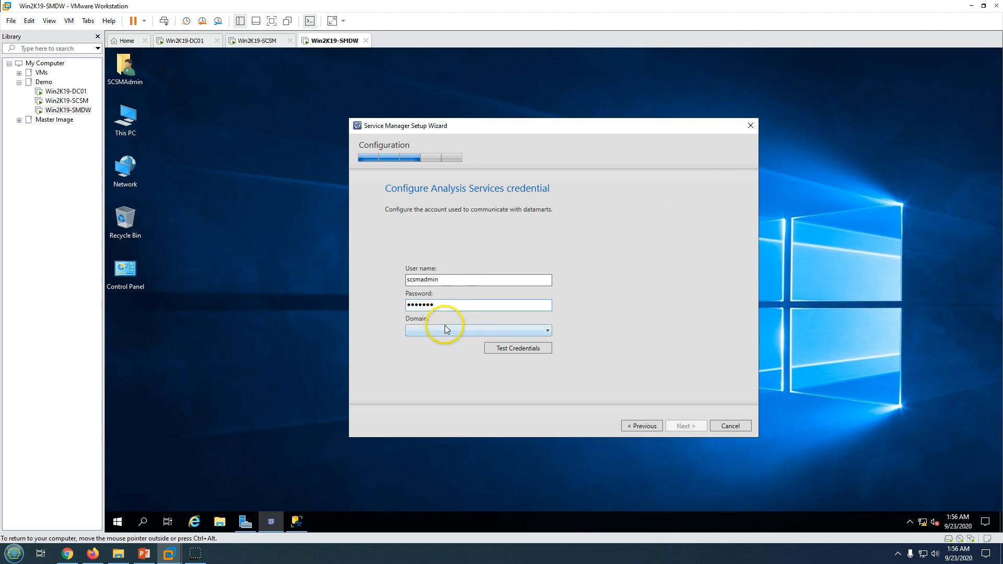
left_click(444, 329)
left_click(445, 342)
left_click(507, 351)
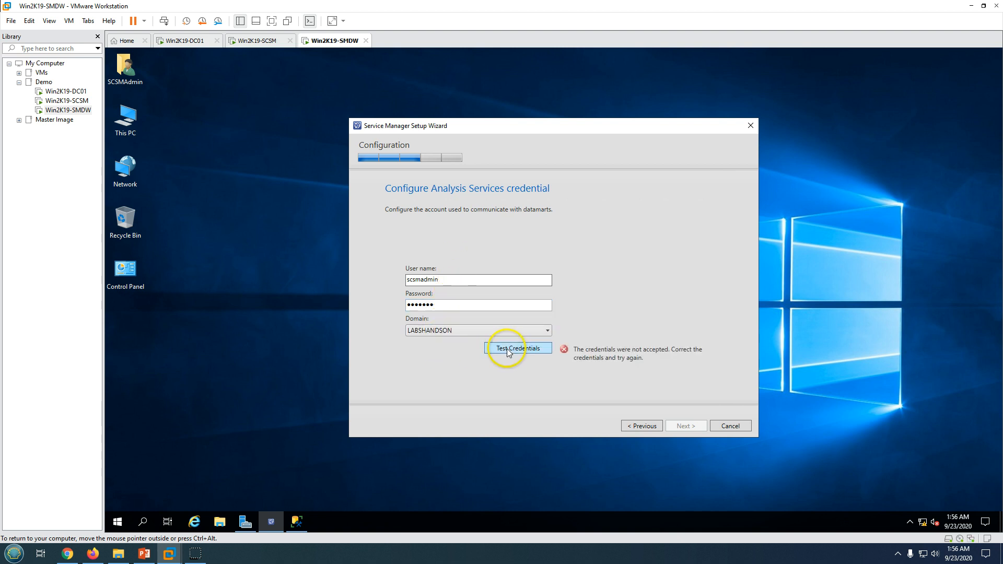
left_click_drag(459, 308, 380, 306)
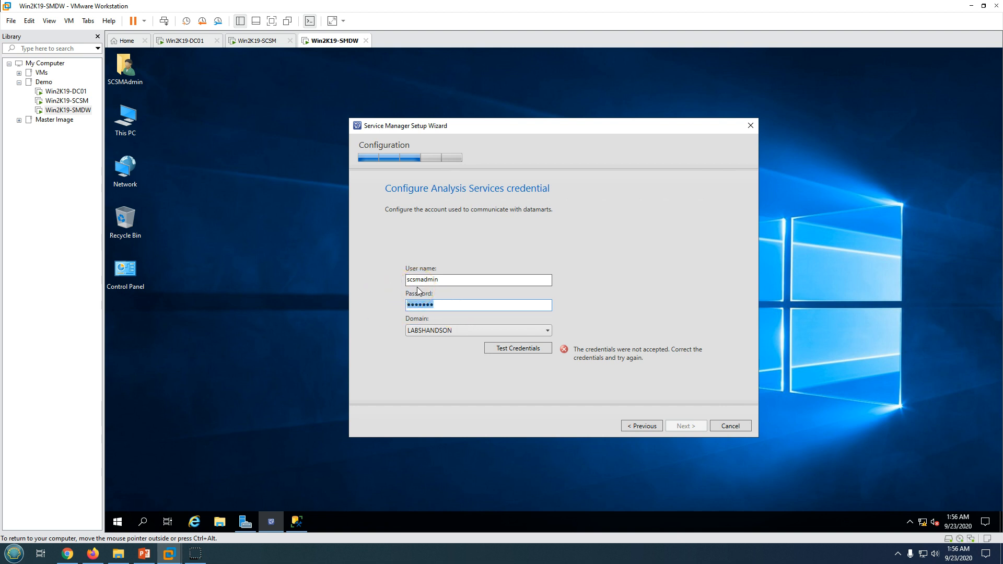
type("••••••••")
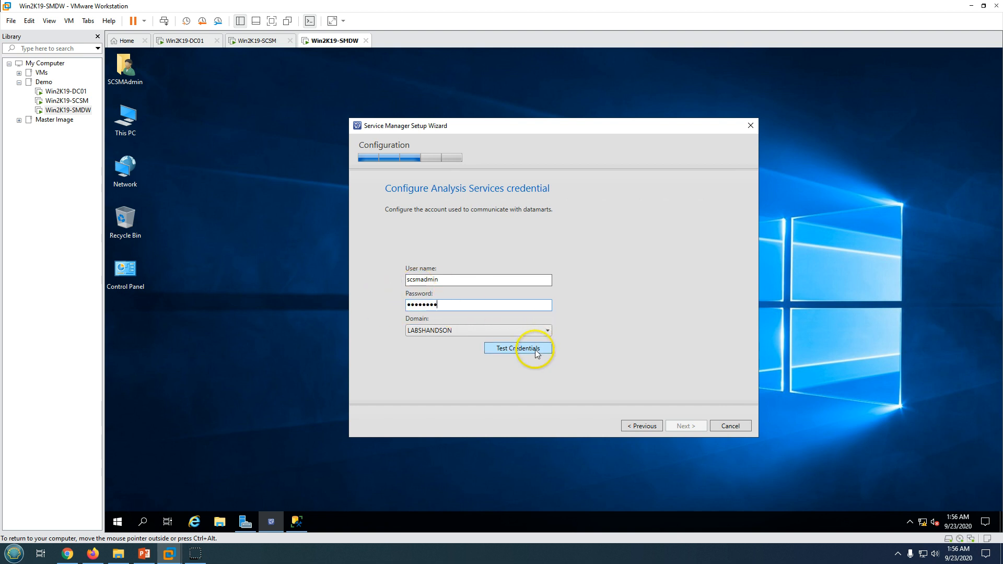
left_click(535, 349)
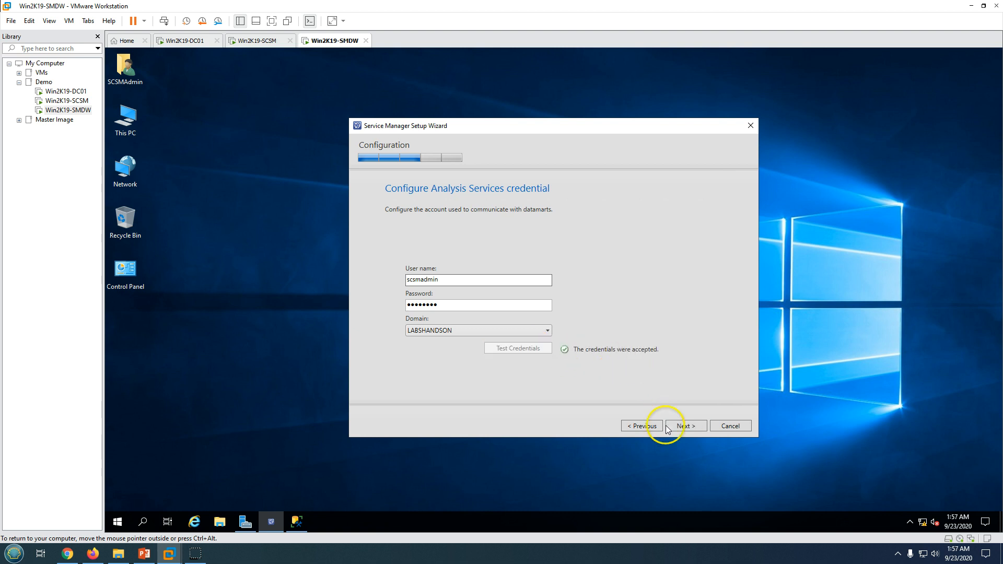
left_click(685, 427)
Scroll through the Installation summary to check the DWRepository and DWDataMart database locations
left_click(688, 427)
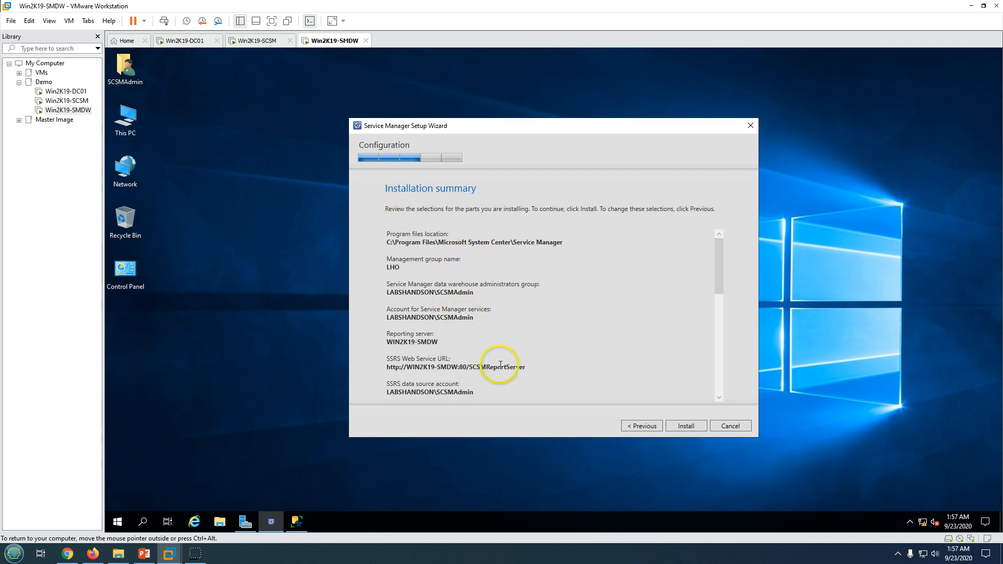
scroll(499, 365, "down", 5)
scroll(500, 366, "down", 5)
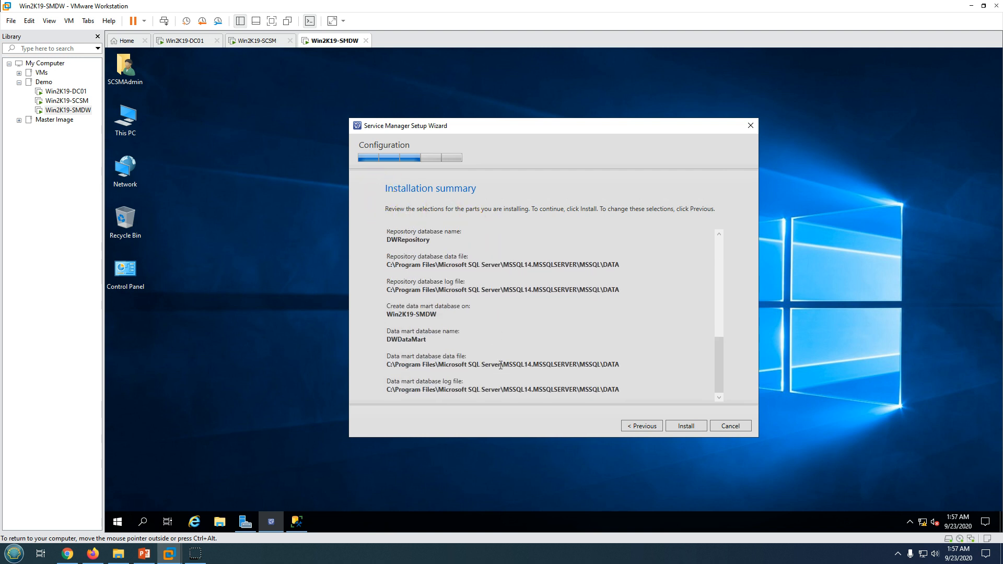
scroll(535, 360, "up", 11)
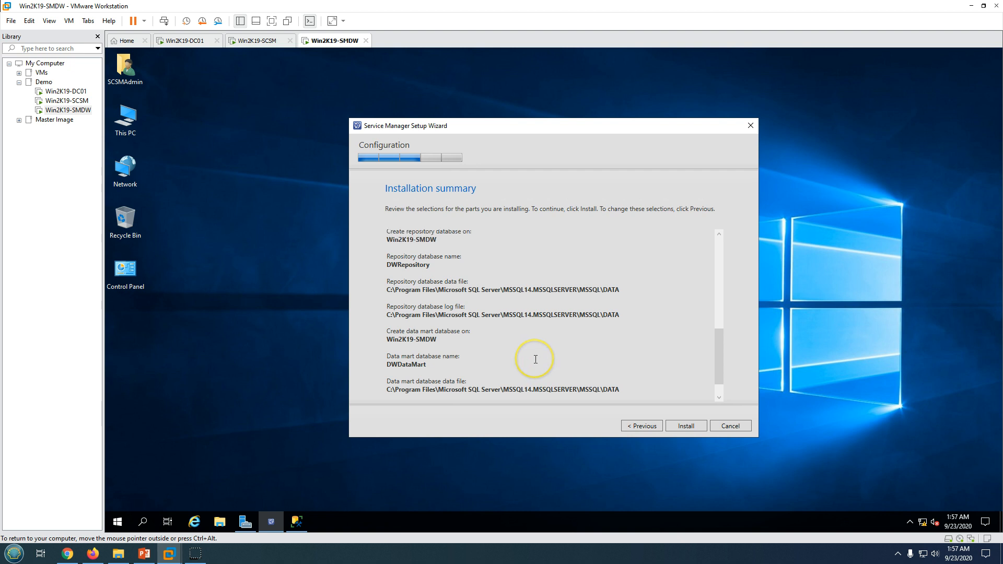
scroll(471, 316, "down", 8)
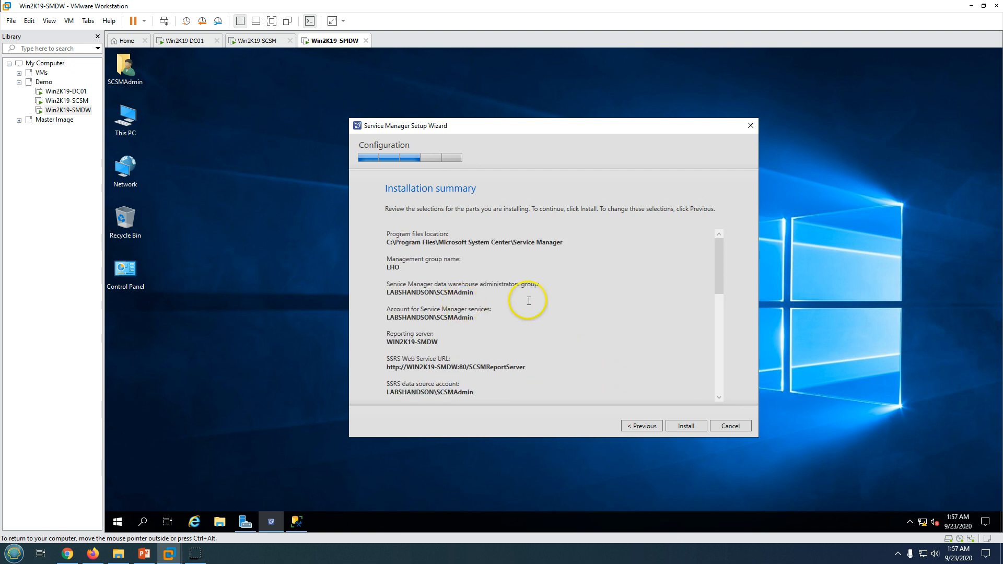
scroll(597, 323, "down", 3)
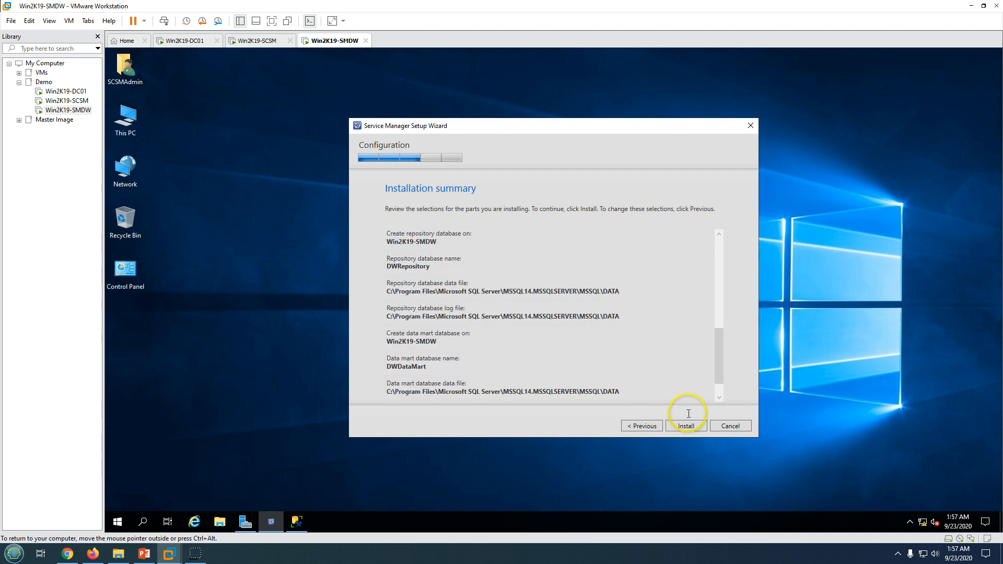
Start the data warehouse installation and arrange the installer alongside SQL Server Management Studio
left_click(686, 426)
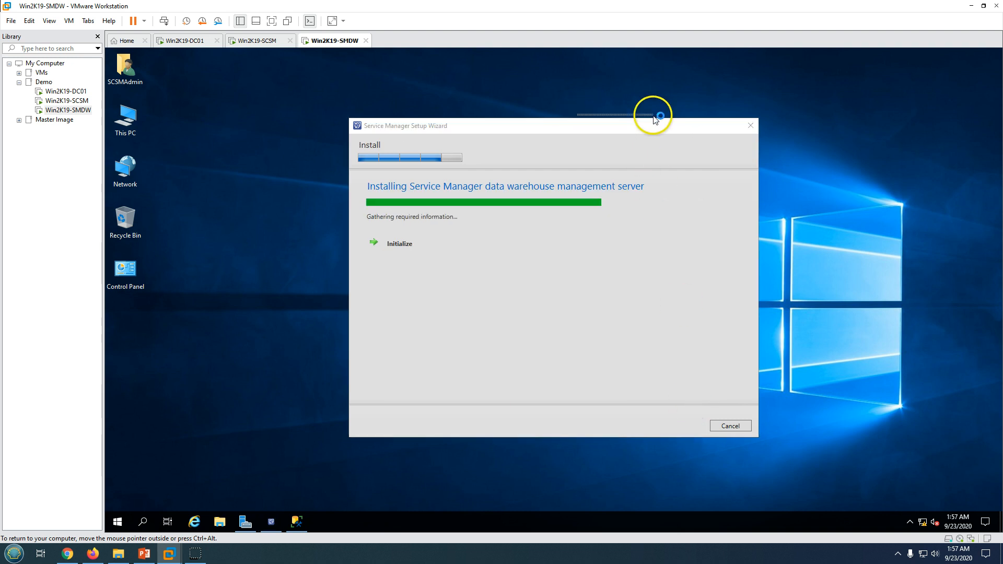
left_click_drag(528, 127, 638, 132)
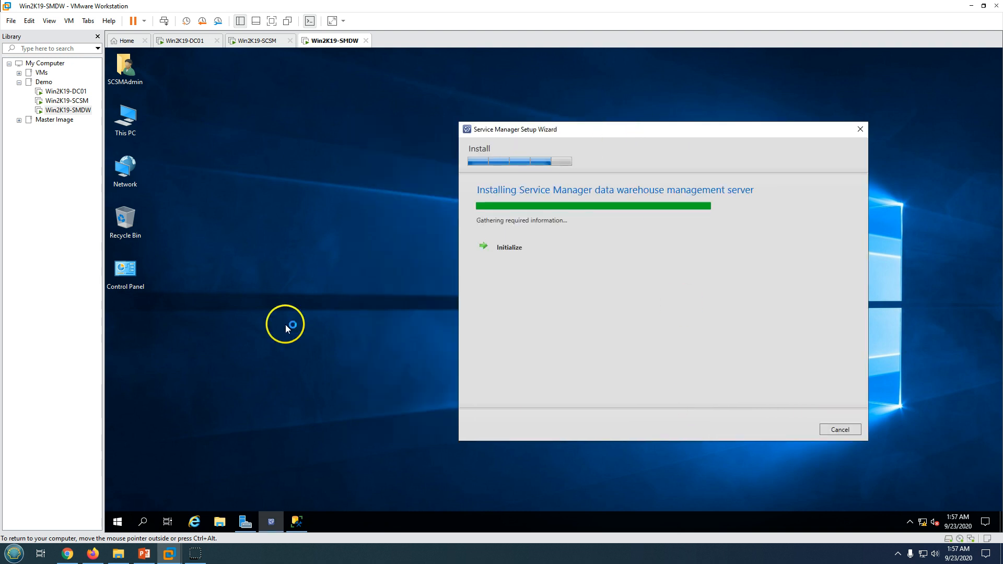
left_click(297, 527)
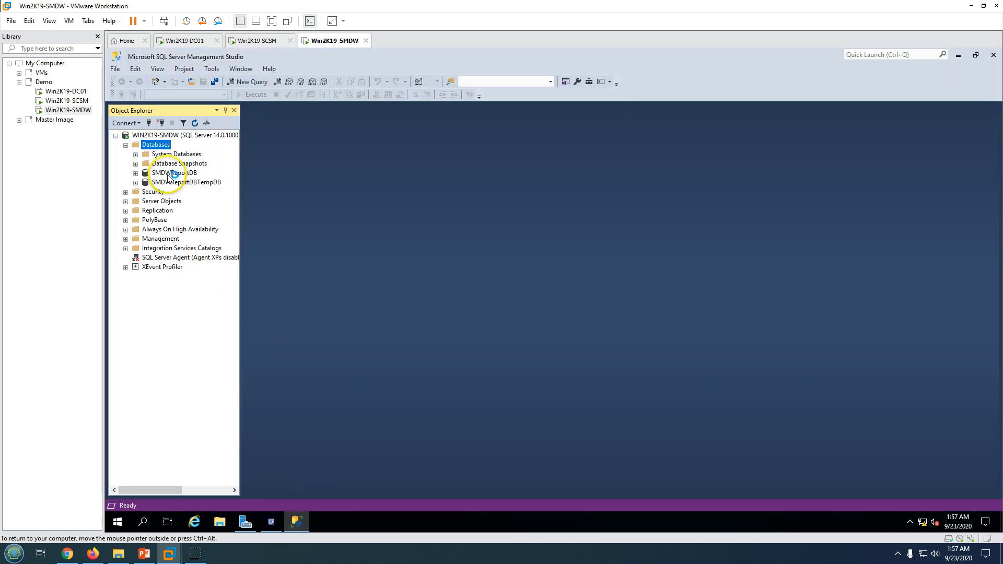
left_click(268, 524)
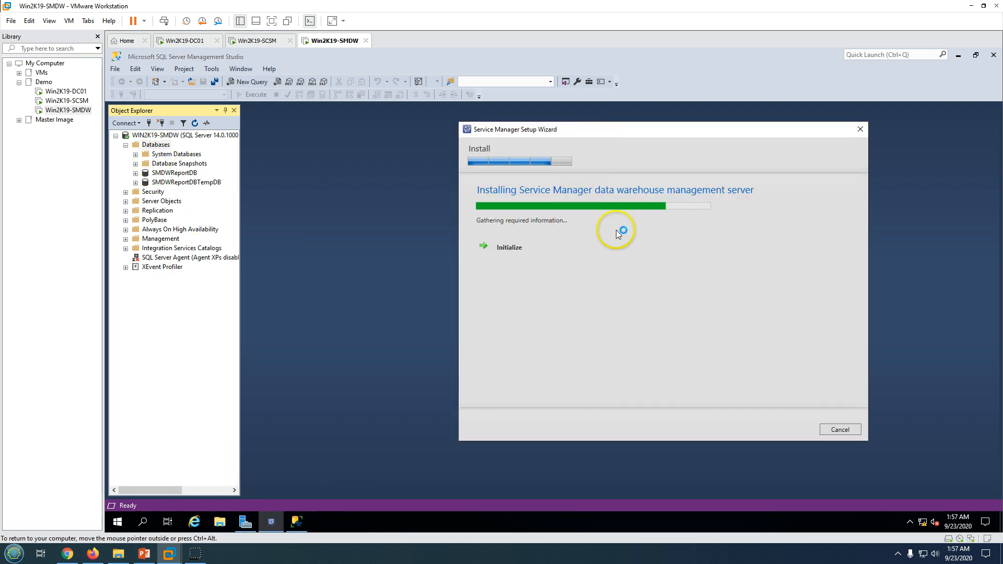
left_click_drag(669, 139, 627, 141)
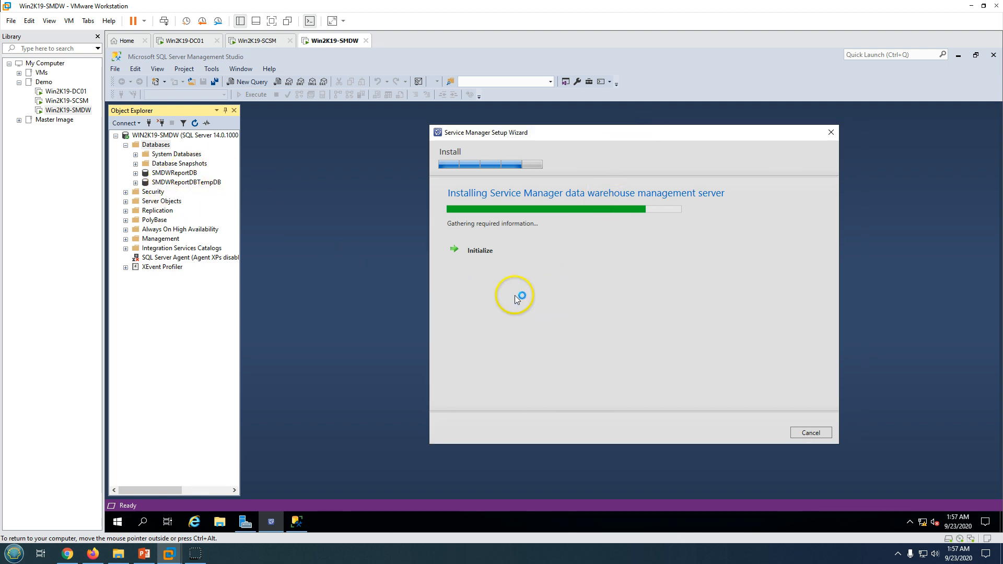
Glance at the presentation slide show, then switch to the Service Manager management server VM
left_click(144, 553)
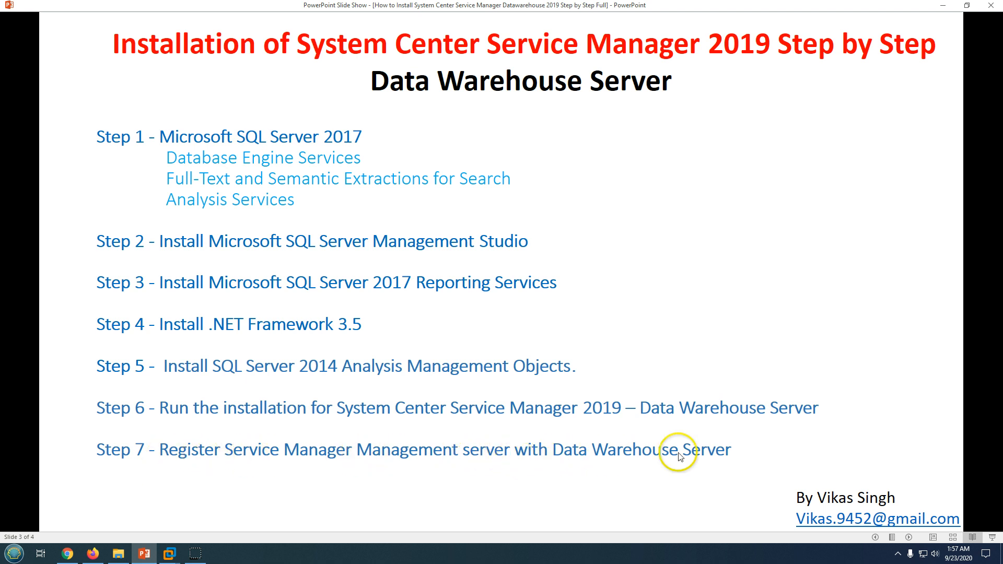
left_click(144, 554)
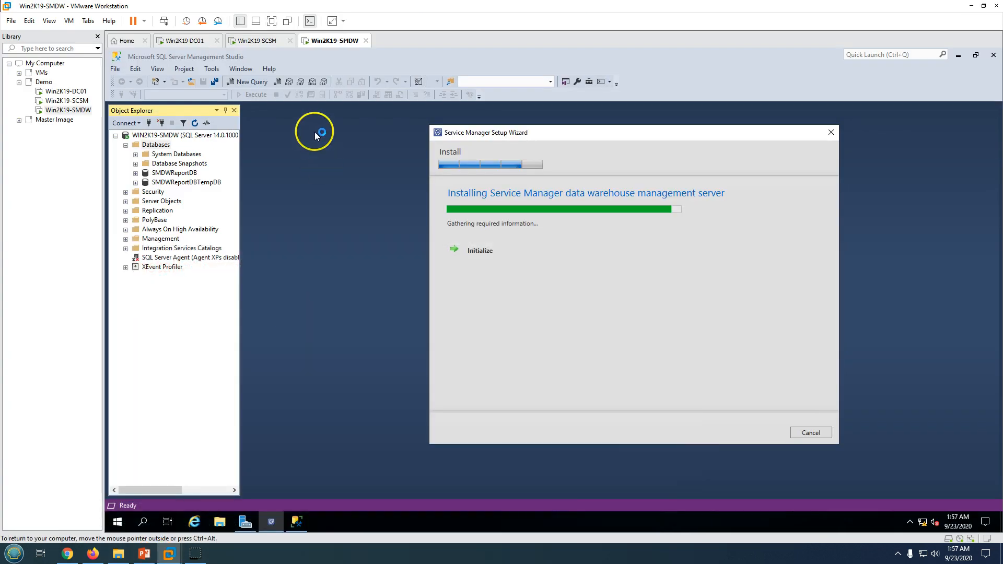
left_click(258, 40)
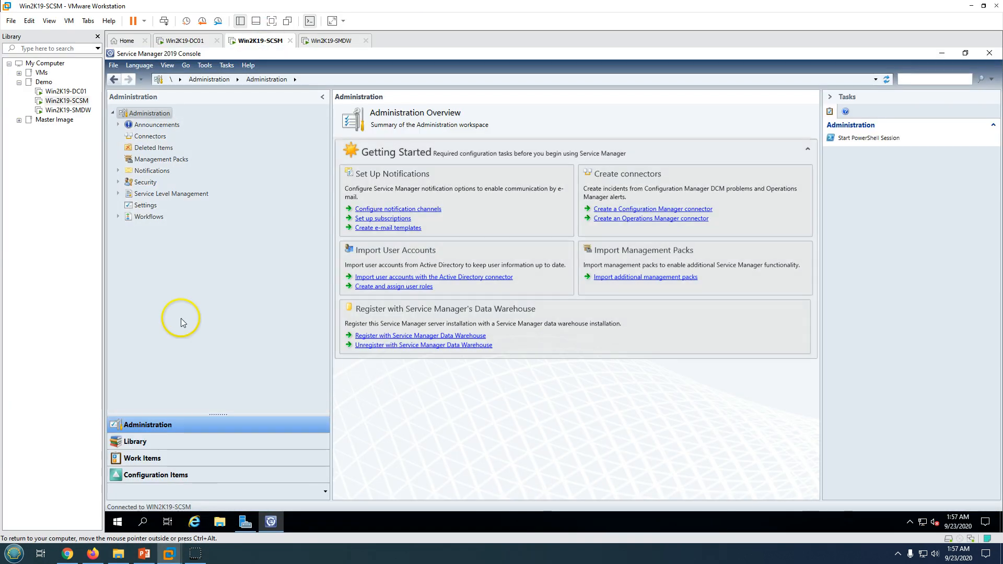
left_click(385, 335)
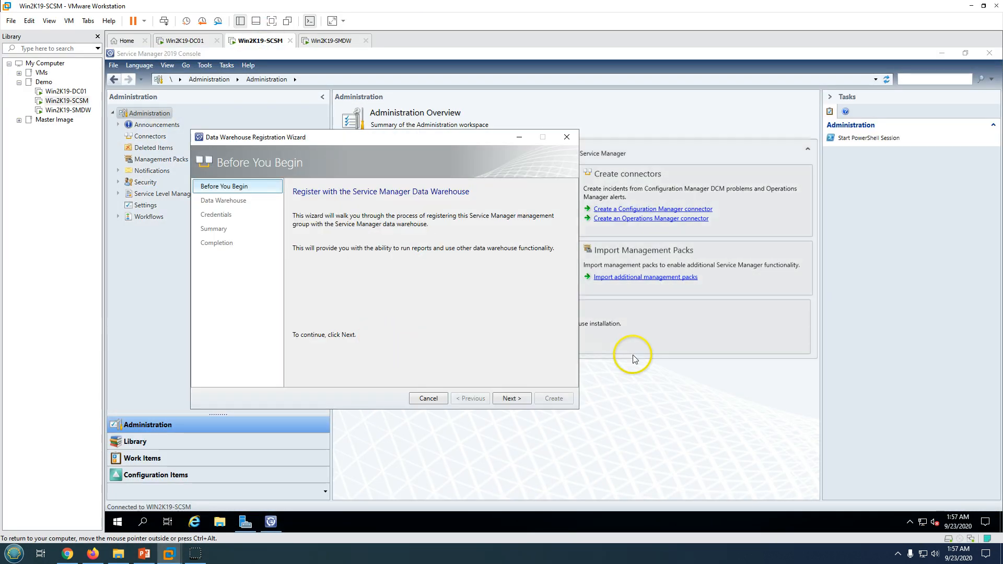
left_click(565, 140)
left_click(586, 320)
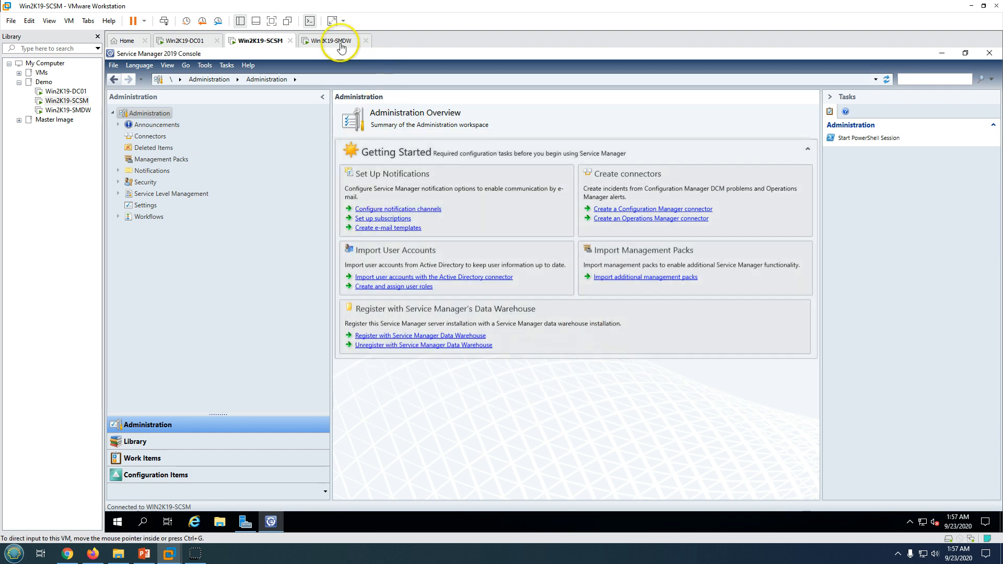
left_click(341, 42)
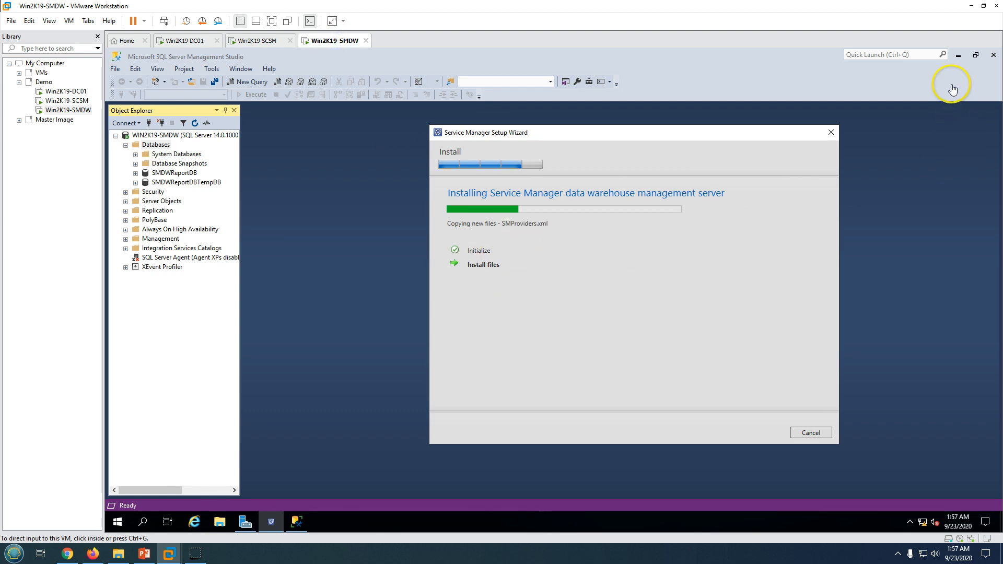
Refresh SSMS Databases to reveal DWDataMart, DWRepository and DWStagingAndConfig, then minimize SSMS
left_click(955, 59)
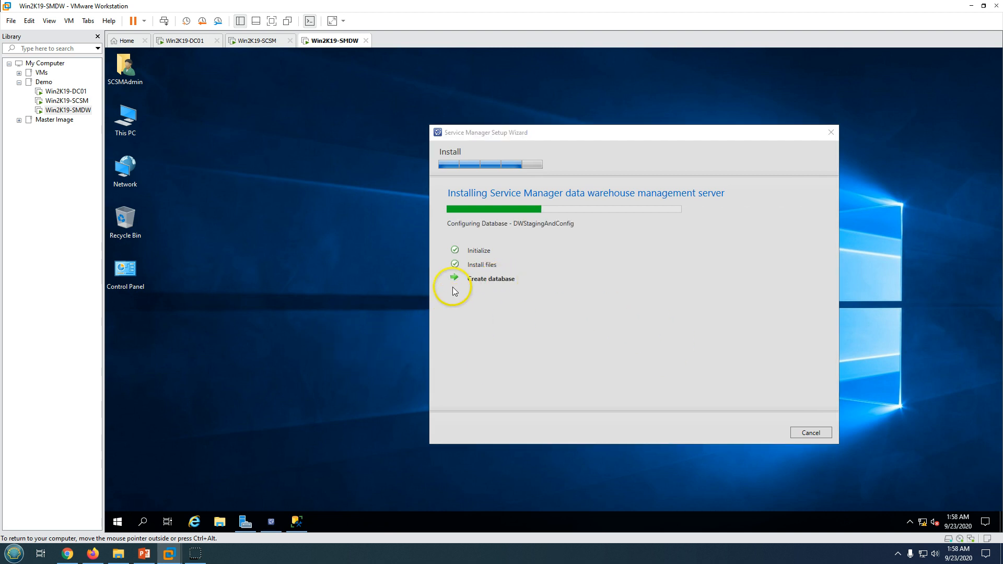
left_click_drag(469, 281, 561, 281)
left_click(347, 325)
left_click(297, 522)
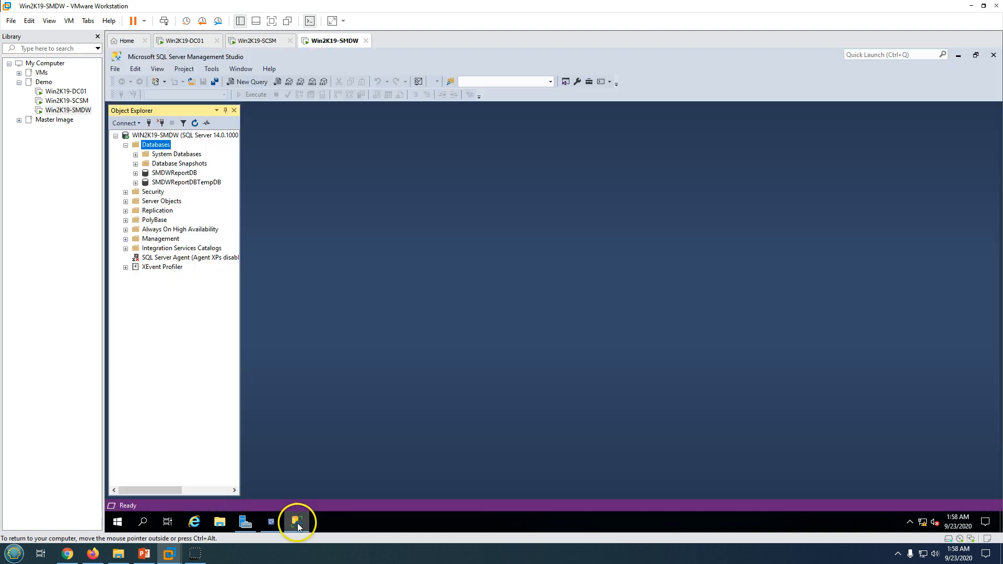
right_click(154, 146)
left_click(187, 275)
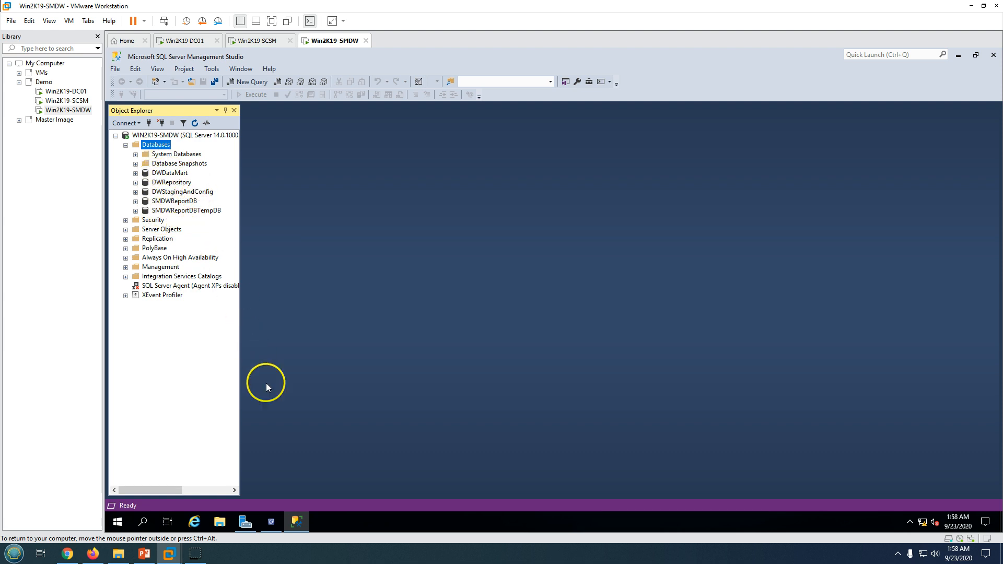
left_click(298, 522)
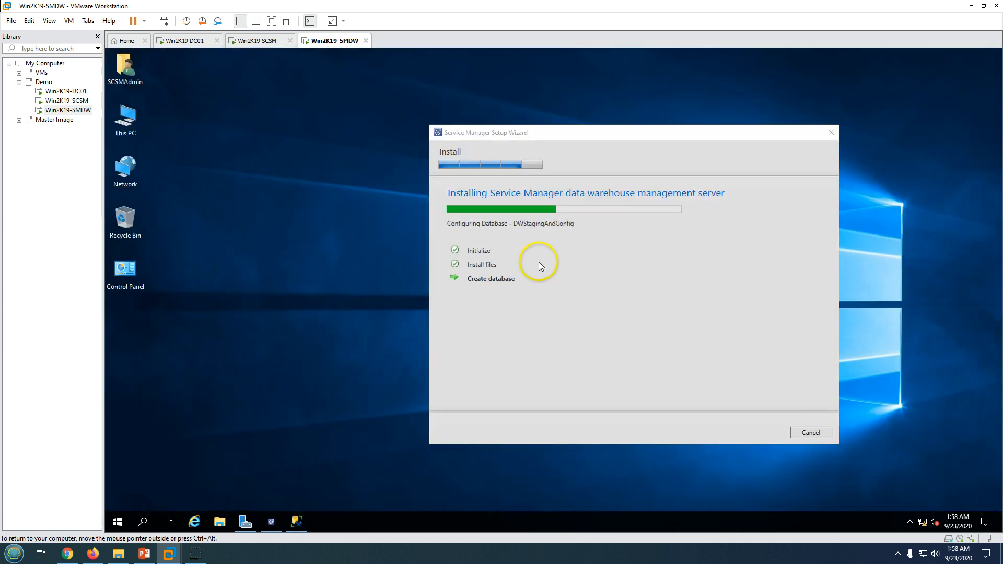
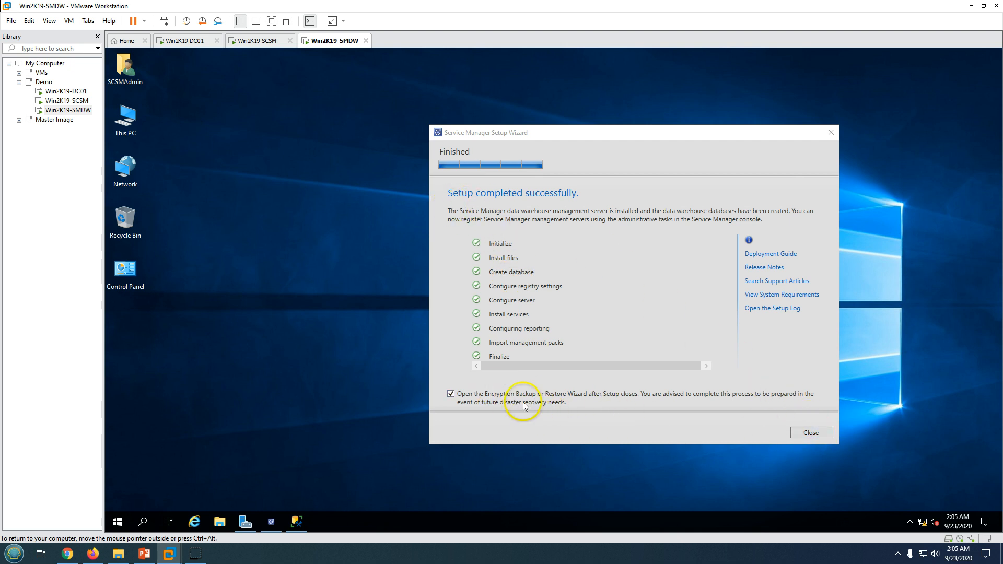
Close the finished setup and begin backing up the encryption key to the C: drive
left_click(808, 434)
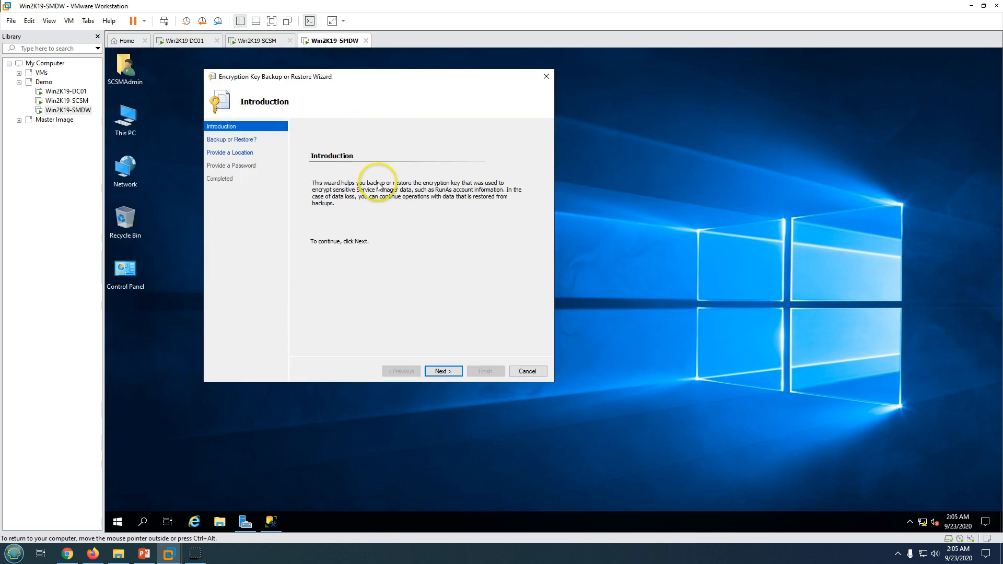
left_click(439, 371)
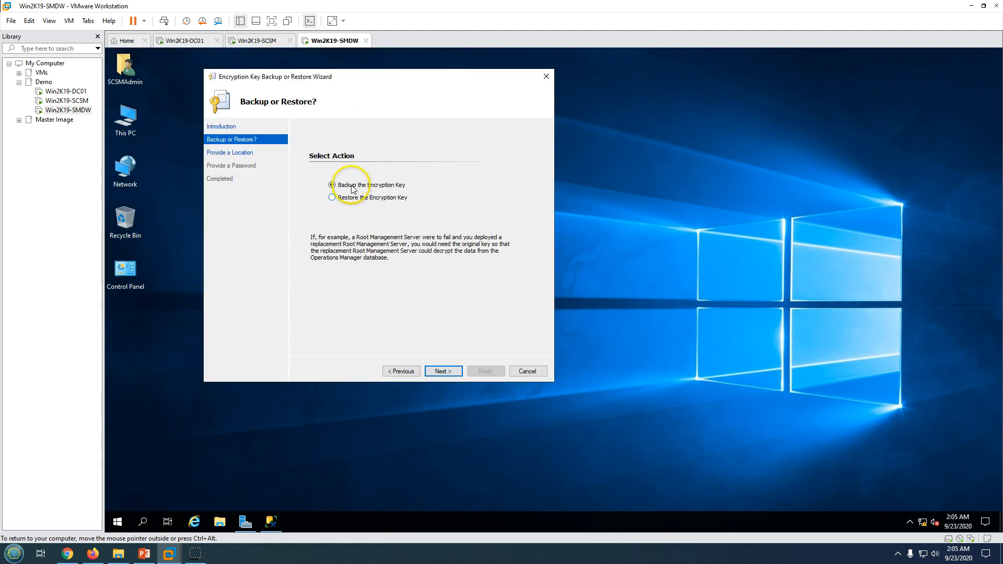
left_click(442, 371)
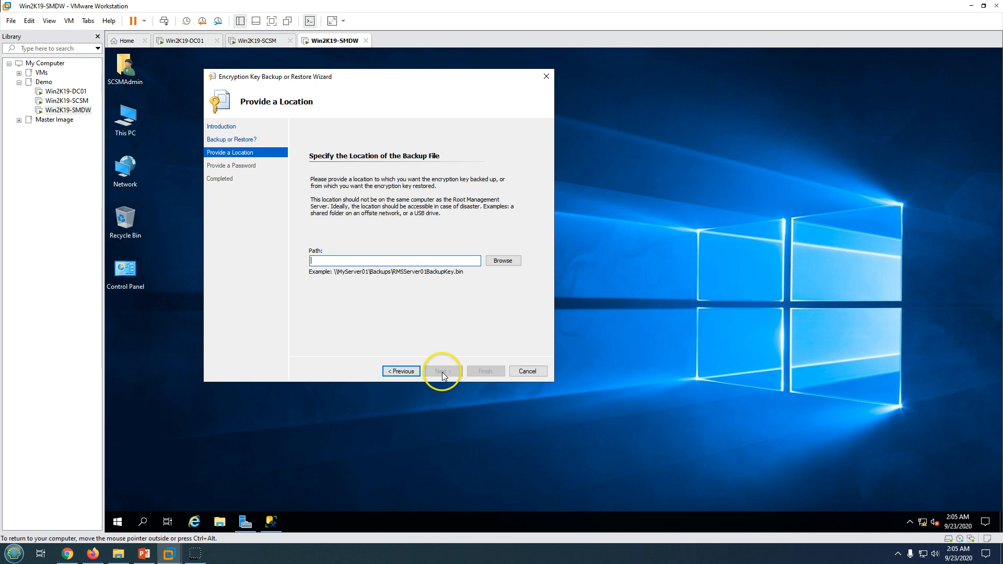
left_click(502, 261)
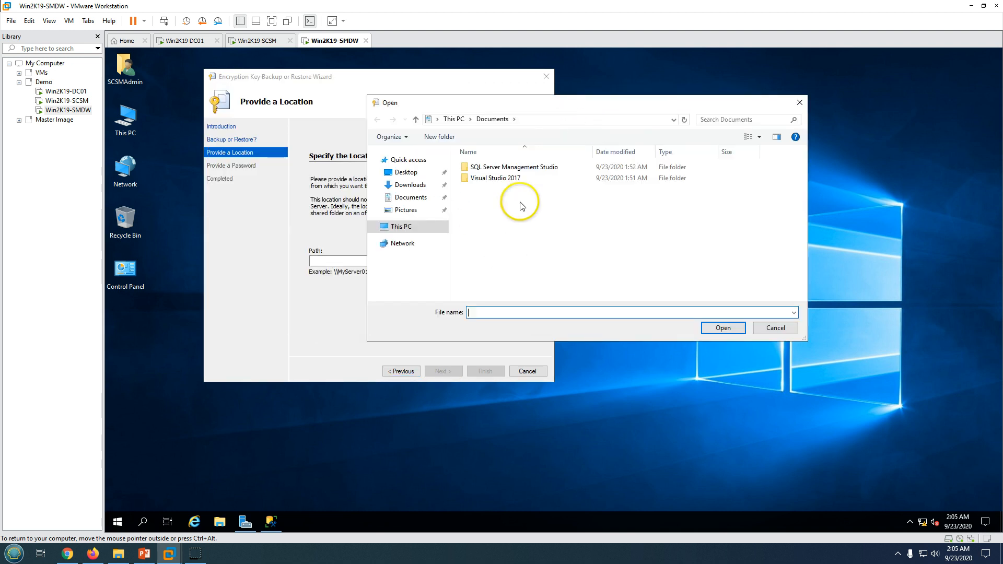
left_click(408, 226)
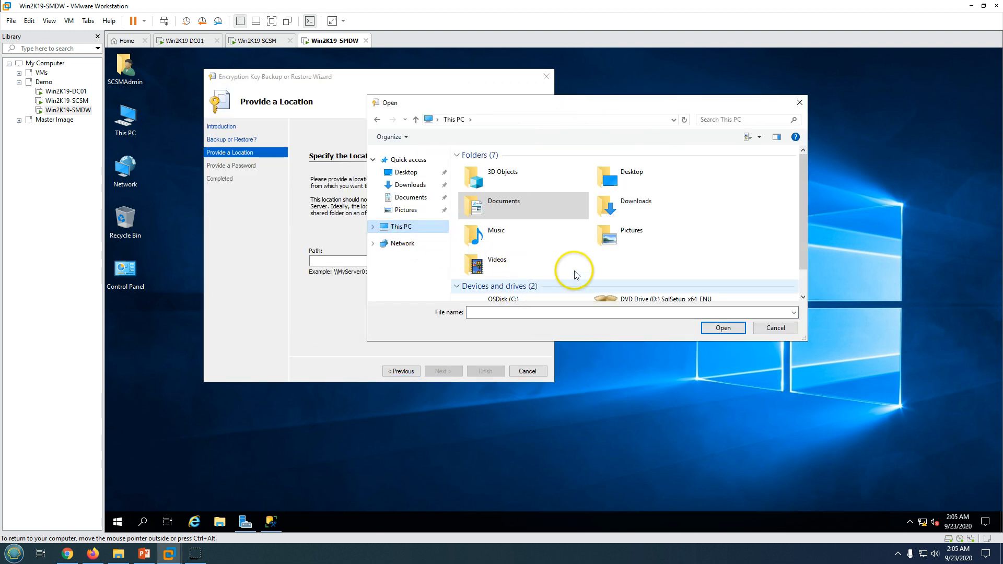
scroll(519, 277, "down", 1)
double_click(525, 291)
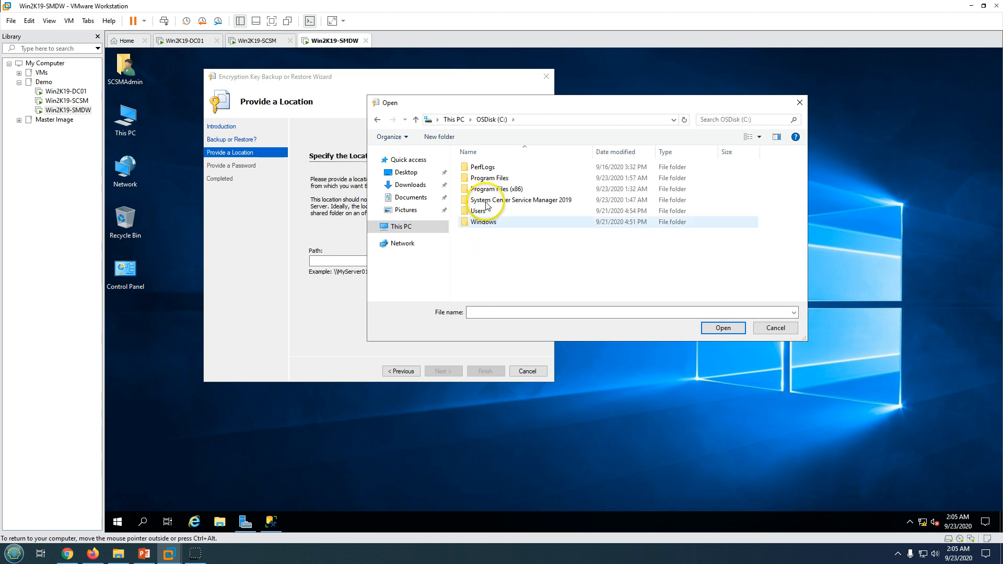
Create a new folder named 'SCSM Backup Keys' on C: and open it
left_click(440, 137)
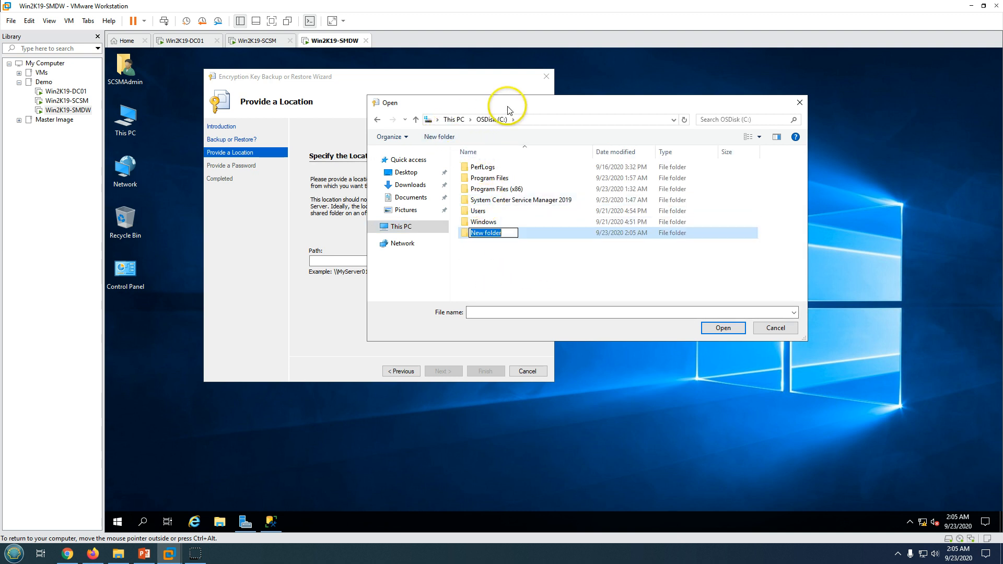
left_click_drag(508, 103, 574, 104)
left_click(558, 235)
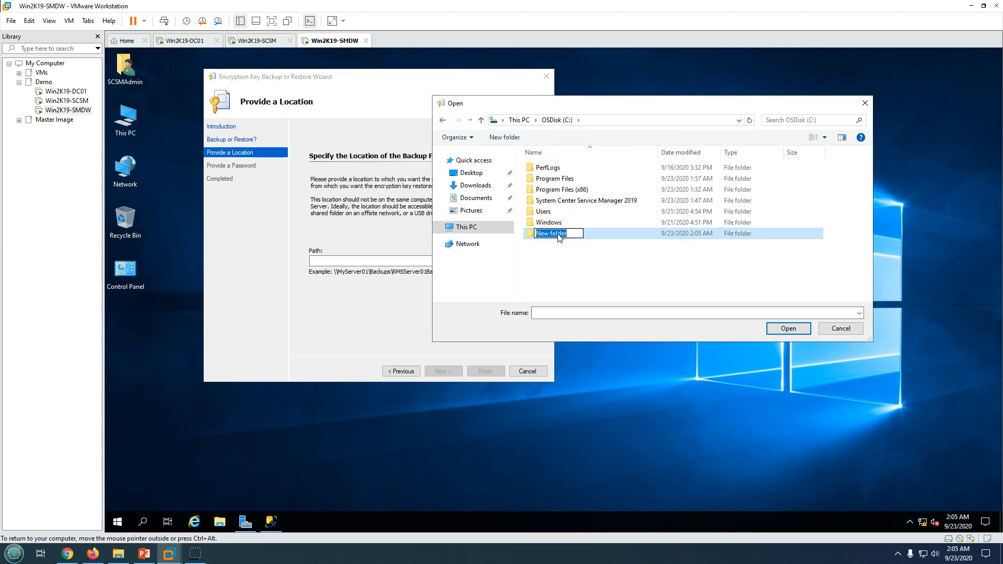
type("SCSM Backup Keys")
key("Return")
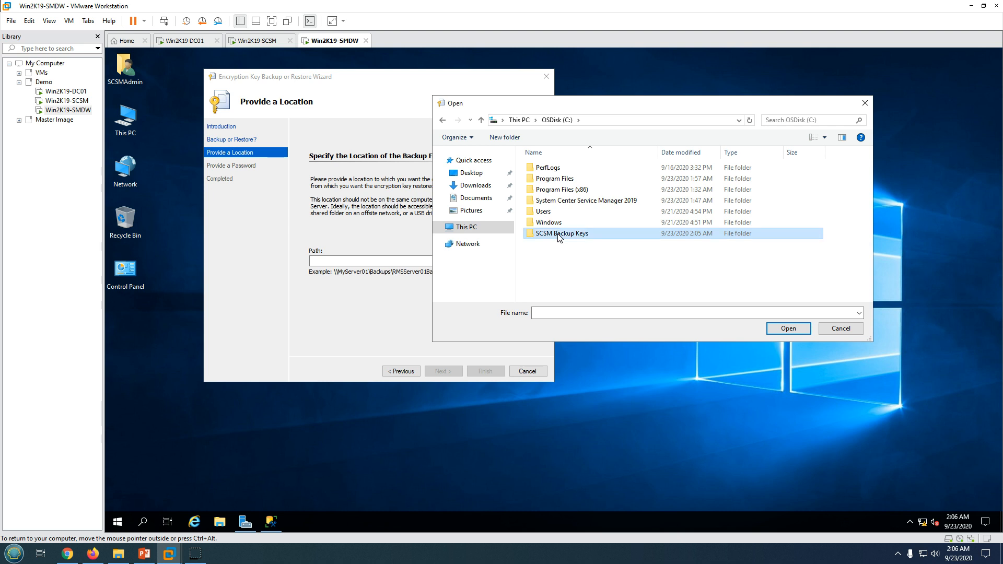
double_click(559, 234)
Save the key as Backup.bin, protect it with a password, and finish the wizard
left_click(554, 312)
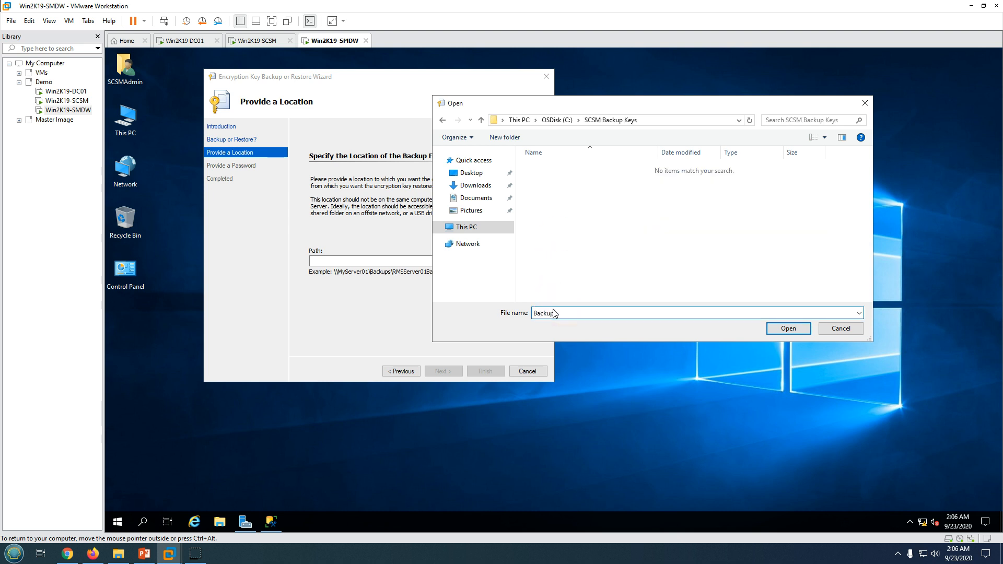
key("Return")
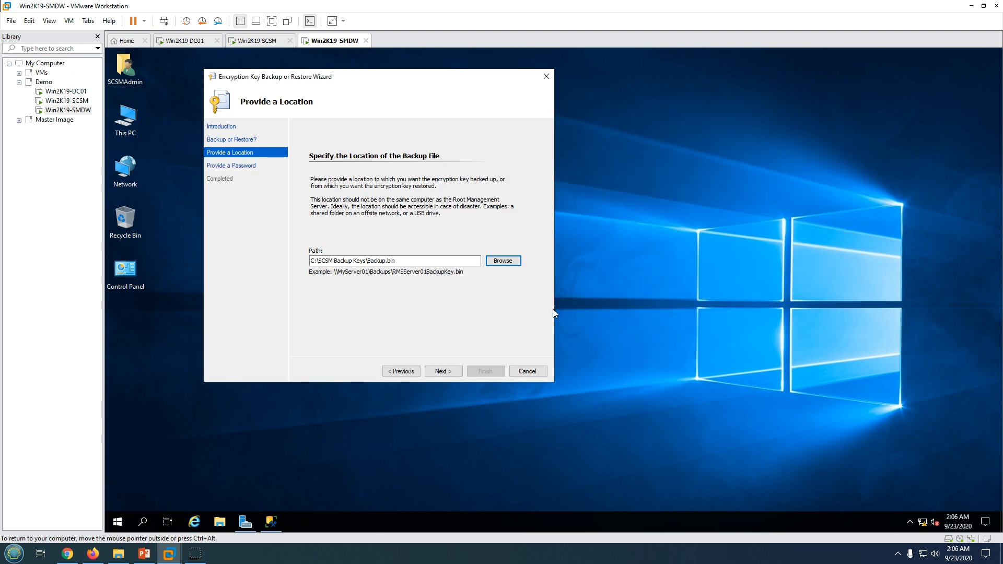
left_click(447, 371)
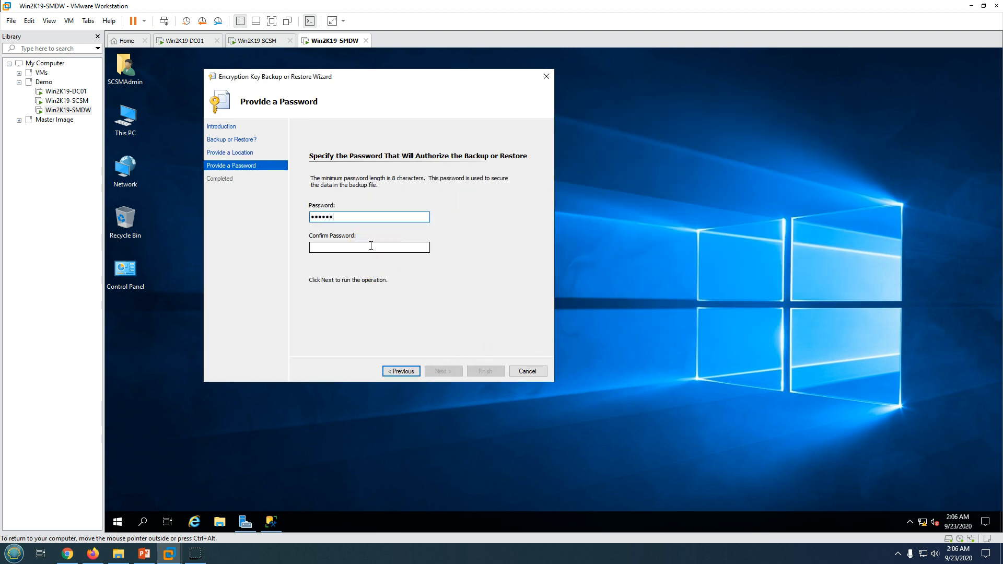
left_click(371, 246)
type("••••••")
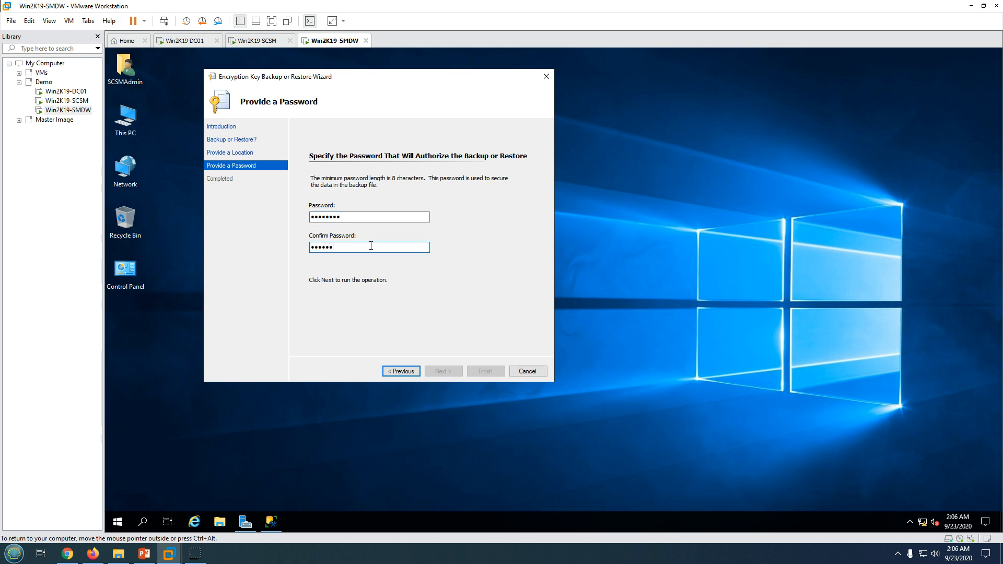
type("••")
key("Return")
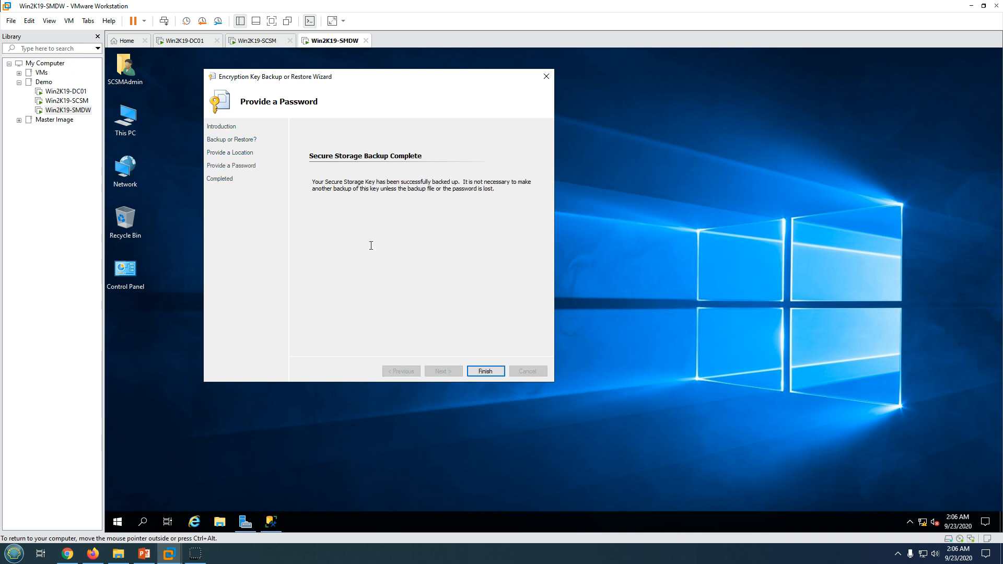
left_click(481, 372)
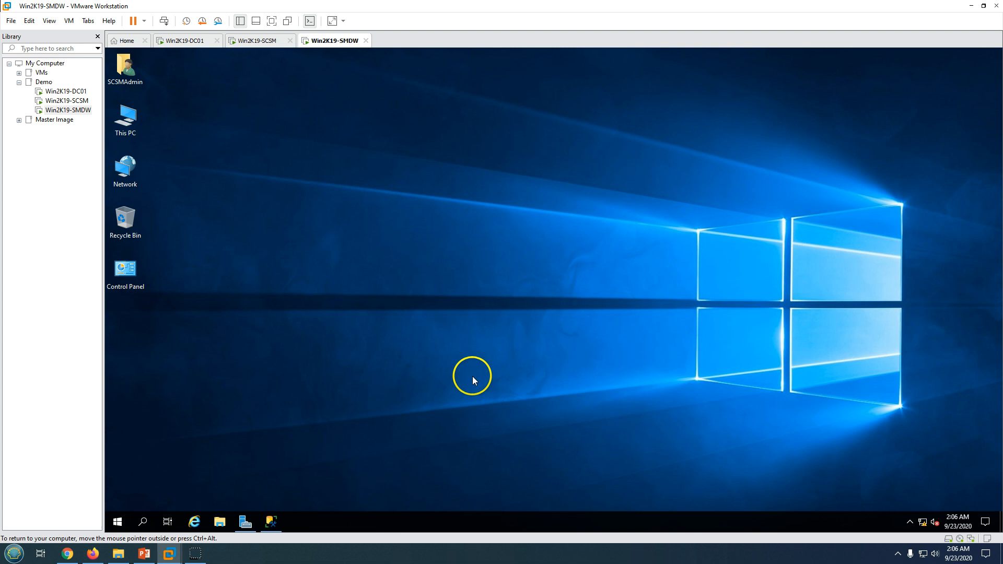
Confirm Backup.bin exists in C:\SCSM Backup Keys using File Explorer
left_click(218, 520)
left_click(196, 254)
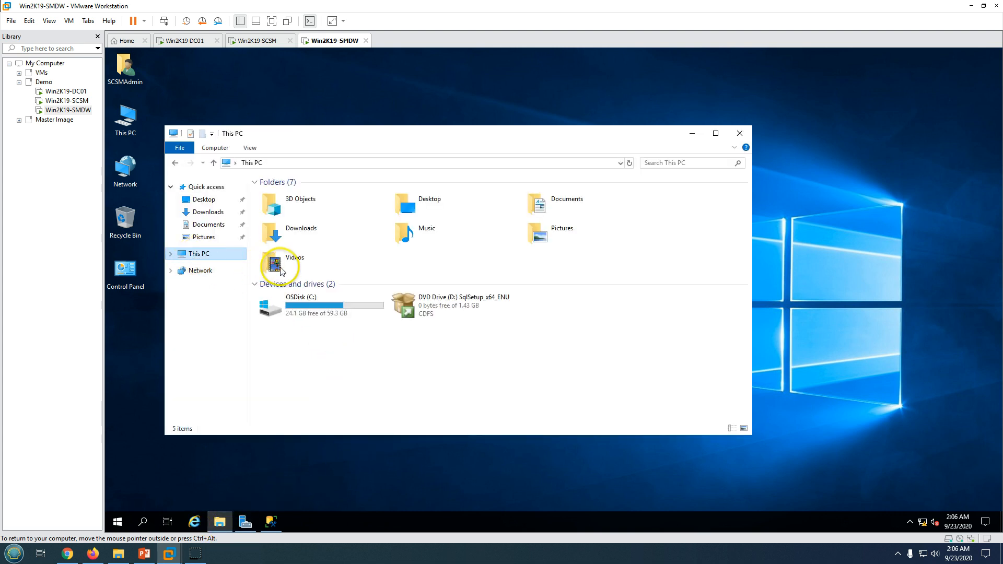
double_click(272, 309)
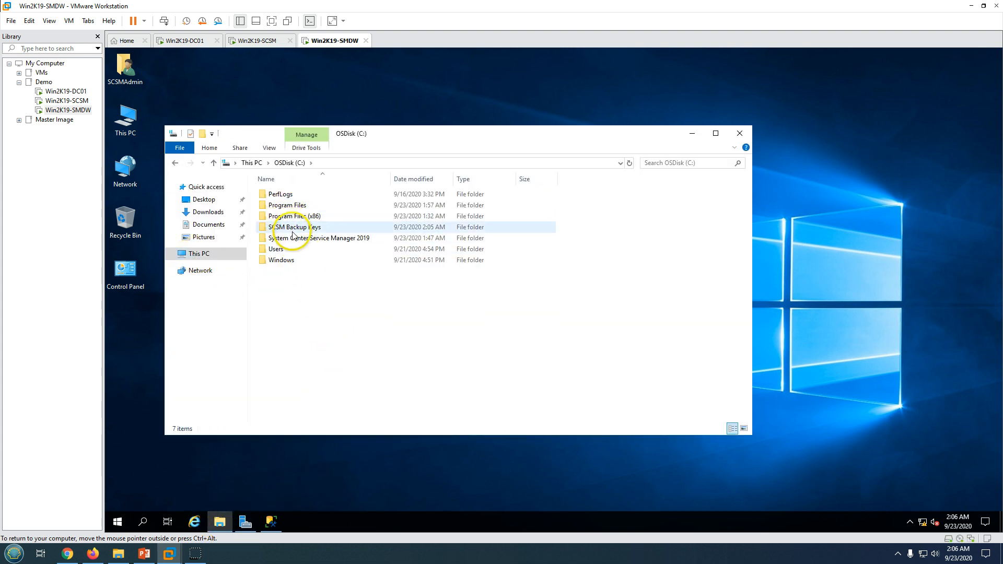
double_click(293, 229)
left_click(281, 195)
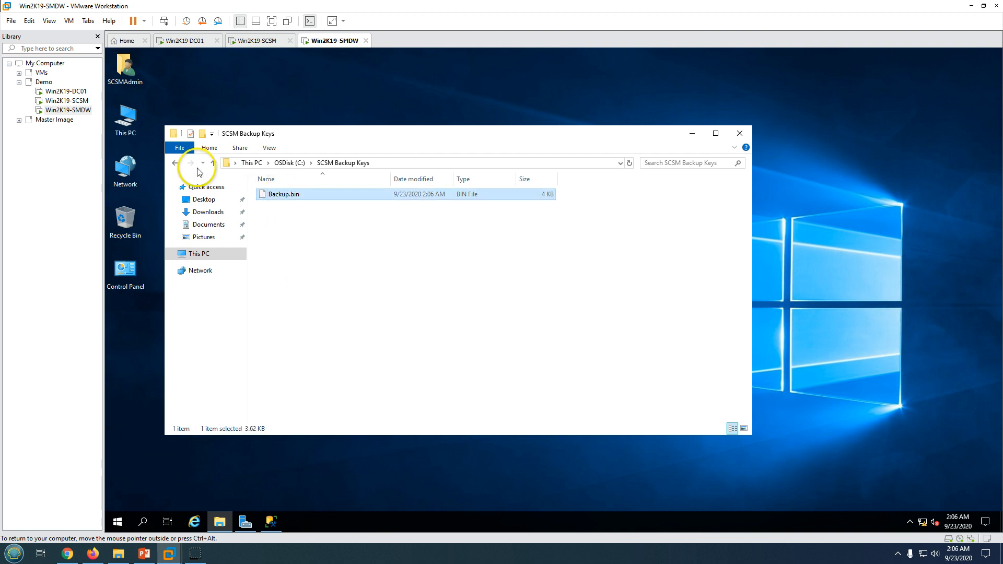
left_click(175, 163)
Refresh the Databases node in SQL Server Management Studio
left_click(271, 521)
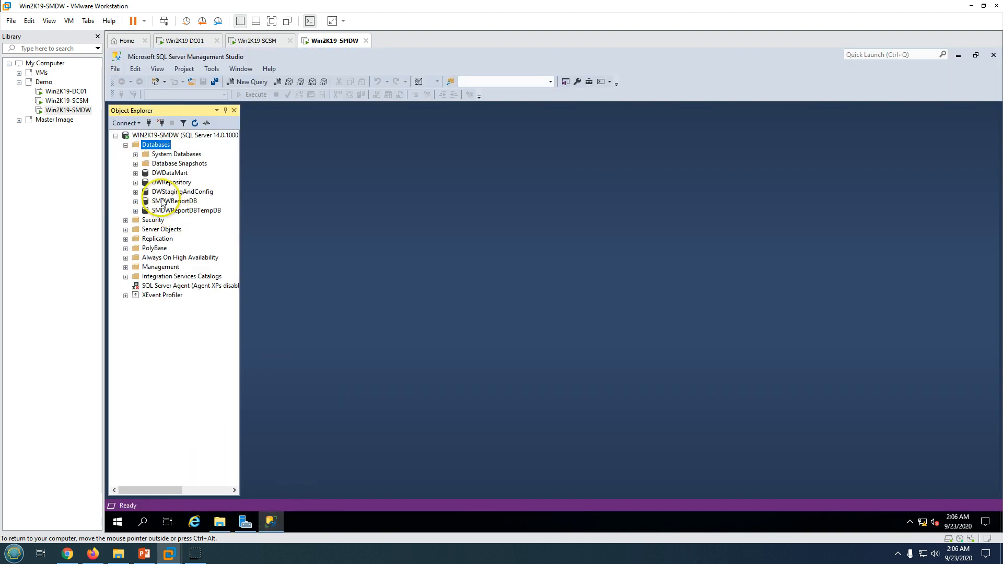
right_click(155, 145)
left_click(188, 271)
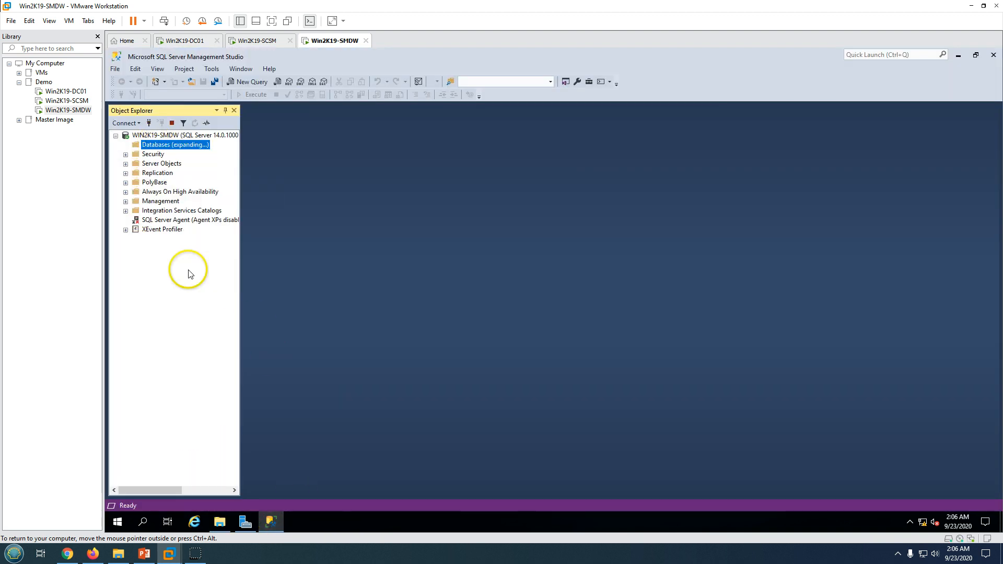
Switch to the Win2K19-SCSM VM and return to its Service Manager console
left_click(249, 41)
left_click(147, 559)
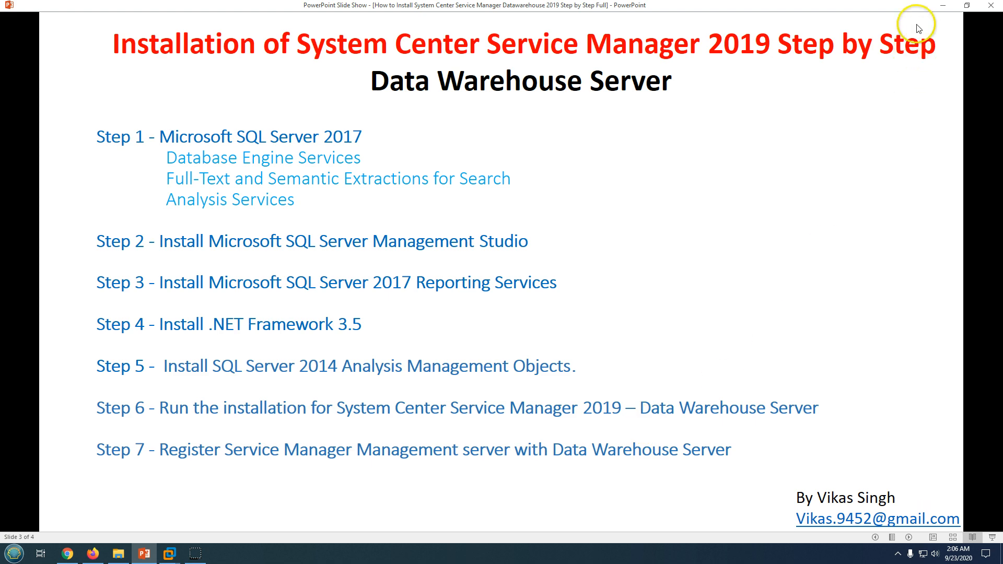
left_click(942, 7)
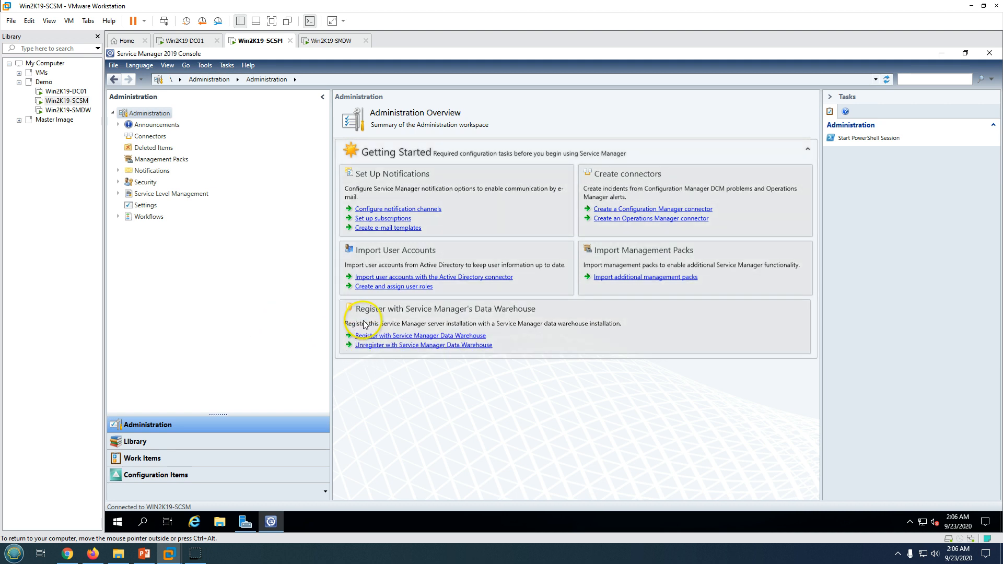
Start data warehouse registration with server Win2K19-SMDW and test the connection
left_click(372, 337)
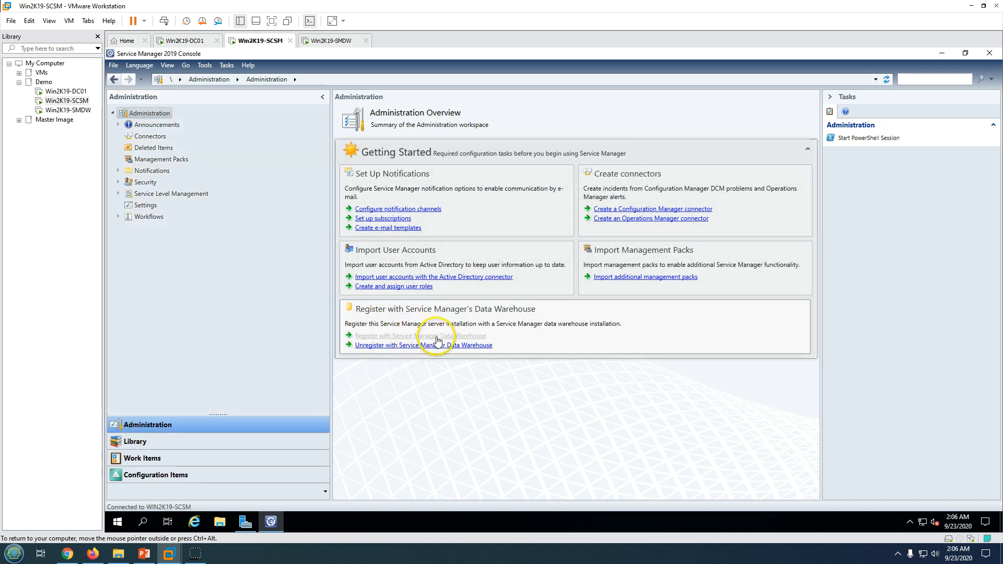
left_click(525, 413)
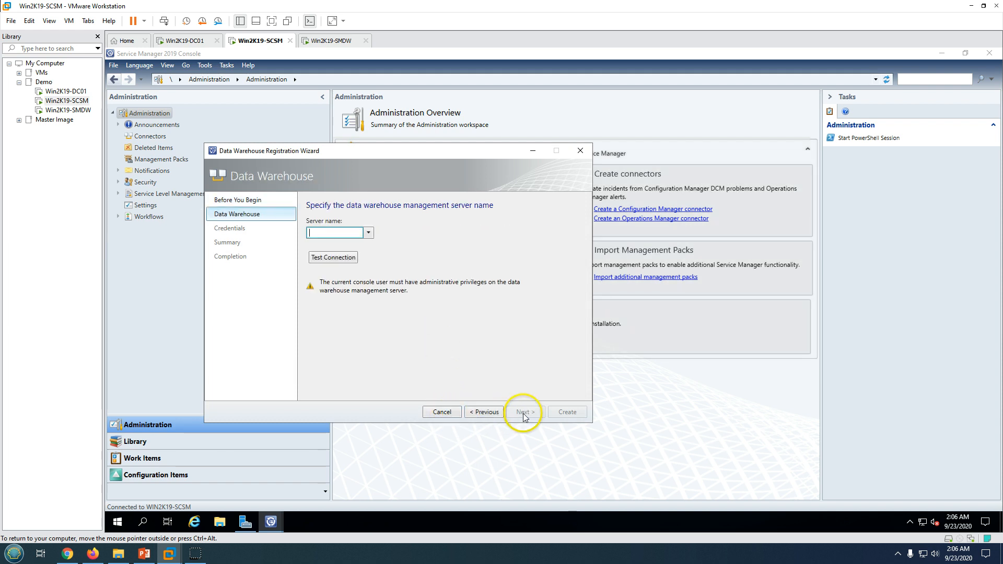
type("Win2")
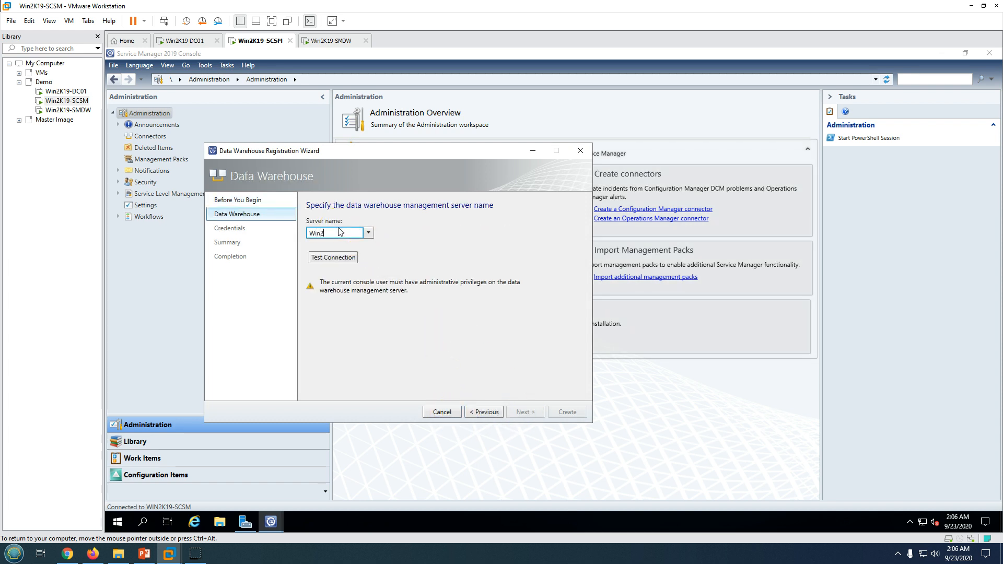
type("K19-SMDW")
left_click(337, 258)
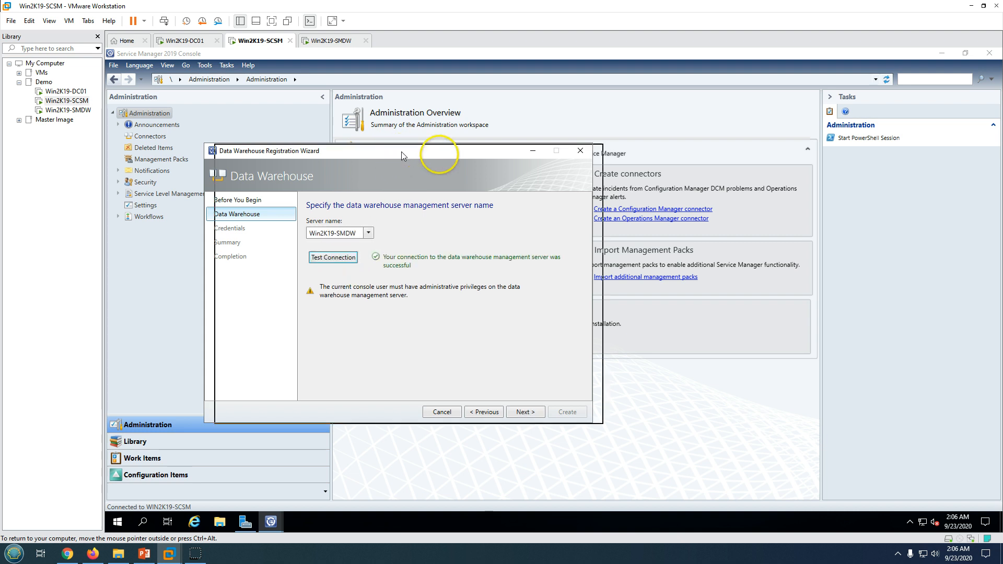
left_click_drag(432, 154, 513, 161)
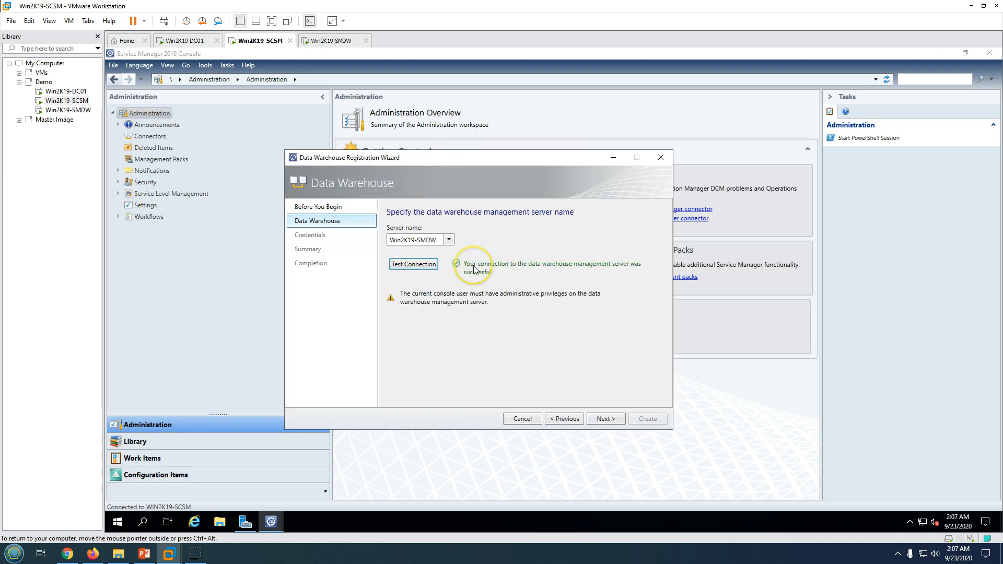
left_click(602, 419)
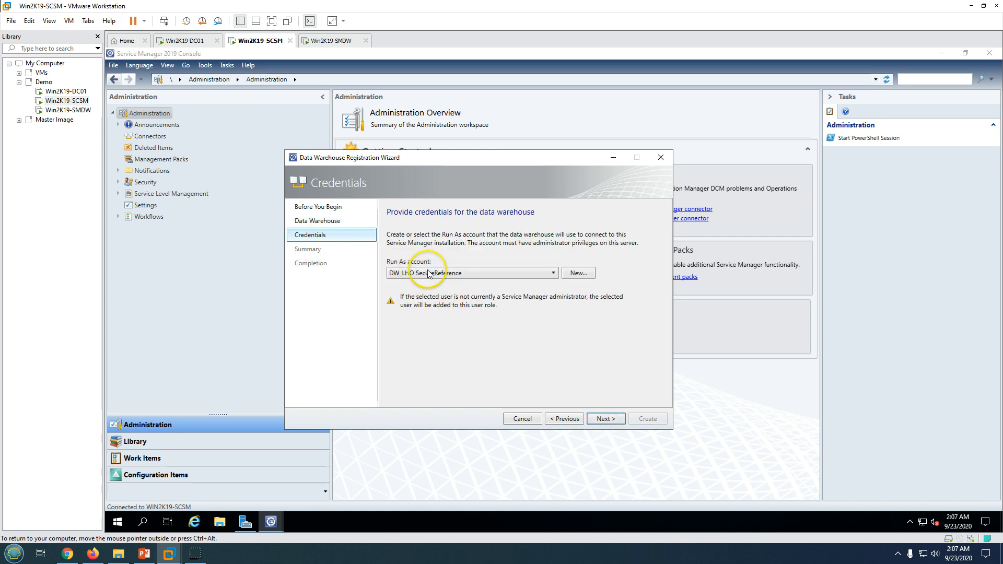
Choose the DW_LHO SecureReference Run As account, enter its password, and run the registration
left_click(427, 273)
left_click(418, 283)
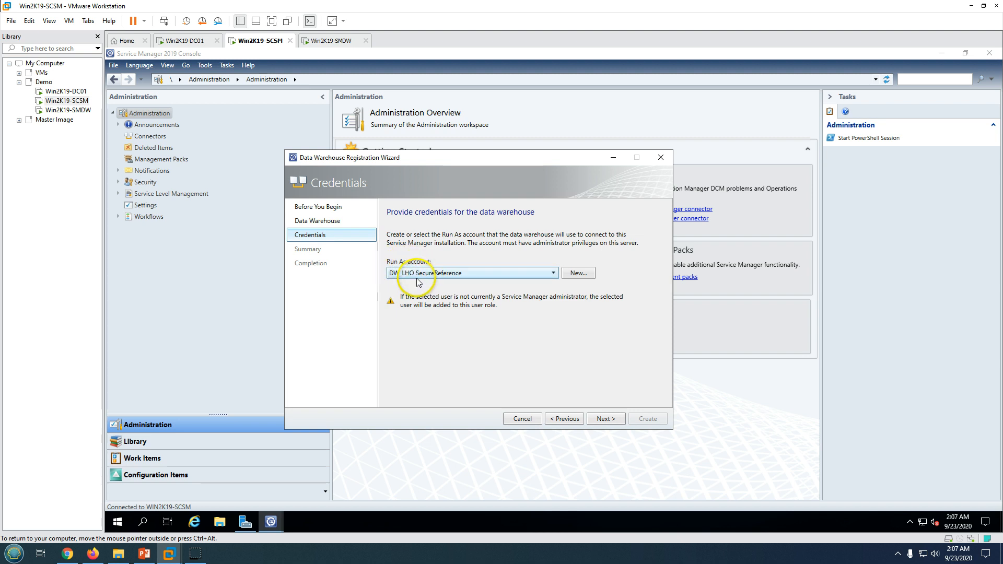
left_click(405, 274)
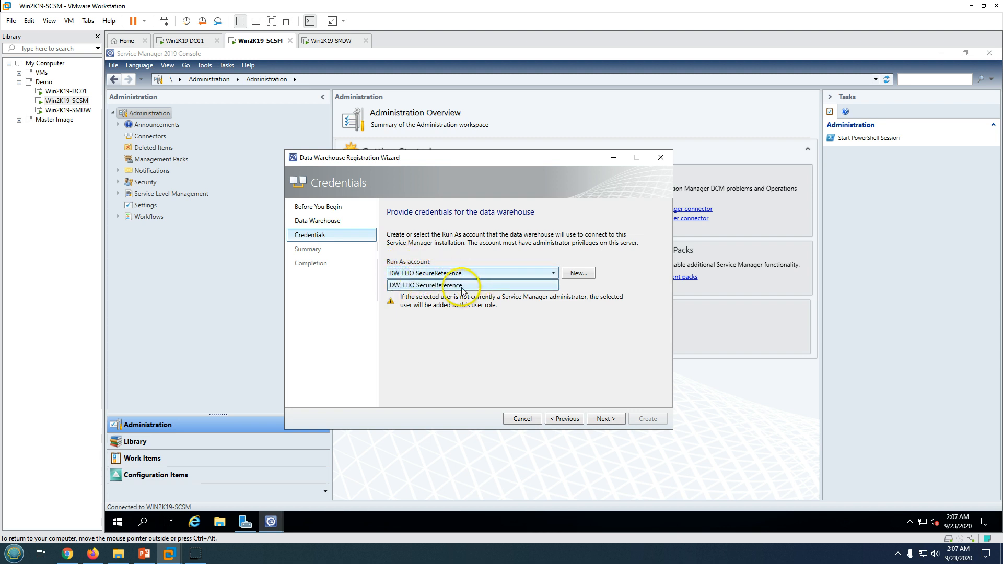
left_click(462, 286)
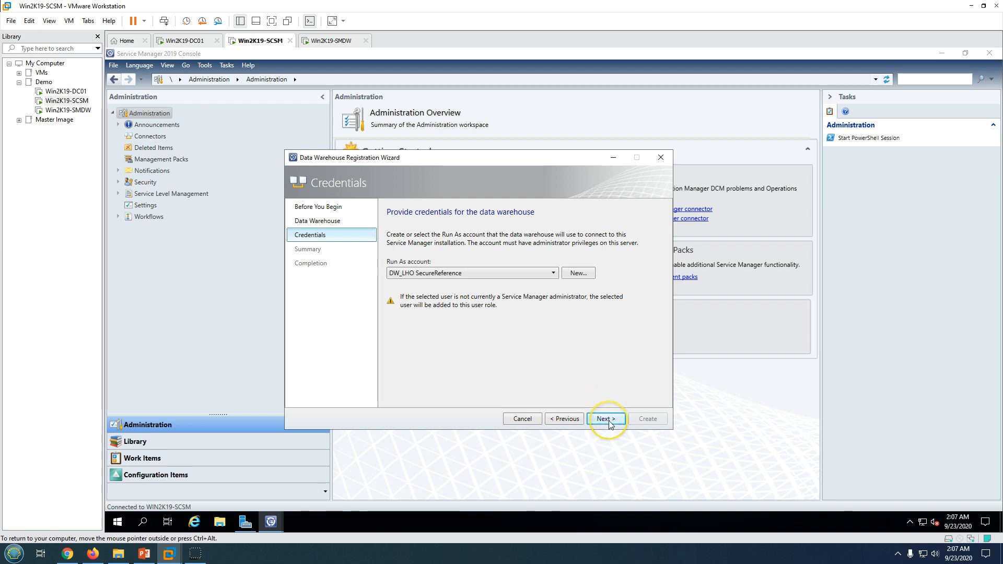
left_click(606, 419)
left_click(473, 281)
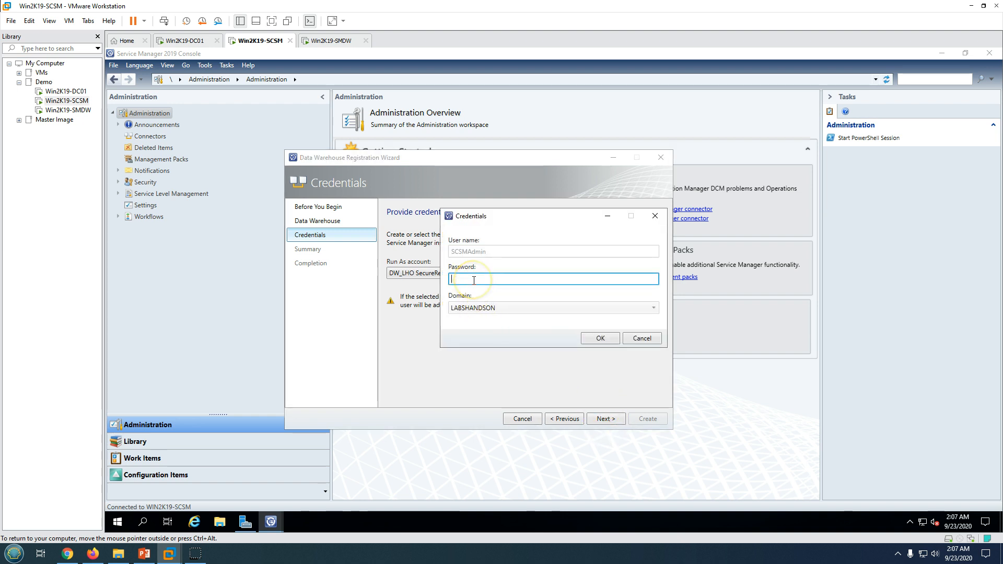
type("******")
key("Return")
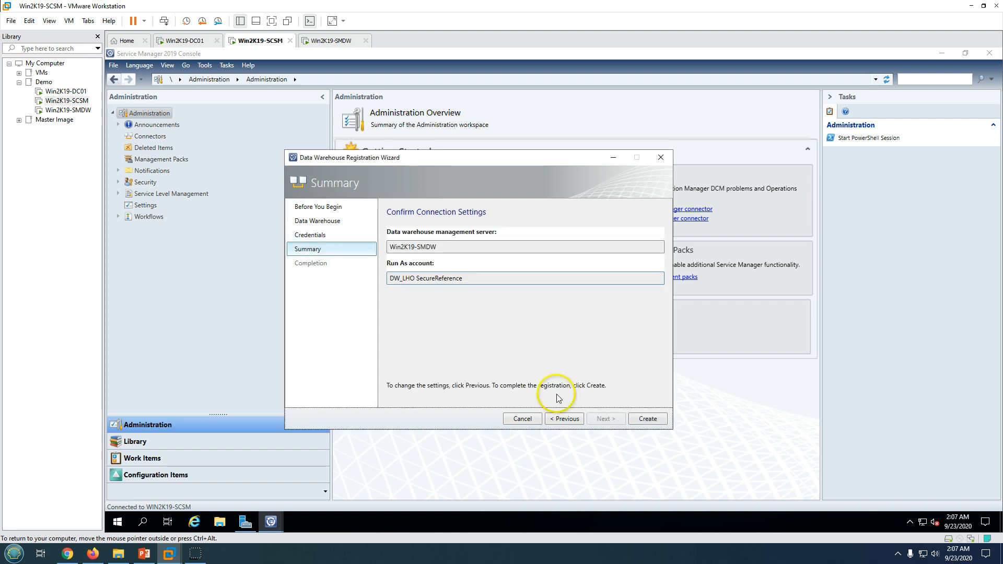
left_click(653, 421)
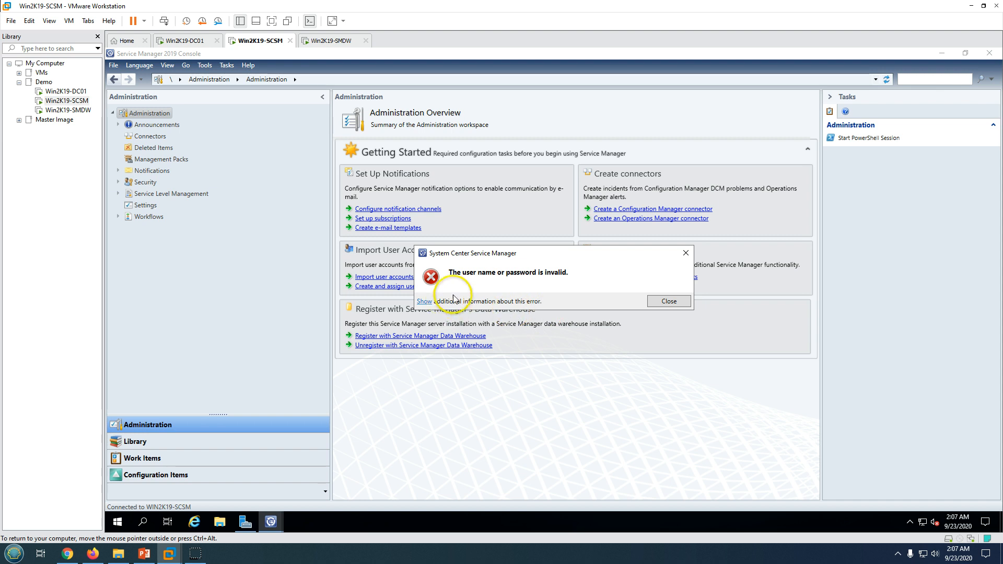
After repeated invalid-password errors, abandon the wizard and reopen the registration
left_click(683, 305)
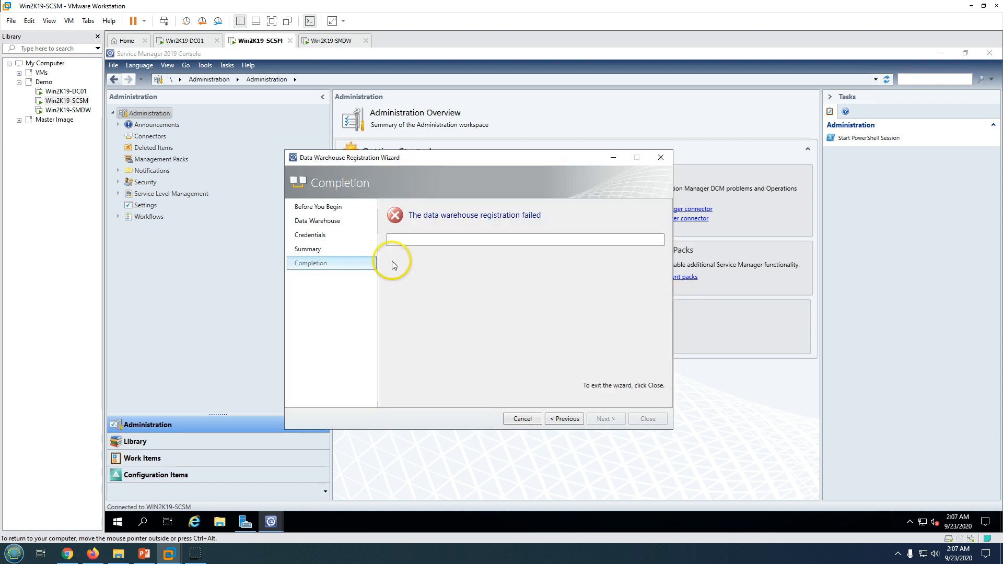
left_click(571, 421)
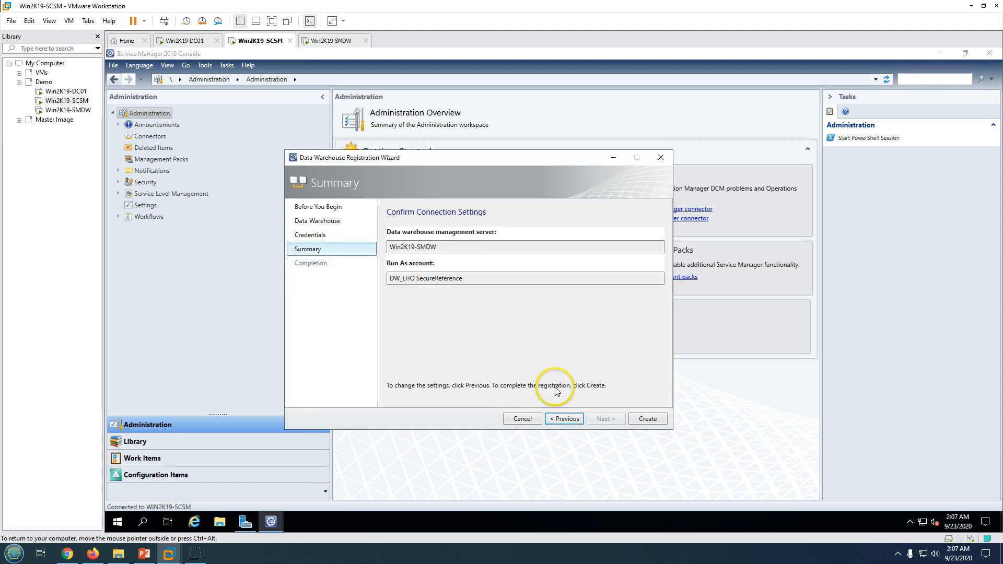
left_click(569, 420)
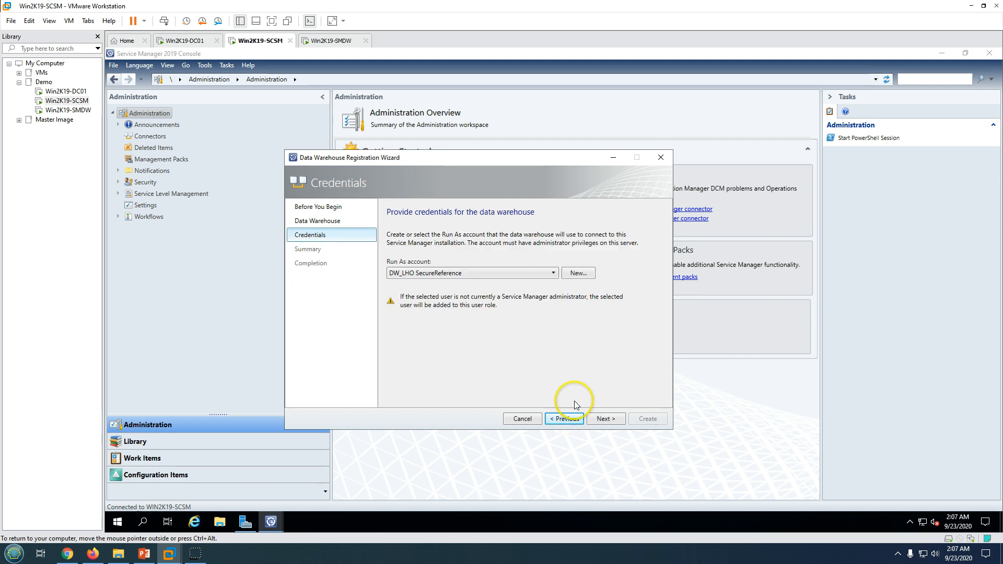
left_click(604, 419)
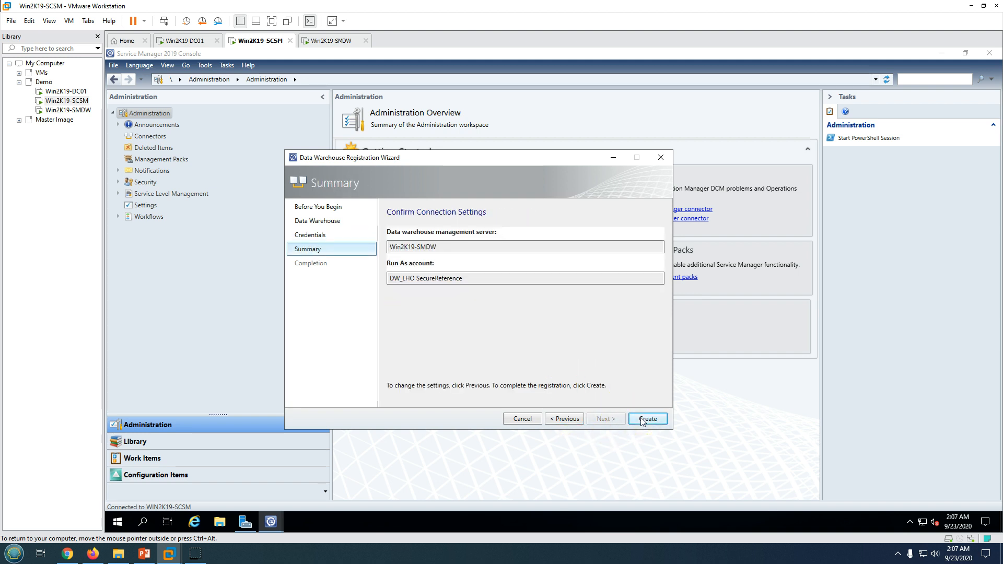
left_click(647, 419)
left_click(652, 302)
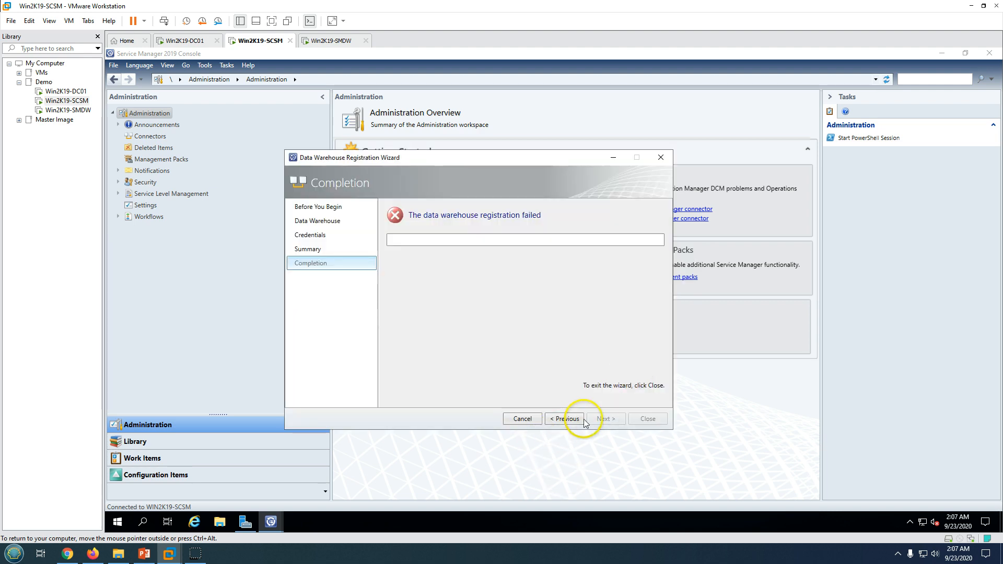
left_click(659, 158)
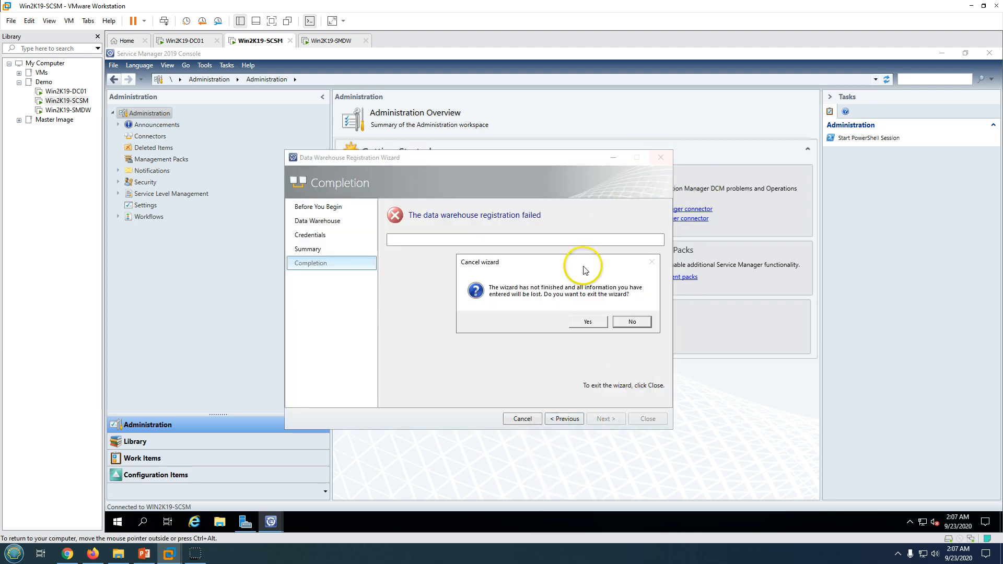
left_click(584, 322)
left_click(439, 337)
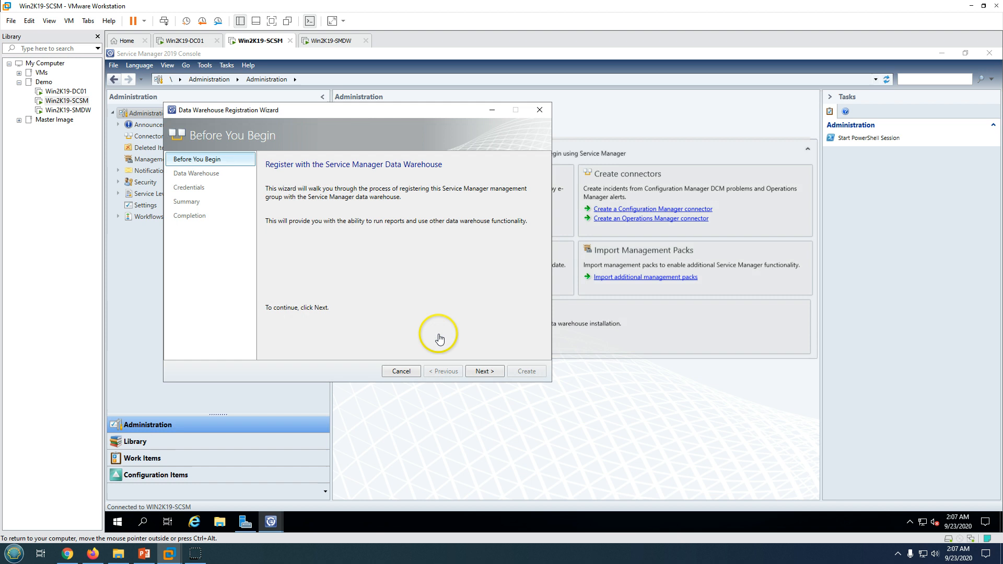
Enter Win2K19-SMDW as the data warehouse server name and continue
left_click(485, 371)
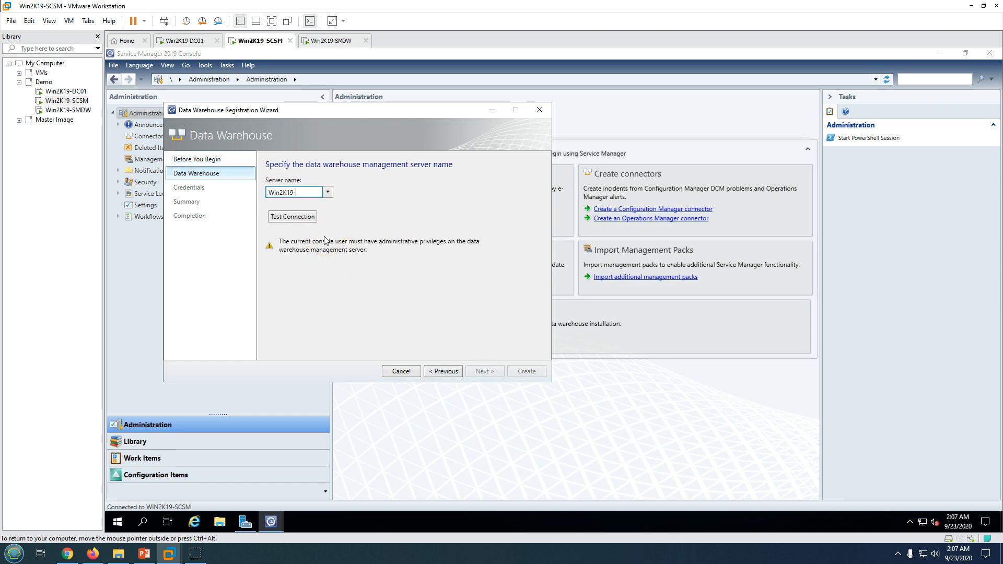
type("Win2K19-SMDW")
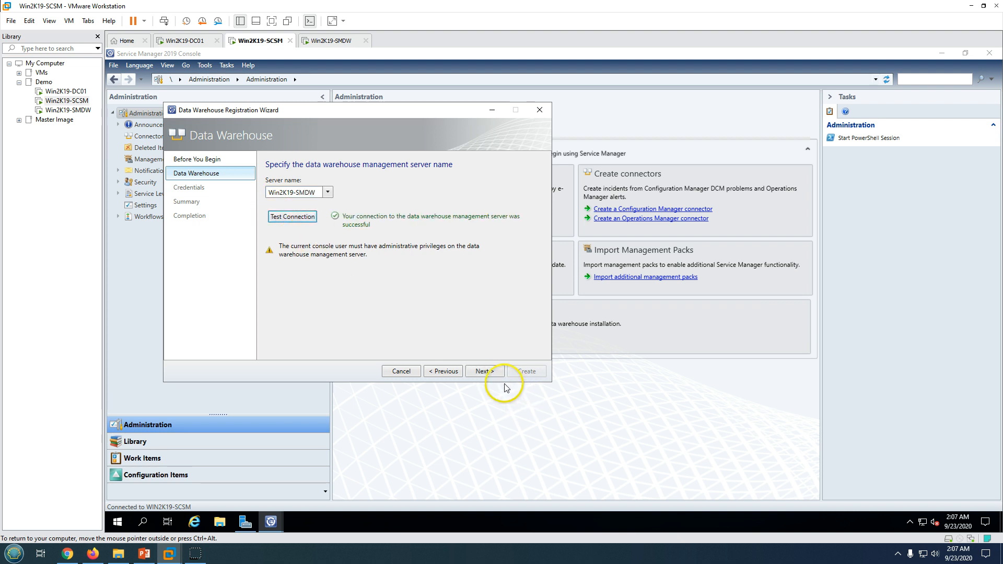
left_click(484, 371)
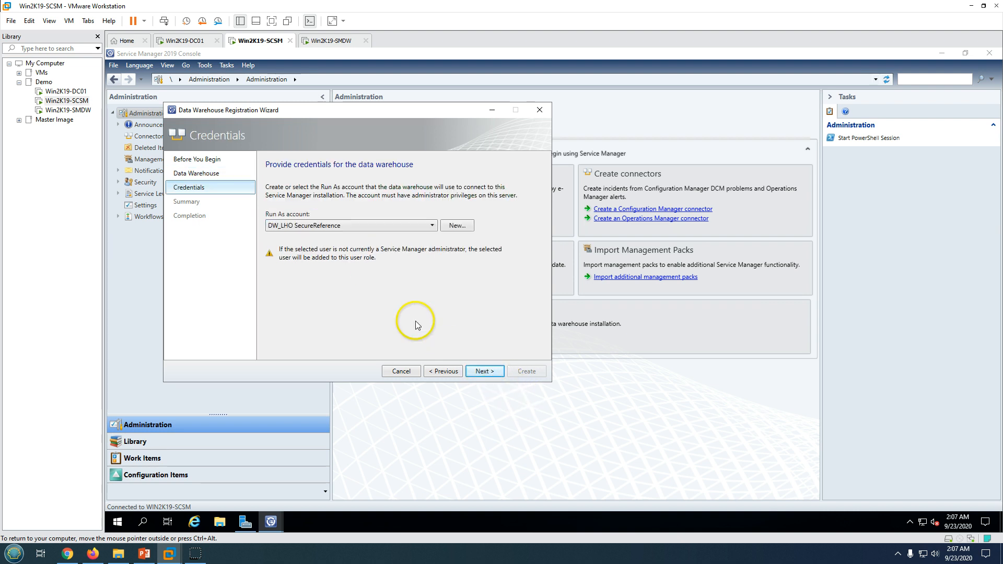
Register using the DW_LHO SecureReference account and its password, then dismiss the report deployment notice
left_click(388, 229)
left_click(384, 230)
left_click(480, 372)
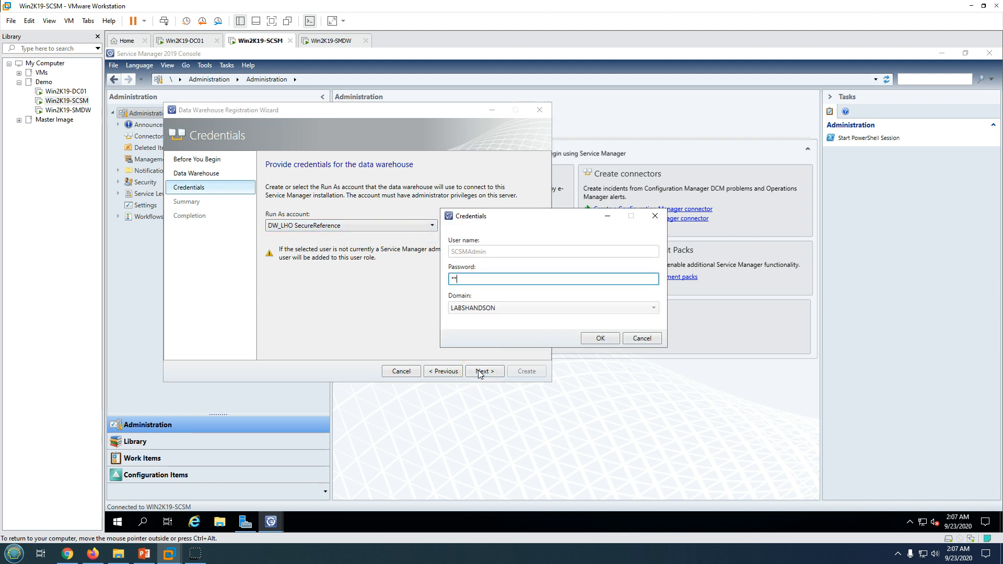
left_click(602, 337)
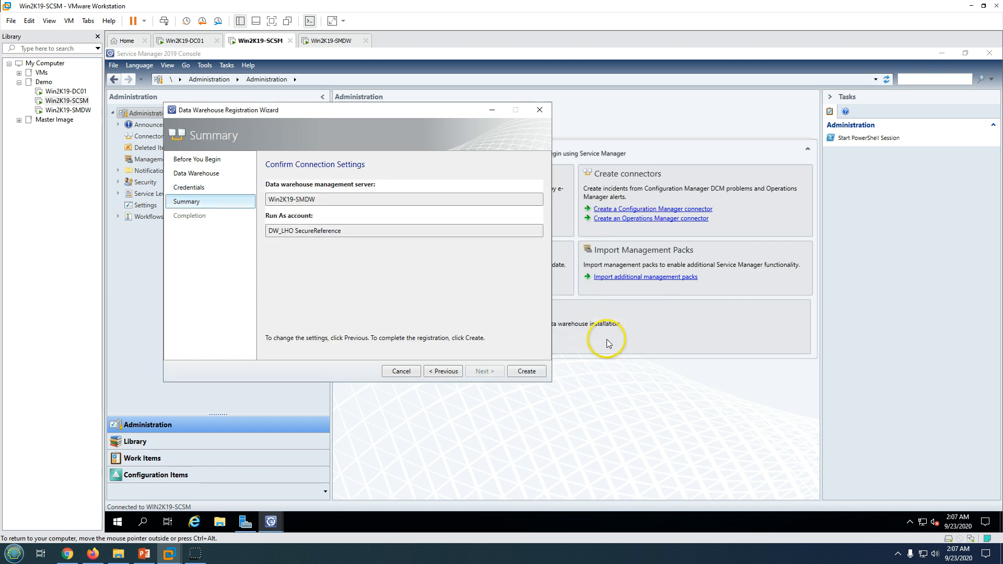
left_click(534, 372)
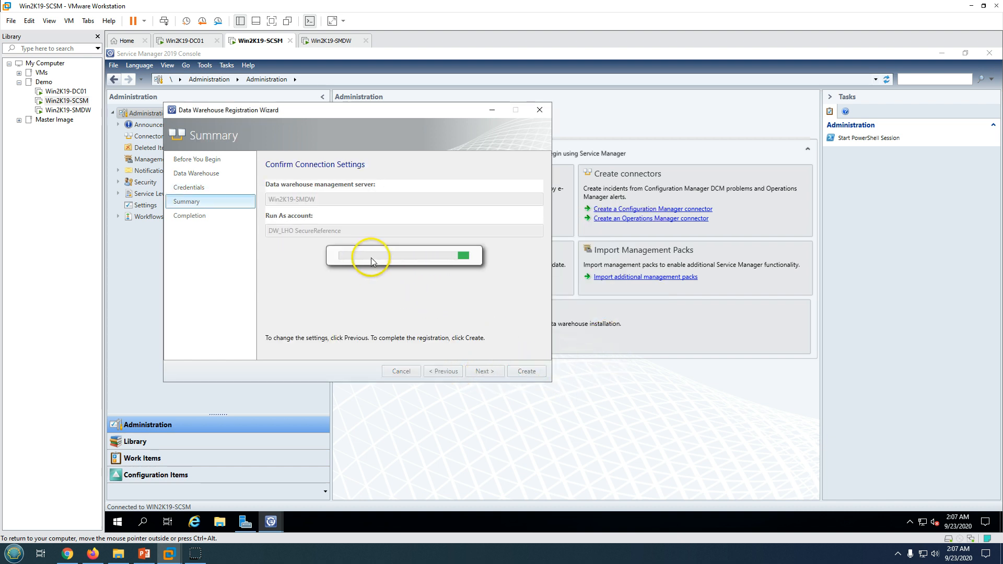
left_click_drag(335, 109, 462, 112)
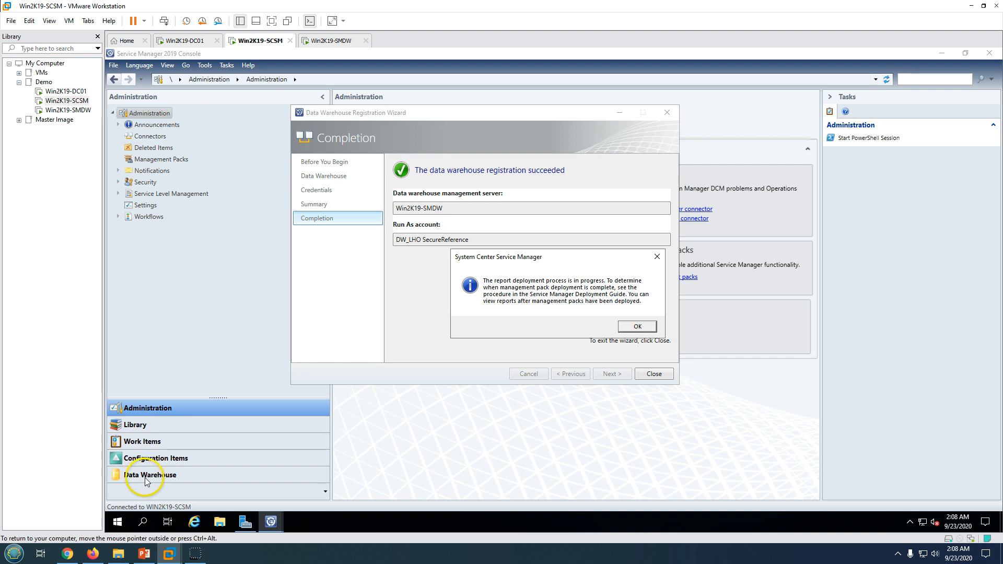
left_click(638, 330)
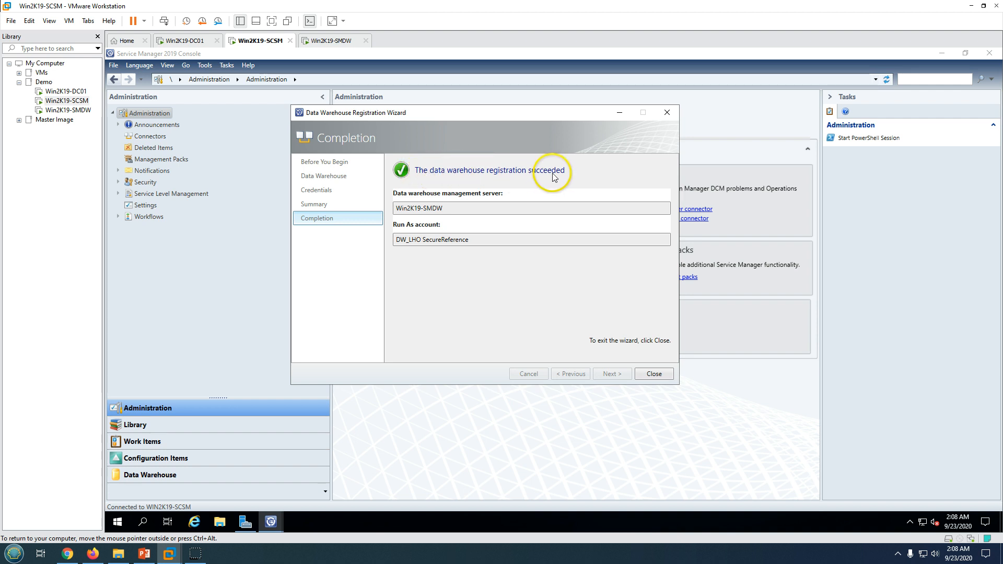
Close the wizard and browse Analysis Libraries, Cubes and Data Sources in the Data Warehouse workspace
left_click(650, 374)
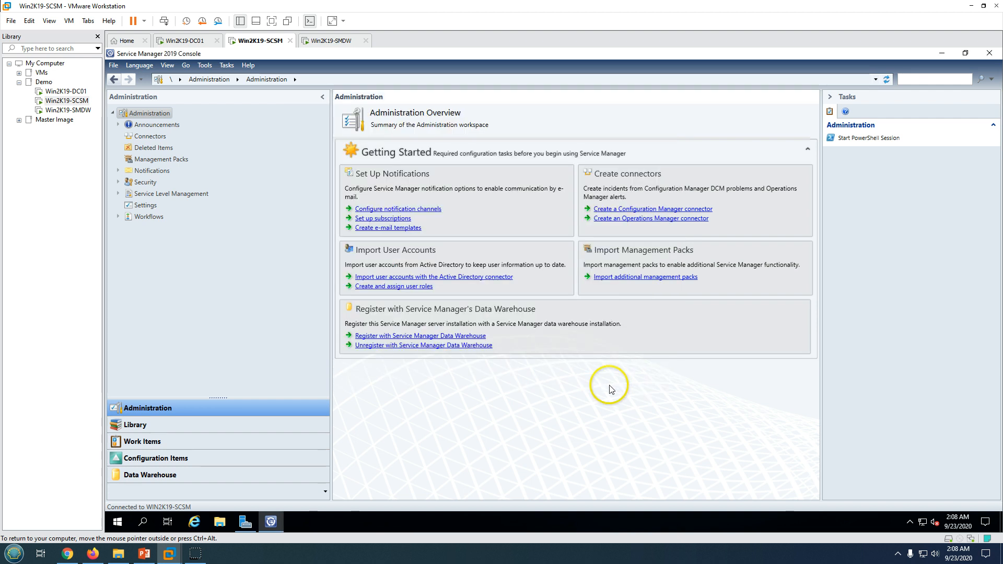
left_click(185, 475)
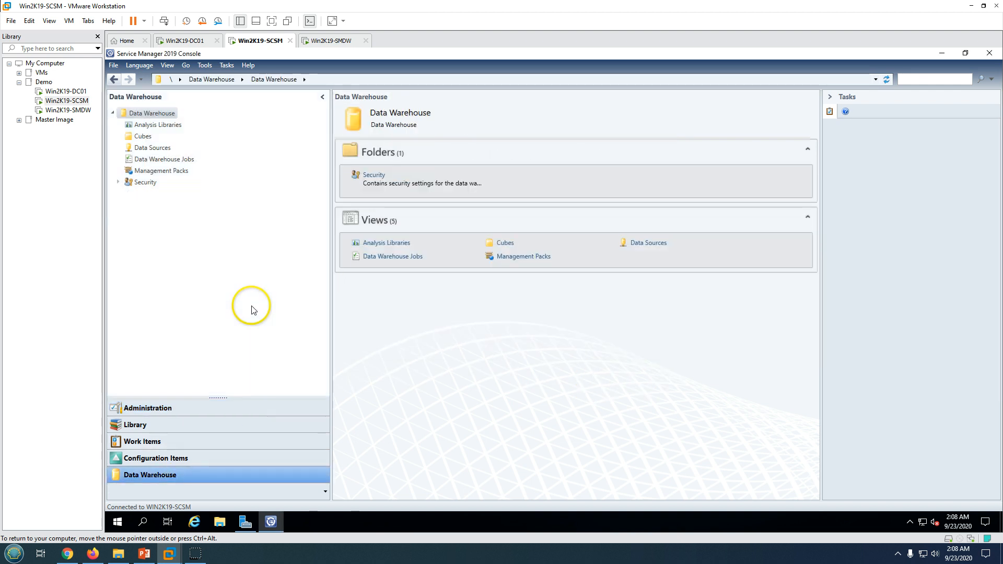
left_click(156, 126)
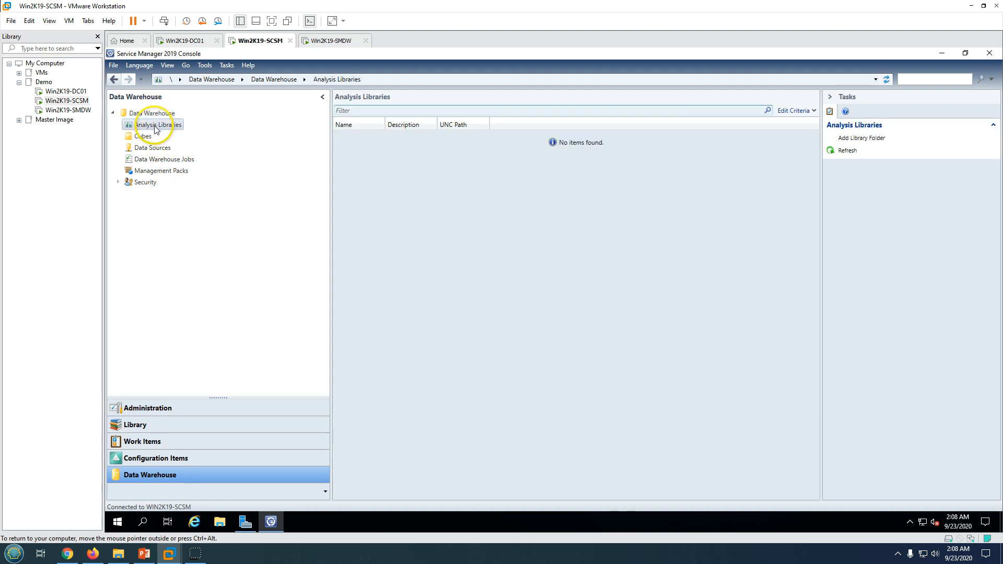
left_click(142, 137)
left_click(151, 149)
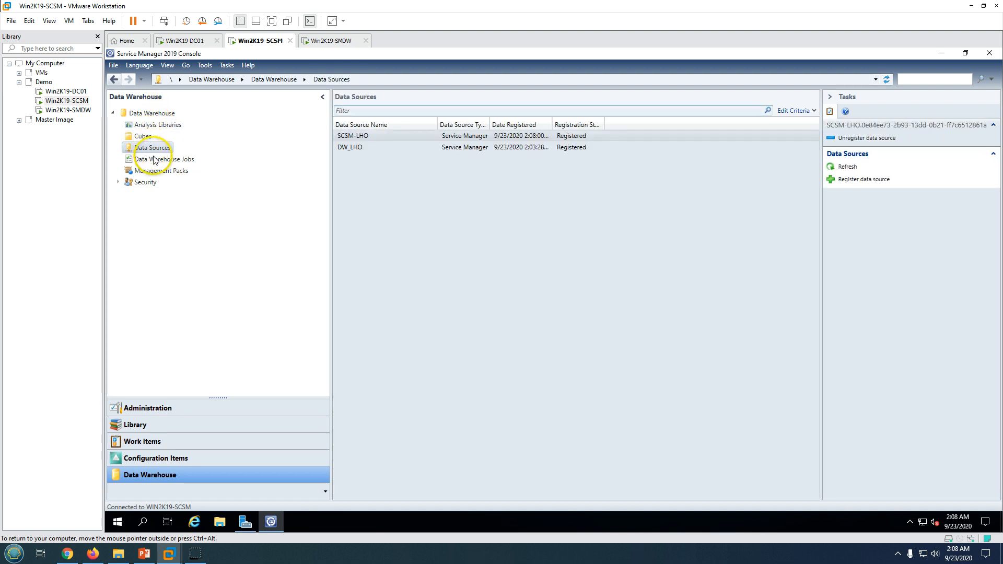
Inspect the DW_LHO and SCSM-LHO data sources and widen the Date Registered column
left_click(472, 213)
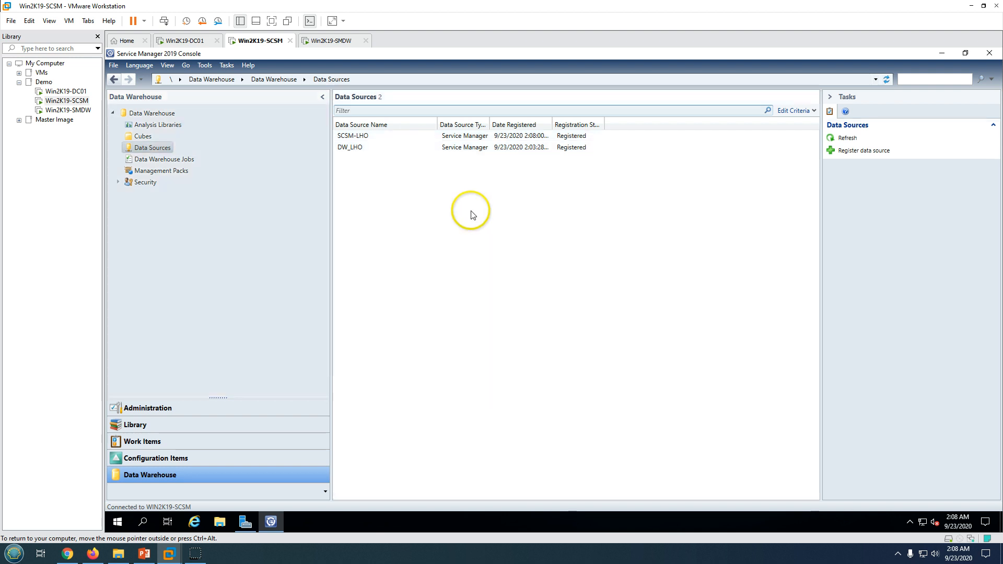
left_click(373, 147)
left_click(486, 138)
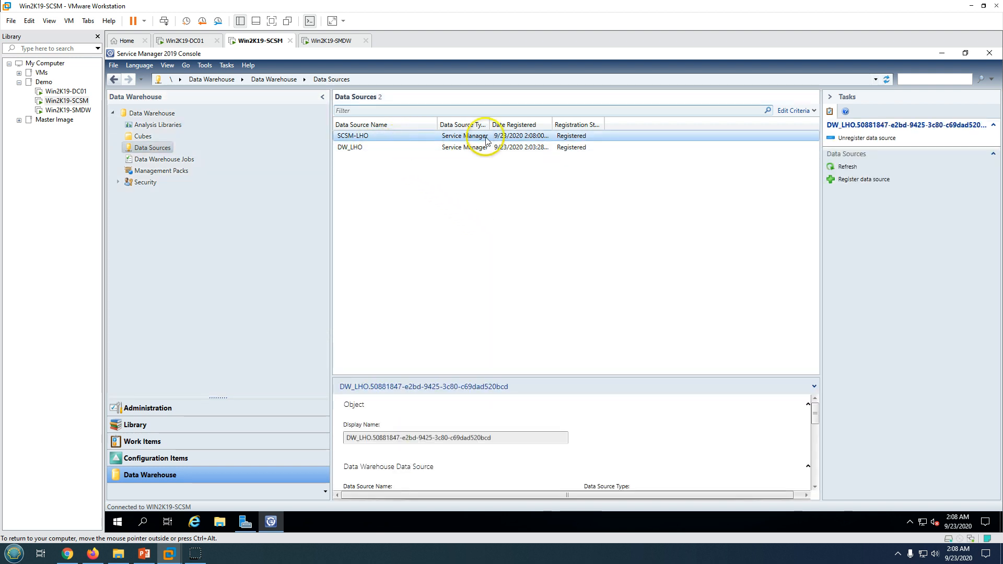
double_click(552, 125)
left_click(378, 148)
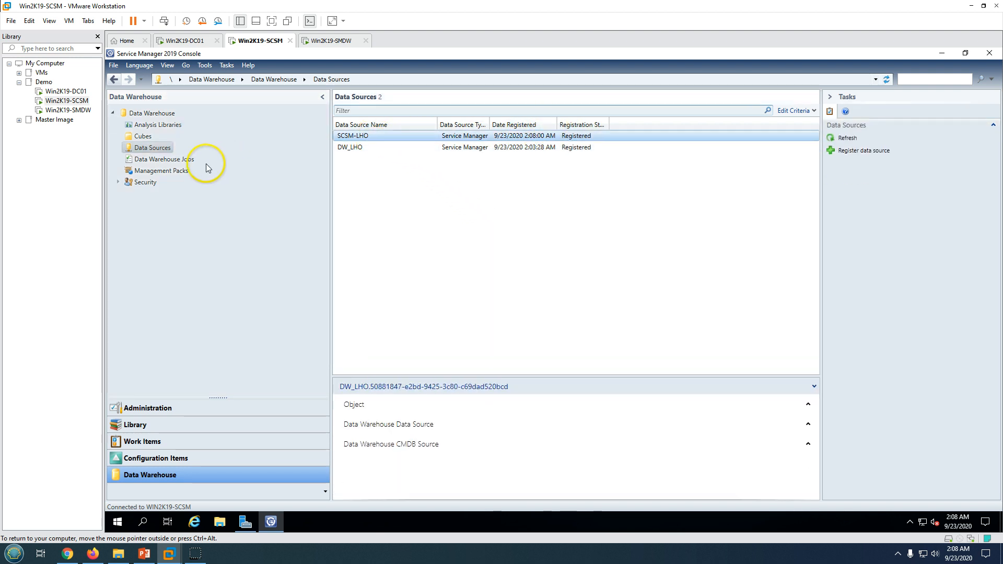
Review the data warehouse management packs and the SCSM-LHO and DW_LHO Run As accounts
left_click(165, 171)
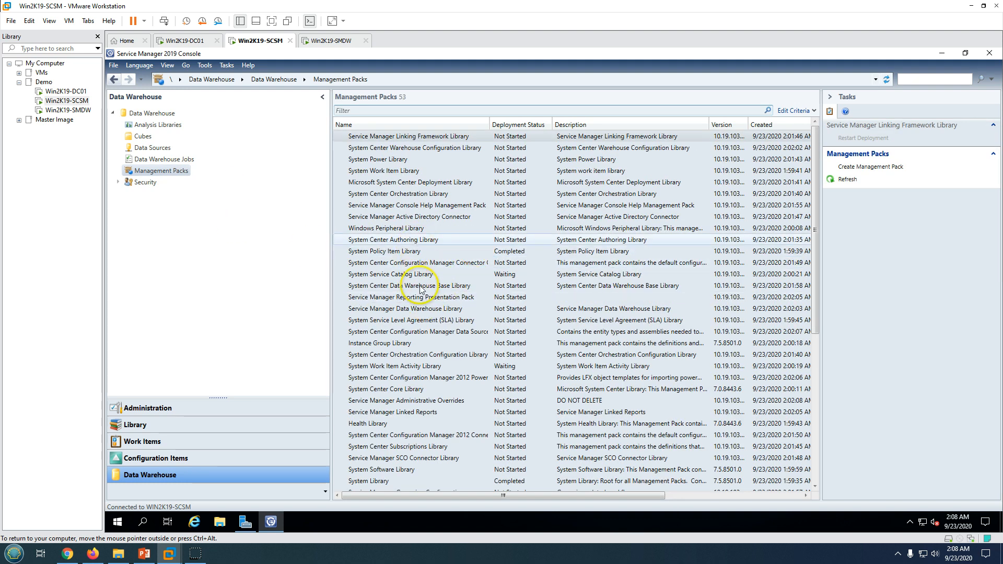
left_click(145, 181)
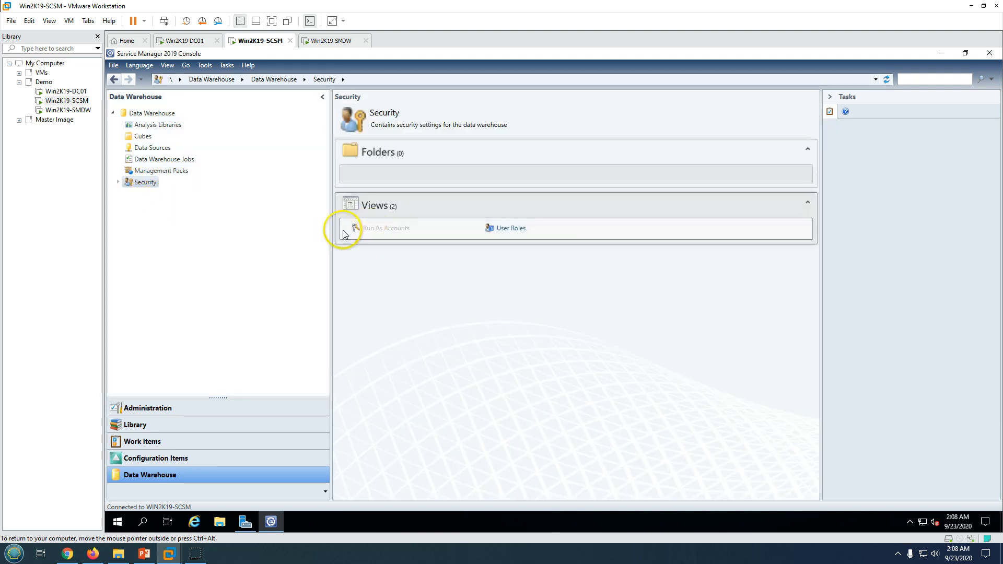
left_click(117, 182)
left_click(158, 194)
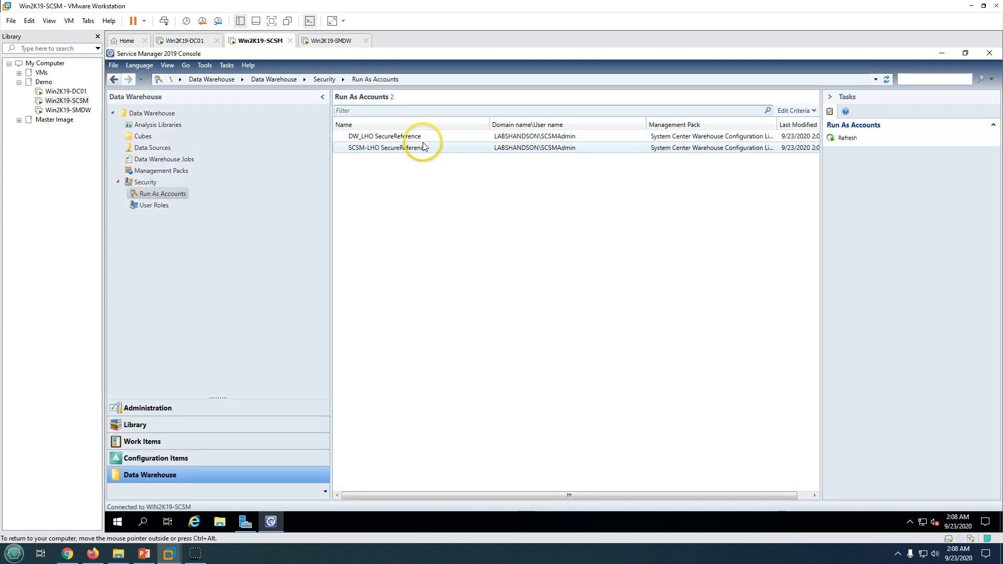
left_click(421, 151)
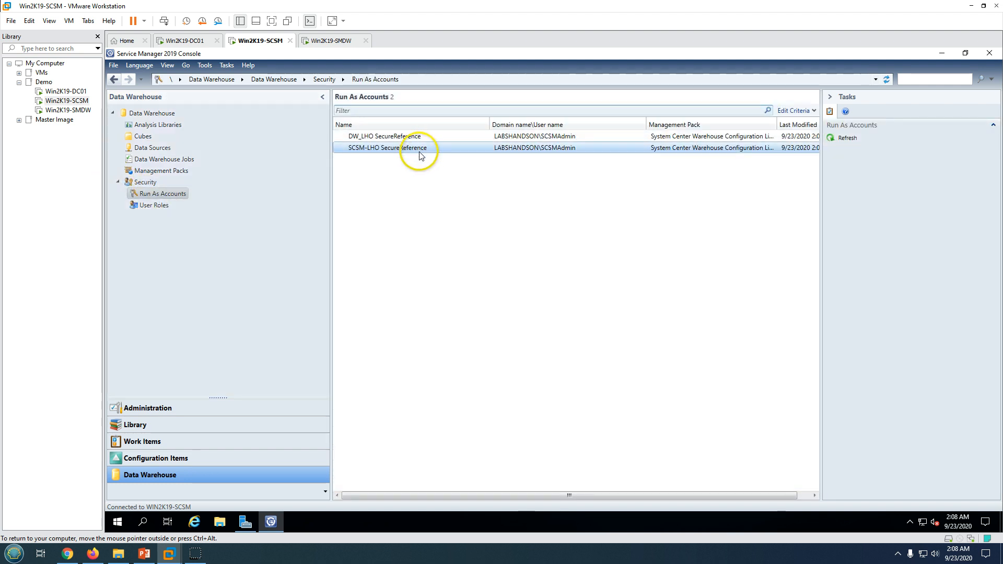
left_click(457, 136)
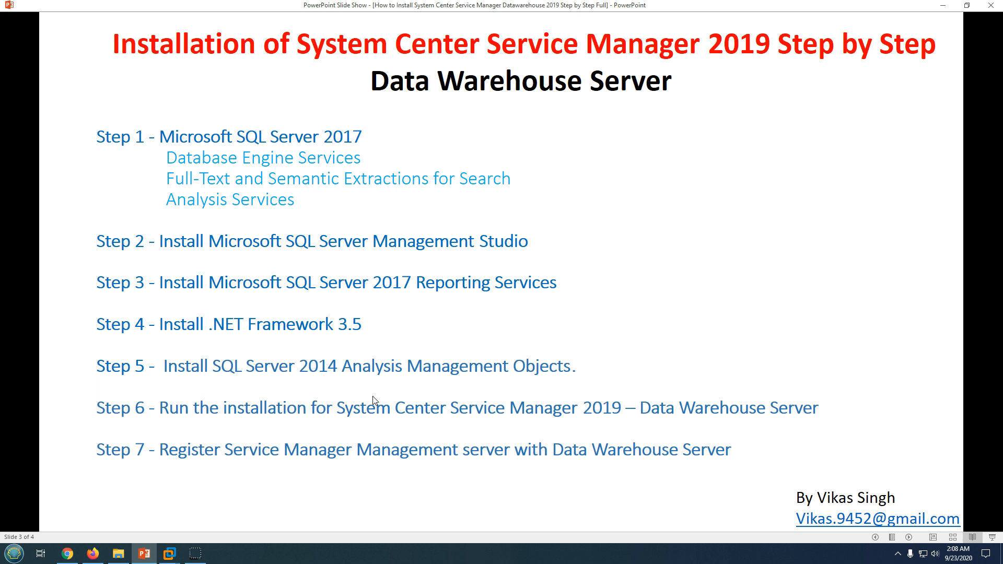
Advance the slide show to the closing thank-you slide, 4 of 4
key("Right")
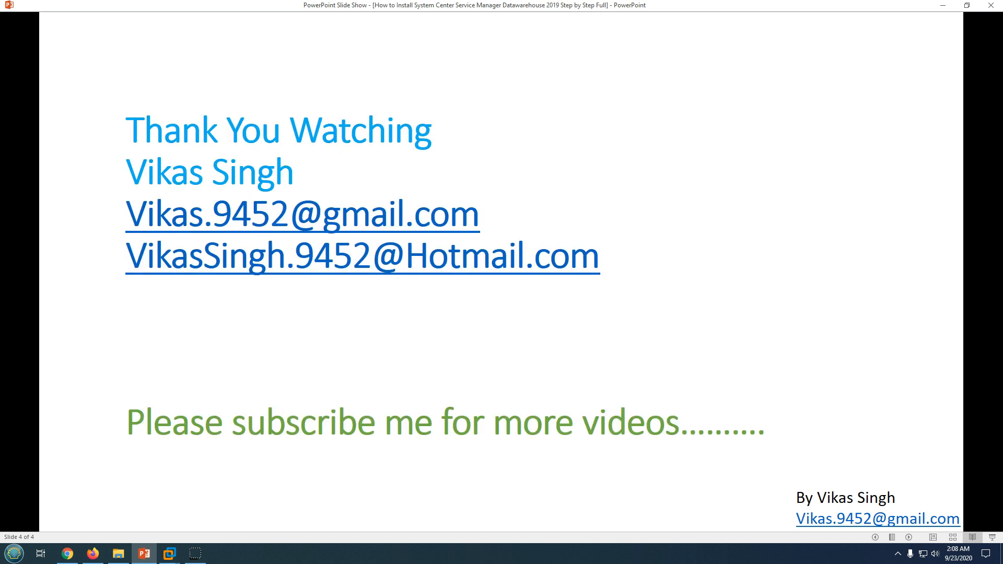